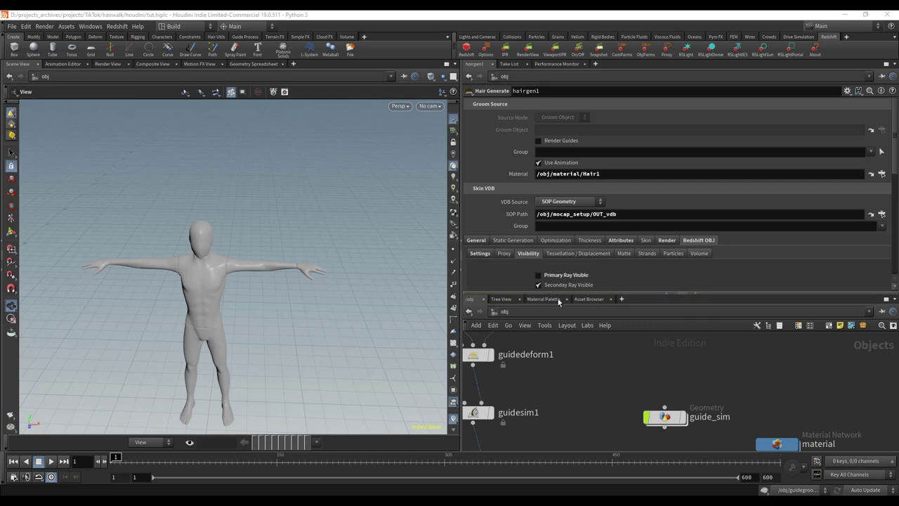
Step: Enlarge the network view and open the mocap_setup geometry network from the object level
drag(569, 293, 569, 184)
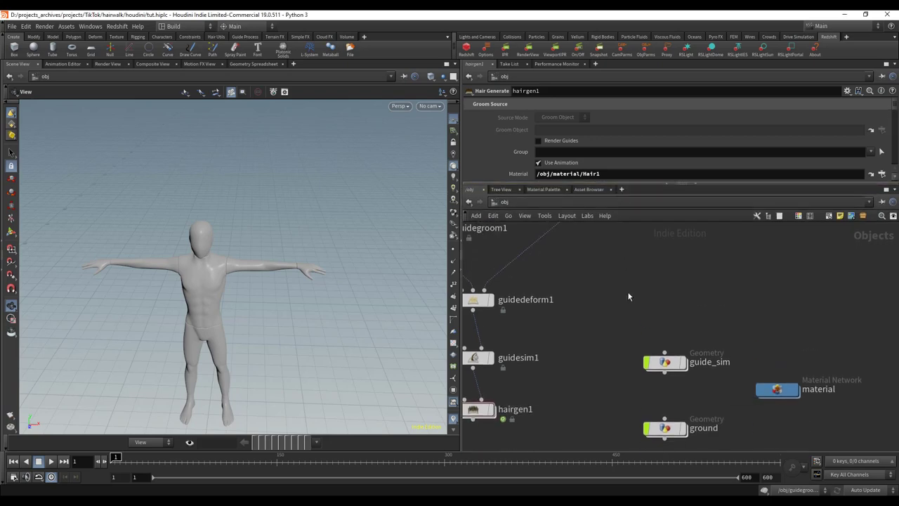
scroll(632, 316, down, 4)
middle_drag(632, 328, 760, 368)
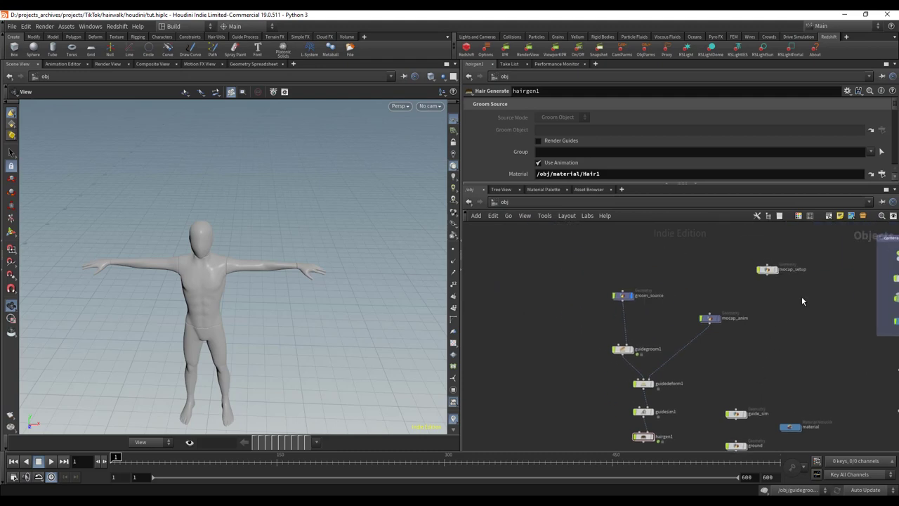
scroll(796, 298, up, 5)
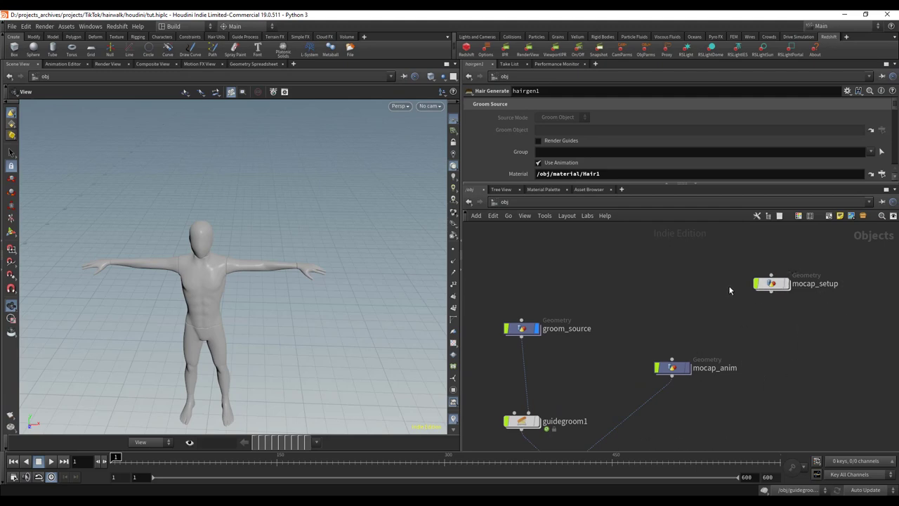
middle_drag(826, 347, 816, 352)
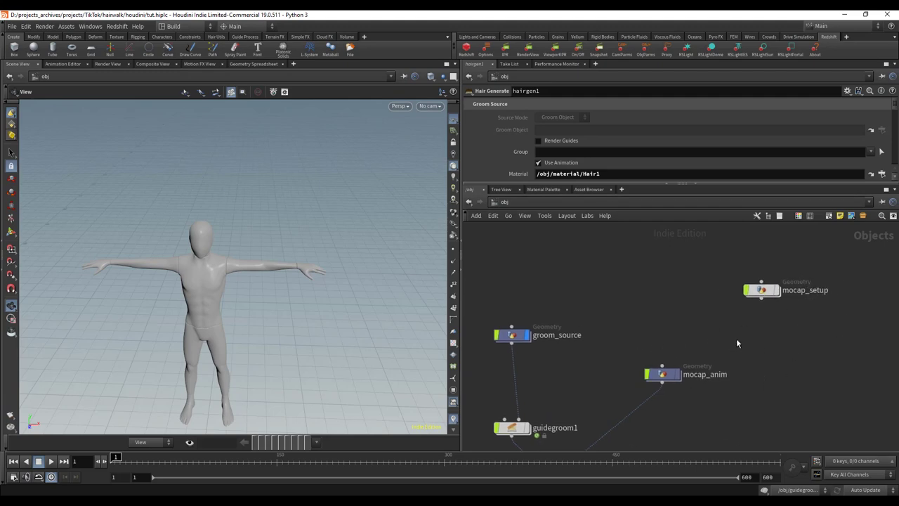
mouse_move(820, 302)
double_click(762, 290)
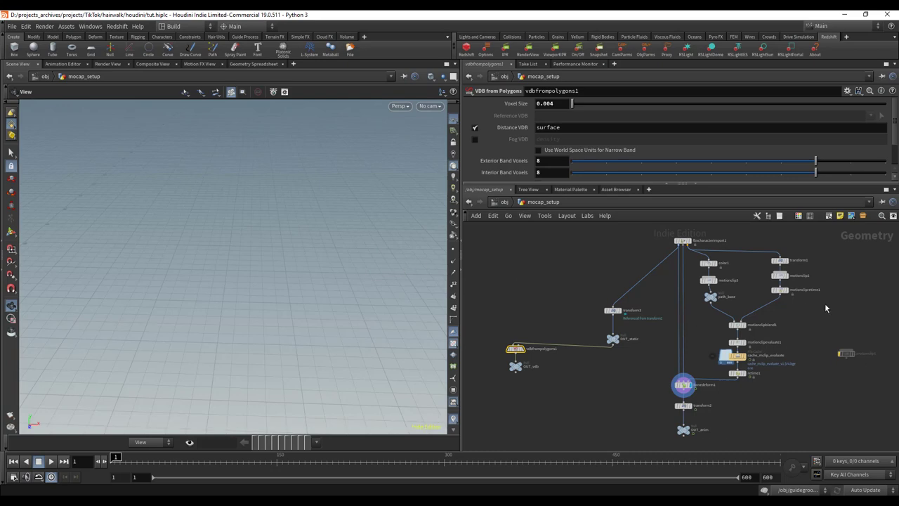
Step: Select the fbxcharacterimport1 node and show its FBX file import settings, undoing the accidental Speed change
scroll(742, 272, up, 3)
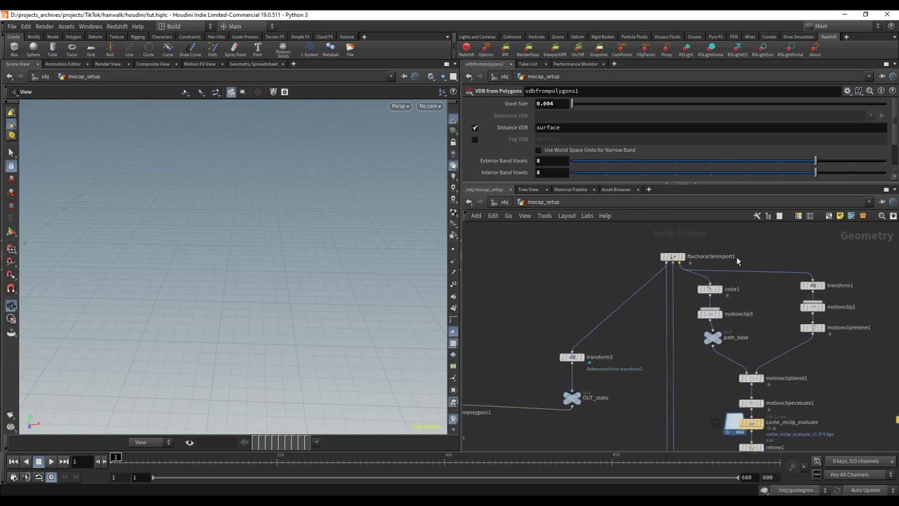
drag(704, 241, 650, 259)
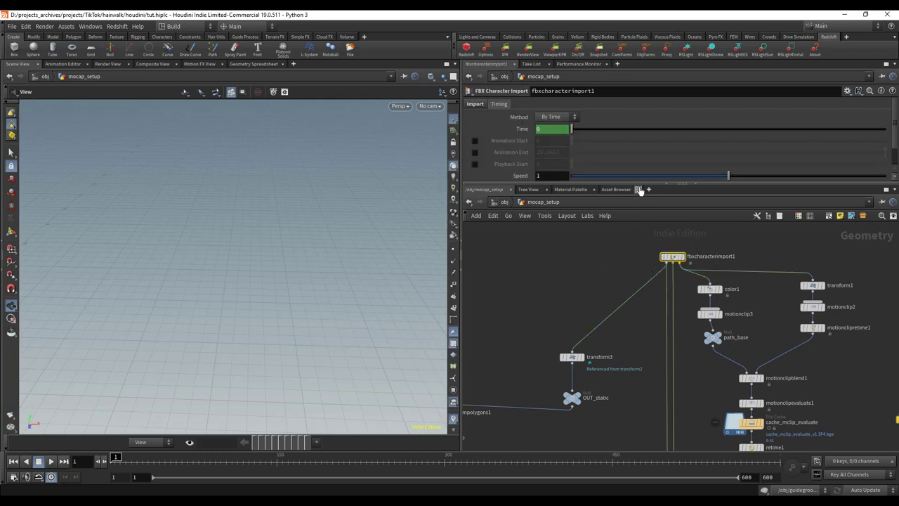
click(643, 175)
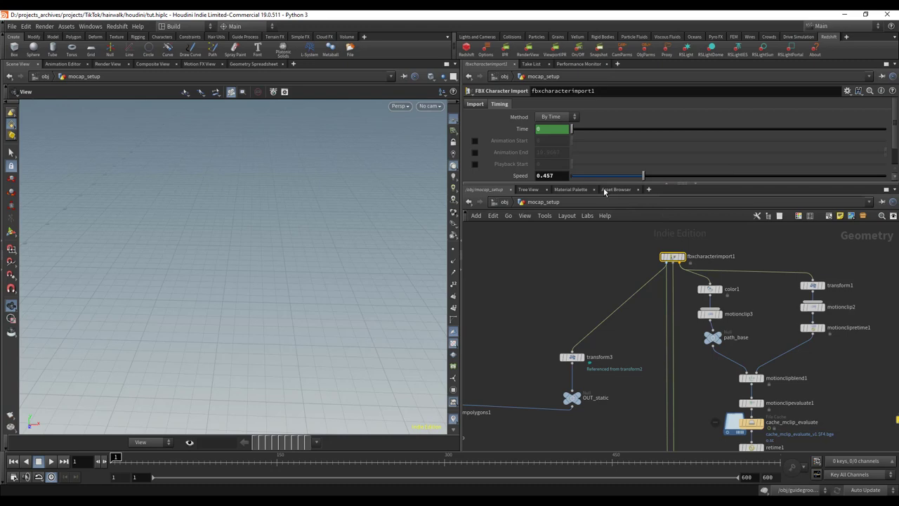
key(ctrl+z)
click(475, 104)
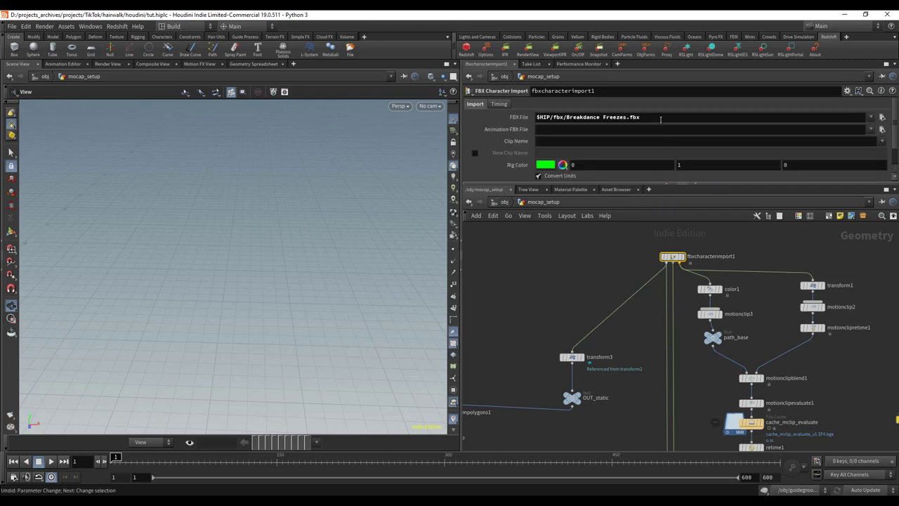
Step: Select the bonedeform1 node, frame its character in the viewport and preview the breakdance animation up to frame 104
scroll(731, 276, down, 3)
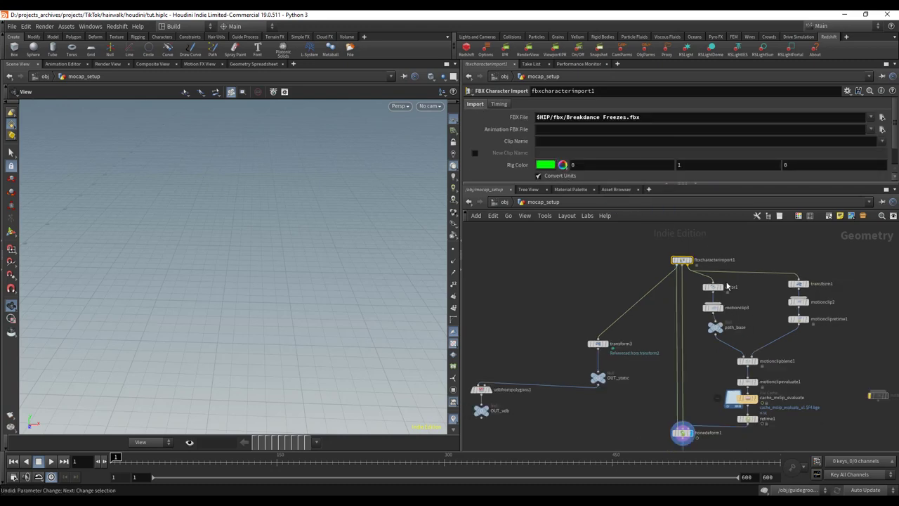
scroll(712, 399, up, 3)
click(670, 385)
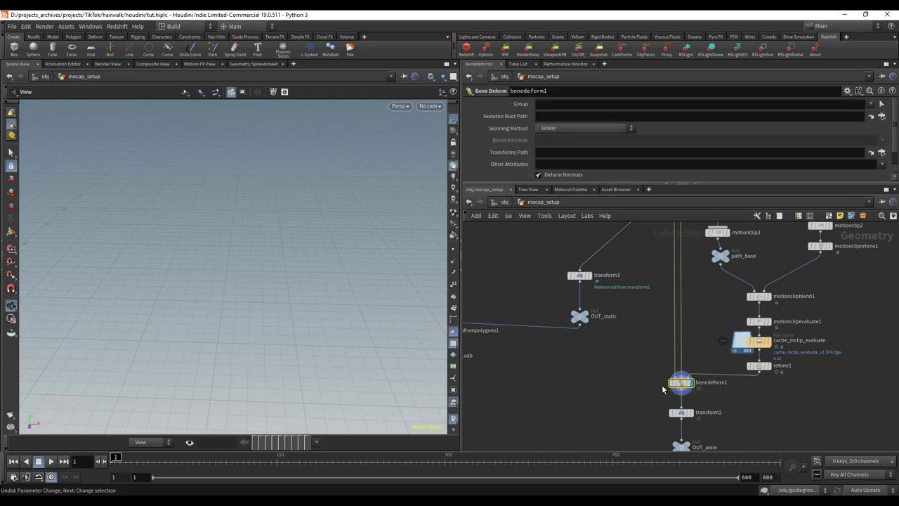
scroll(667, 365, down, 4)
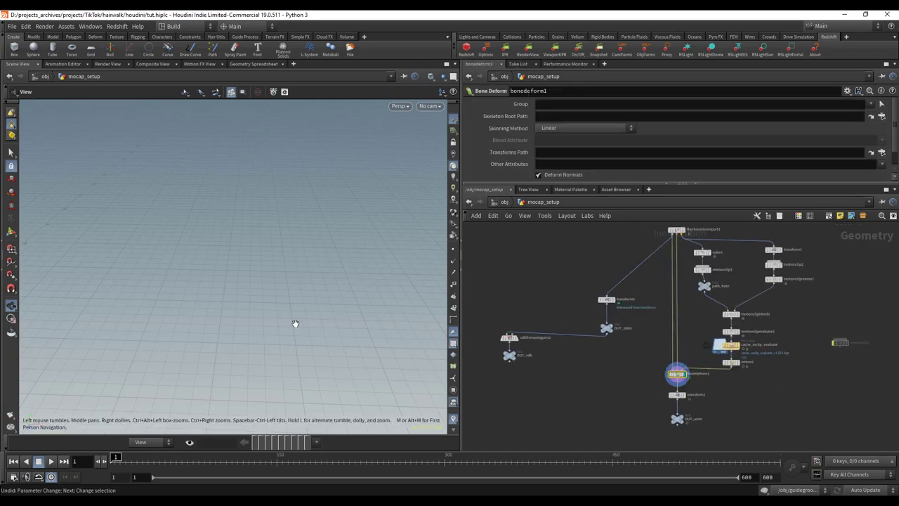
key(g)
drag(163, 464, 216, 462)
right_drag(130, 323, 101, 320)
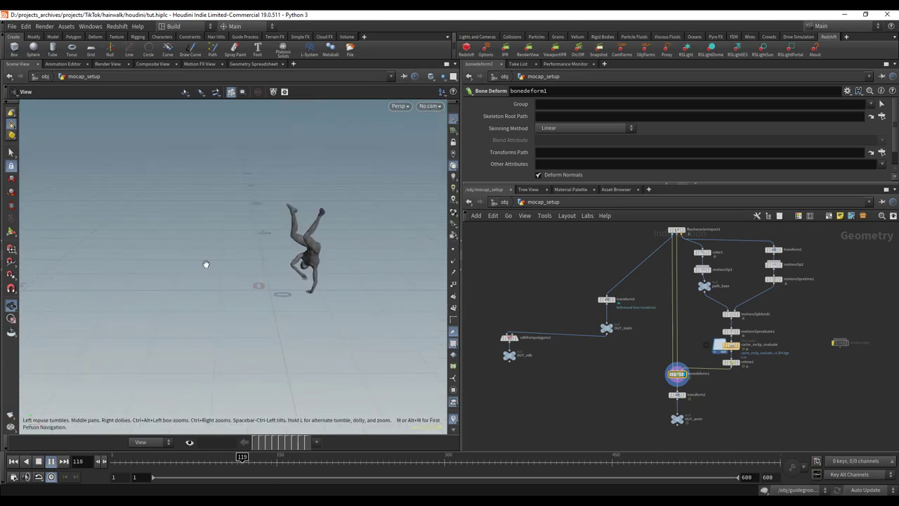
click(226, 462)
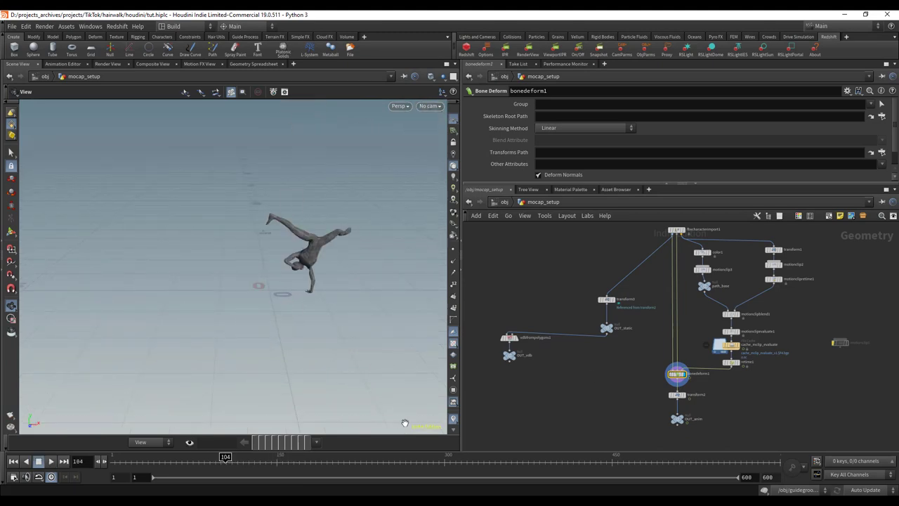
Step: Select the motion clip nodes from color1 and transform1 down to motionclipblend1, and scrub the timeline to frame 7
drag(813, 235, 697, 325)
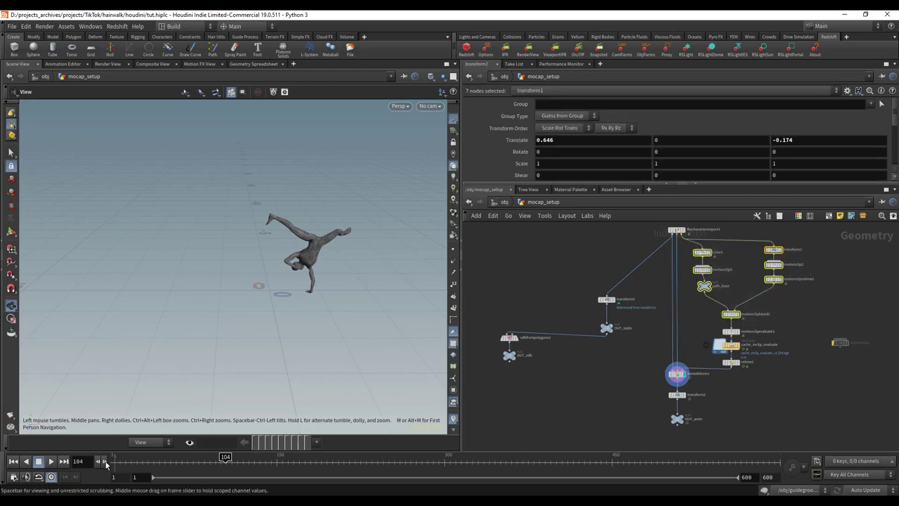
mouse_move(108, 465)
mouse_down()
mouse_move(84, 466)
mouse_move(357, 464)
mouse_move(119, 463)
mouse_up()
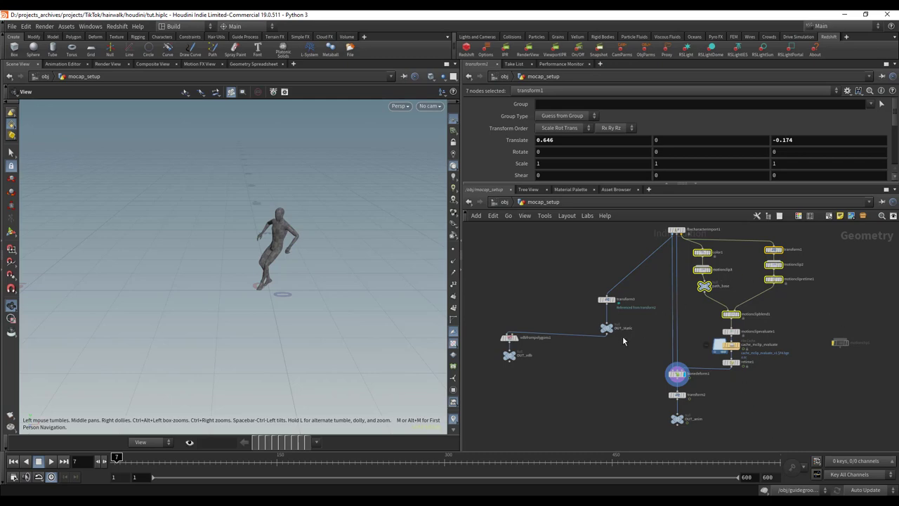
Step: Trace the Rest Geometry output of fbxcharacterimport1 to transform3, display that node and frame the T-pose character
scroll(623, 337, up, 3)
middle_drag(633, 349, 638, 410)
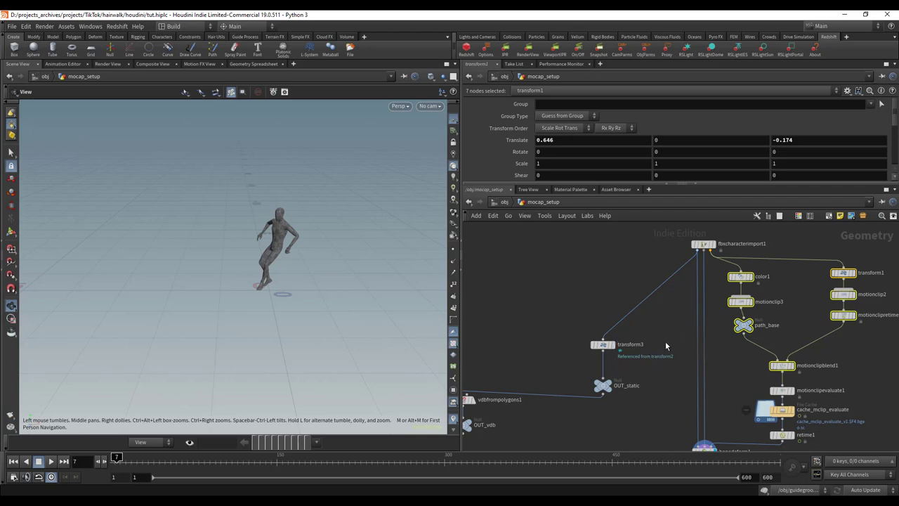
middle_drag(647, 386, 669, 356)
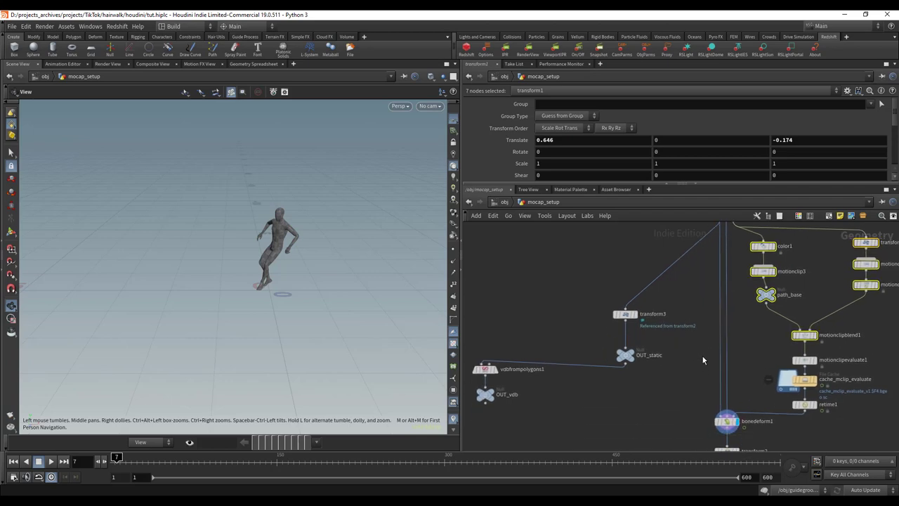
middle_drag(660, 435, 665, 417)
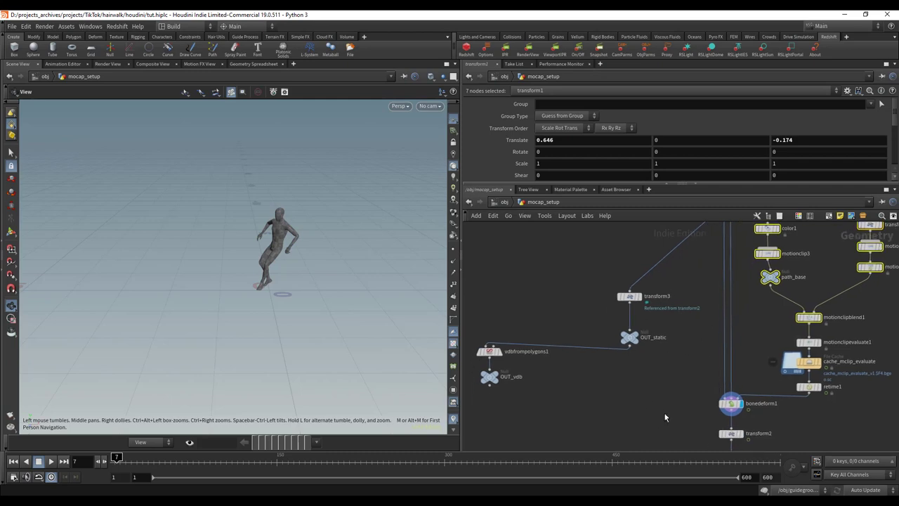
middle_drag(654, 312, 647, 352)
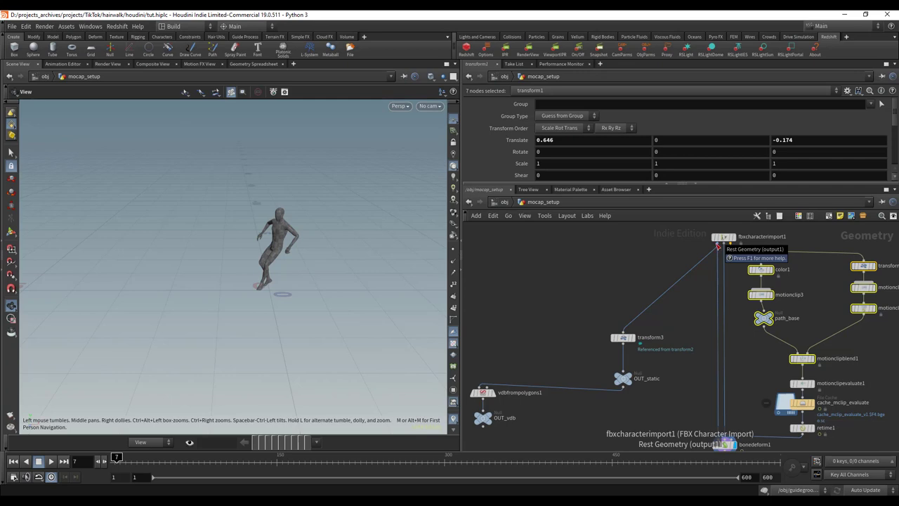
drag(717, 246, 623, 331)
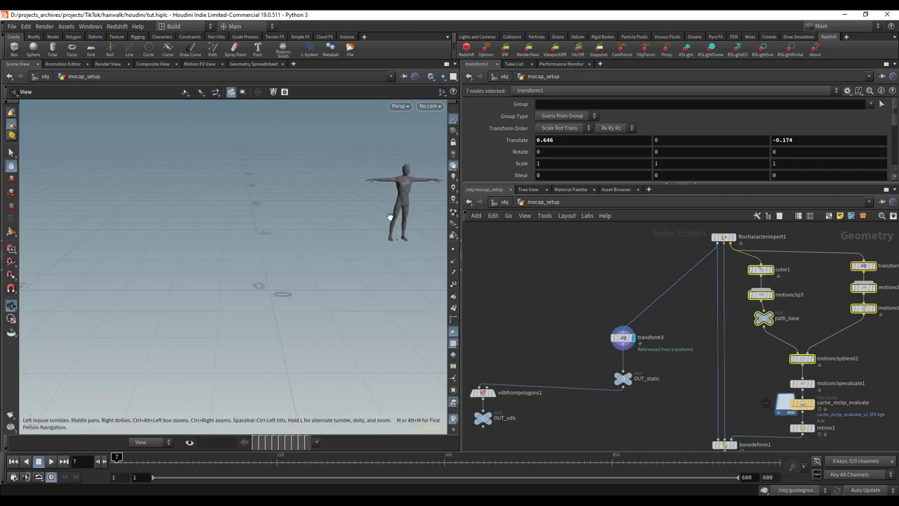
key(g)
scroll(641, 415, down, 2)
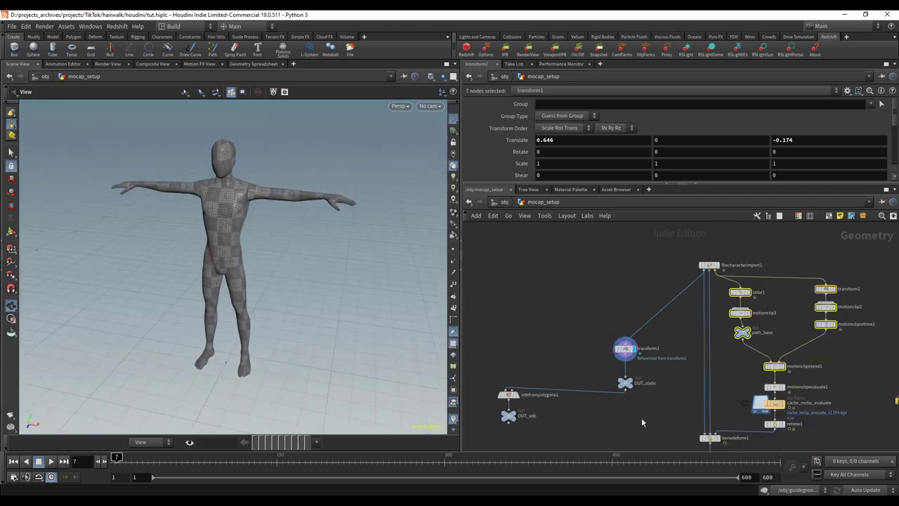
Step: Display the OUT_static null and highlight the OUT prefix in its name, leaving the name as it is
middle_drag(639, 405, 659, 372)
scroll(659, 371, up, 3)
mouse_move(650, 349)
click(658, 331)
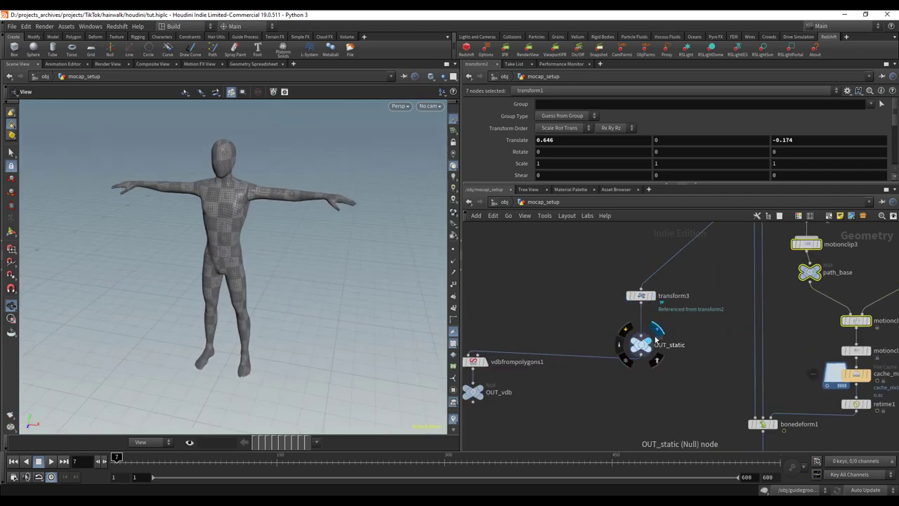
middle_drag(583, 404, 628, 382)
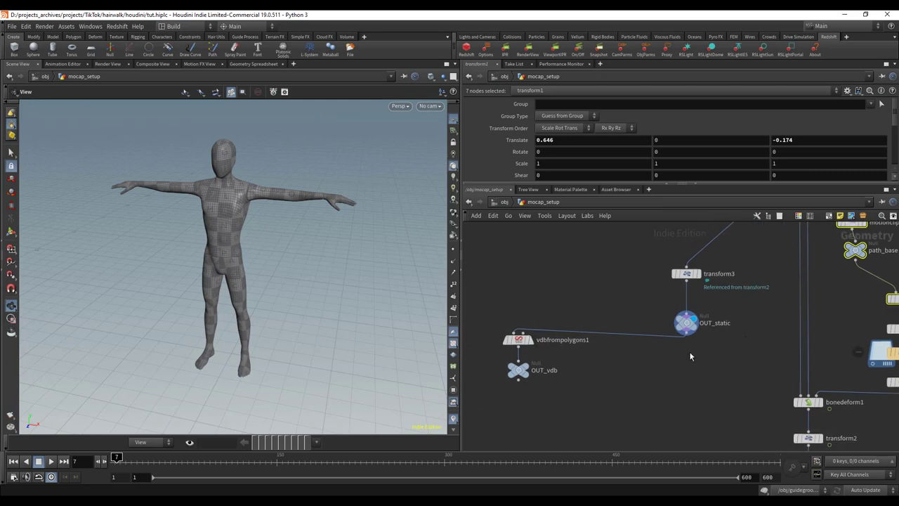
click(753, 337)
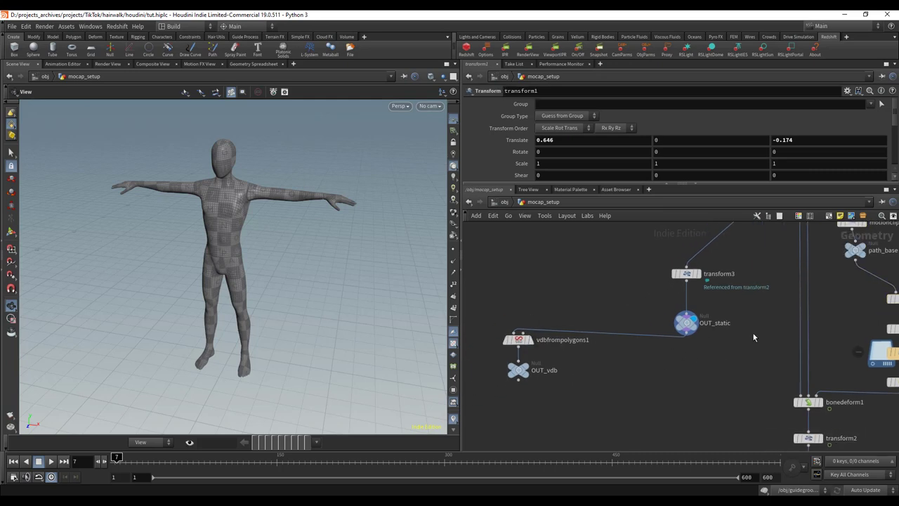
double_click(716, 322)
drag(713, 323, 697, 314)
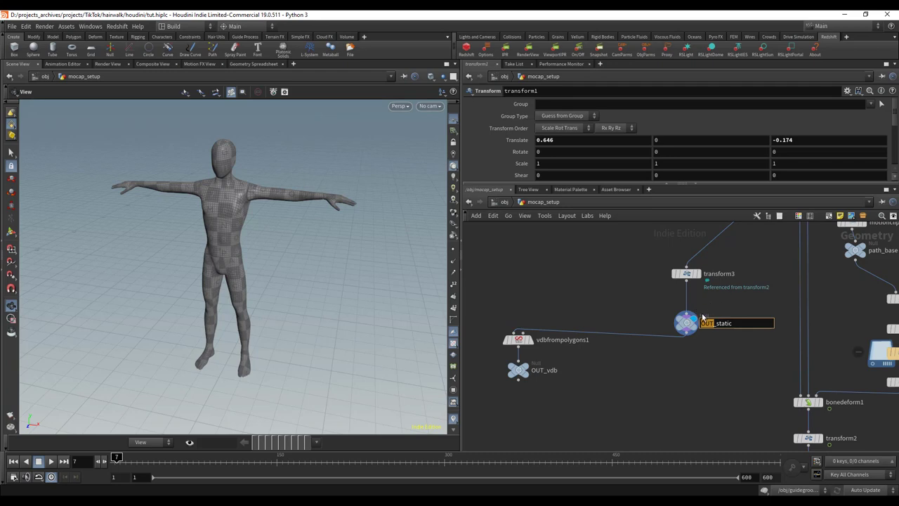
click(700, 361)
Step: Add an Object Merge node below the OUT_static null
key(Tab)
text(omar)
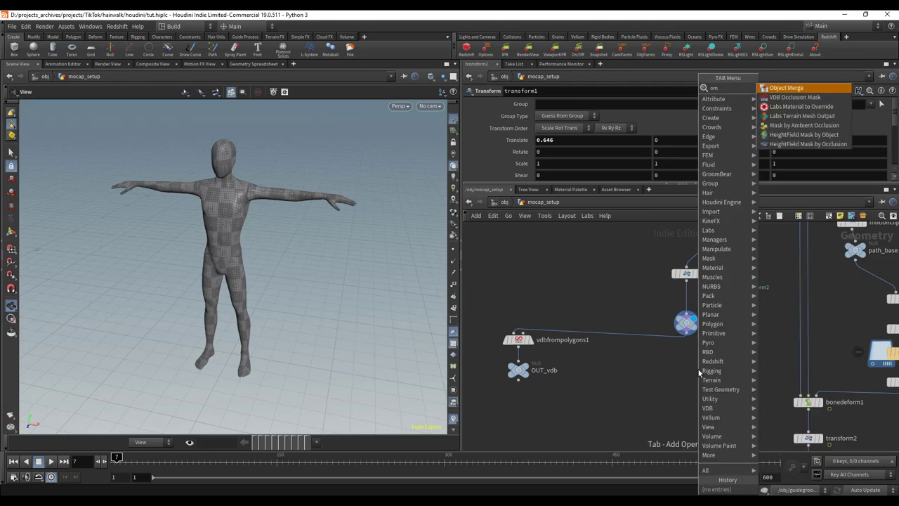
key(BackSpace)
key(BackSpace)
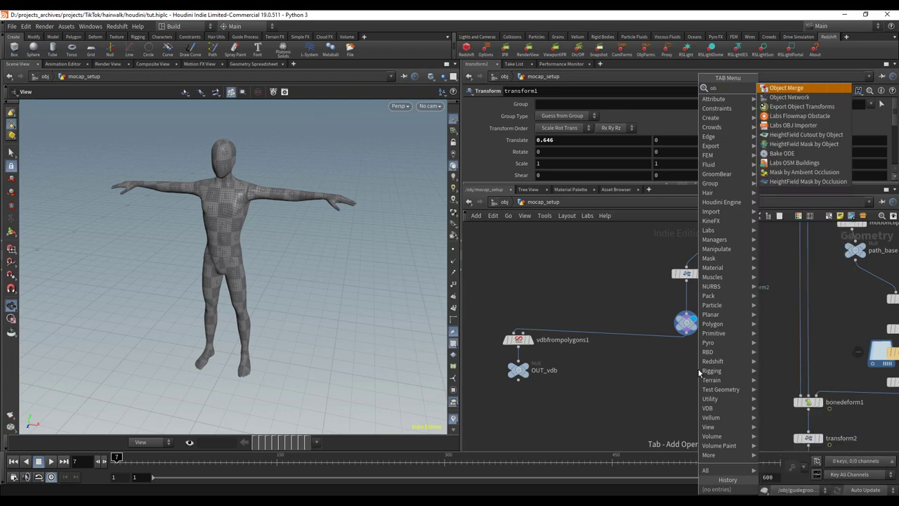
key(Return)
click(698, 371)
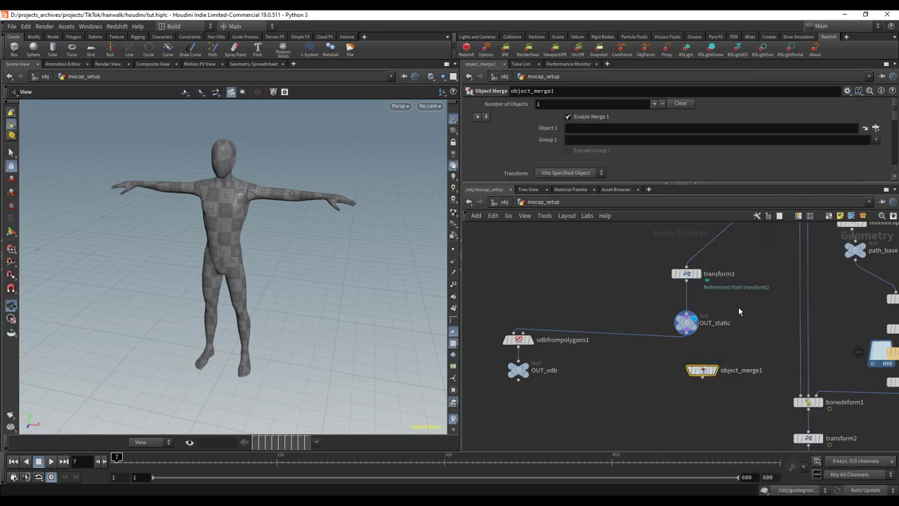
Step: Locate OUT_static under mocap_setup in the operator chooser for Object 1, and close the chooser without accepting
click(876, 127)
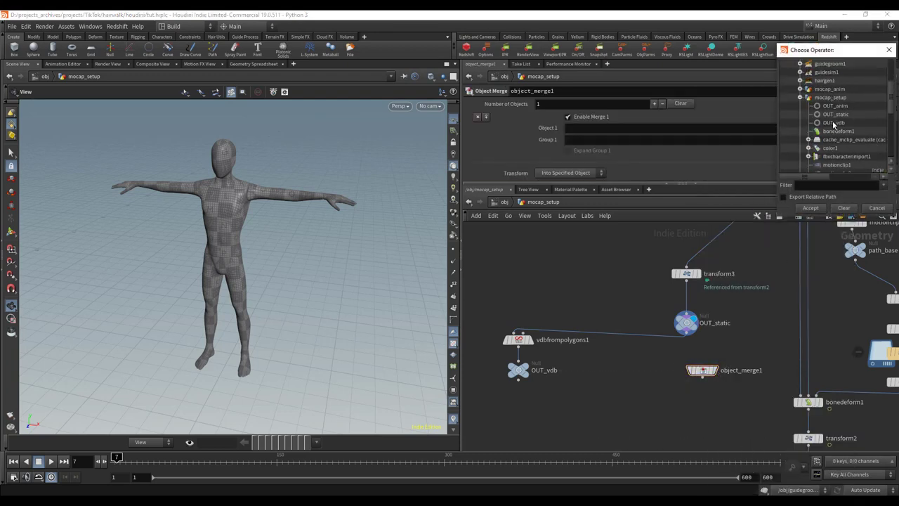
scroll(835, 135, down, 4)
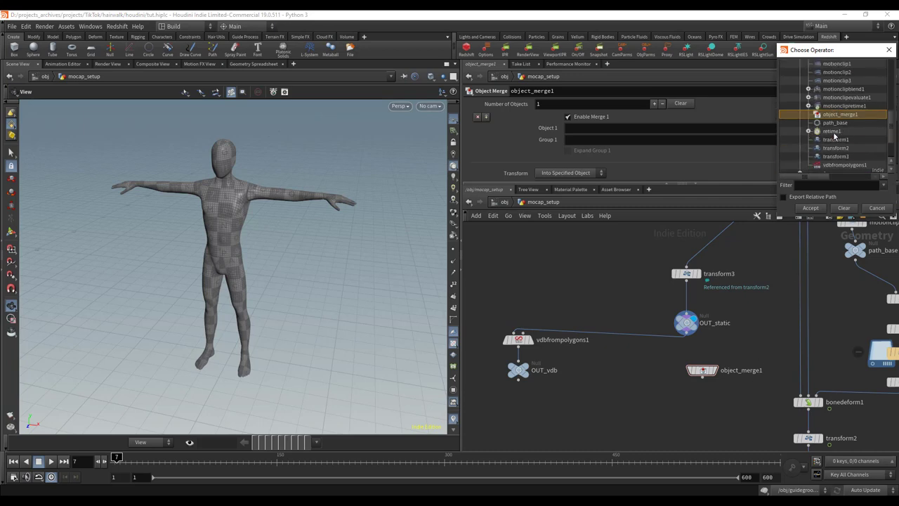
scroll(835, 137, up, 4)
click(801, 99)
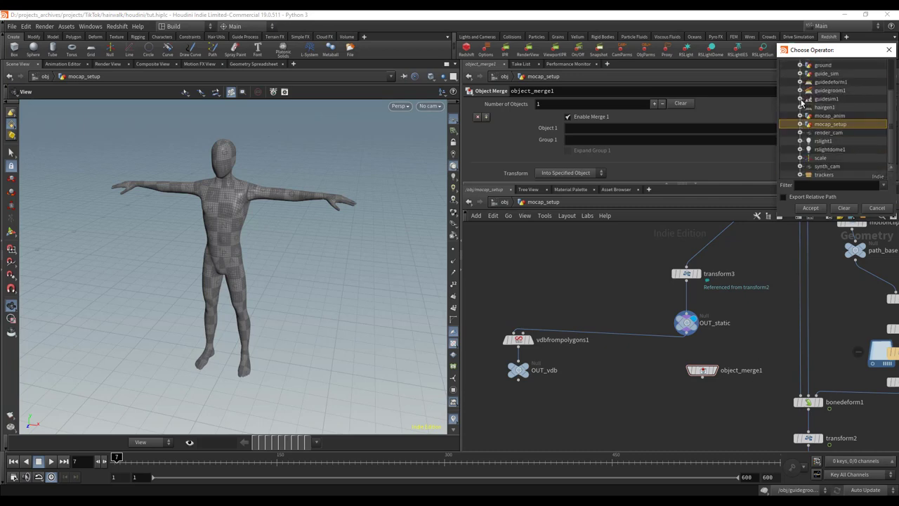
click(800, 124)
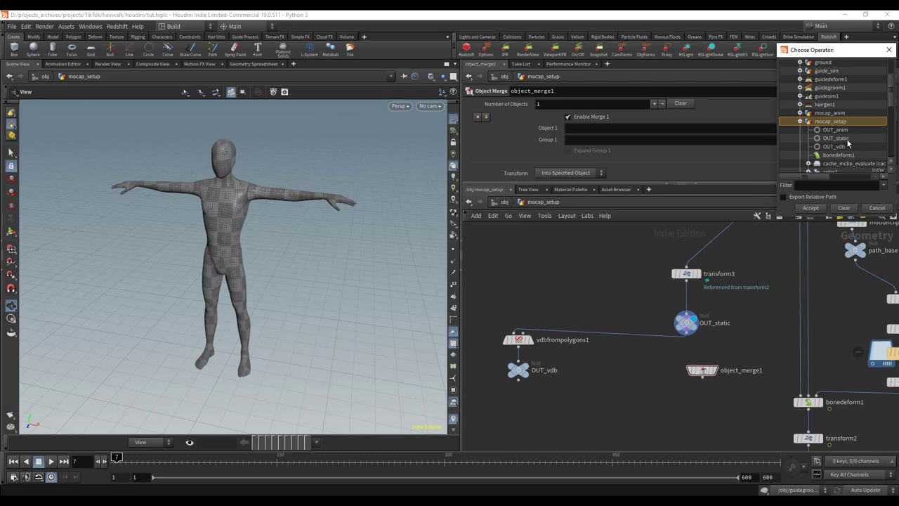
click(839, 138)
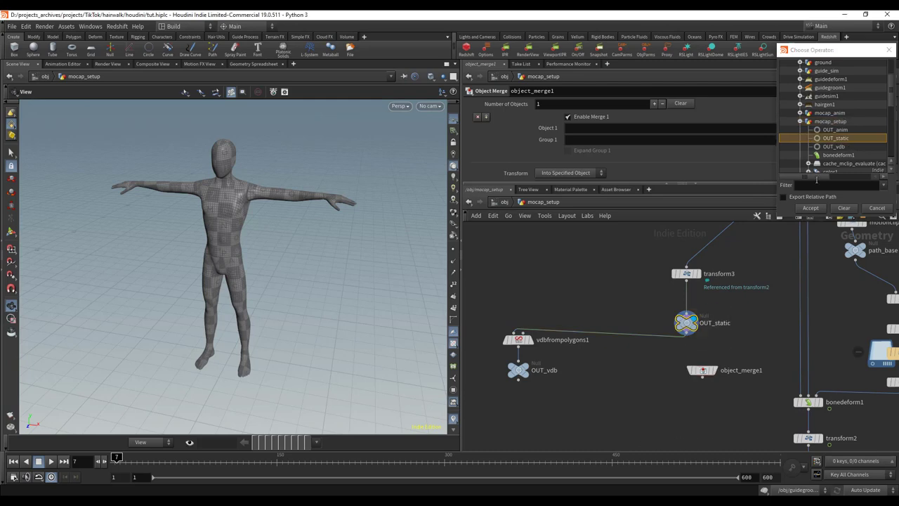
click(876, 212)
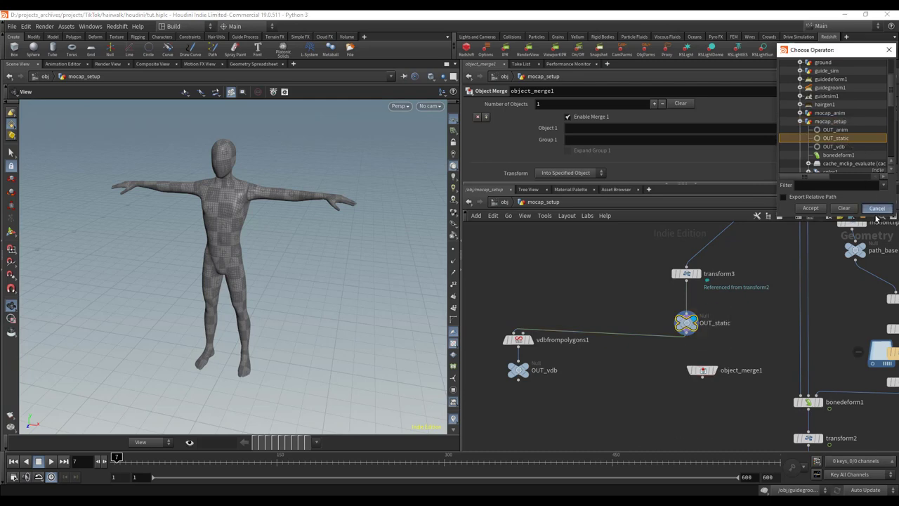
Step: Close the operator chooser without accepting, and display vdbfrompolygons1 followed by its OUT_vdb null
click(876, 209)
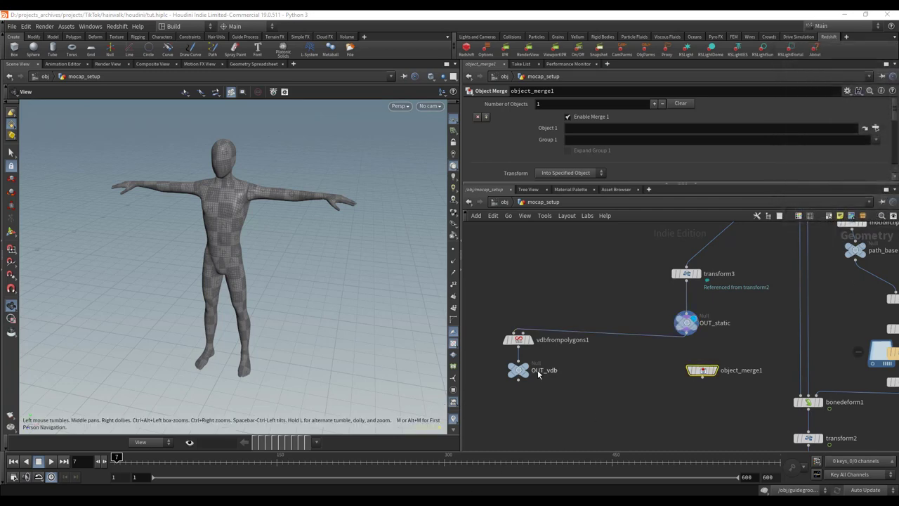
scroll(518, 369, up, 1)
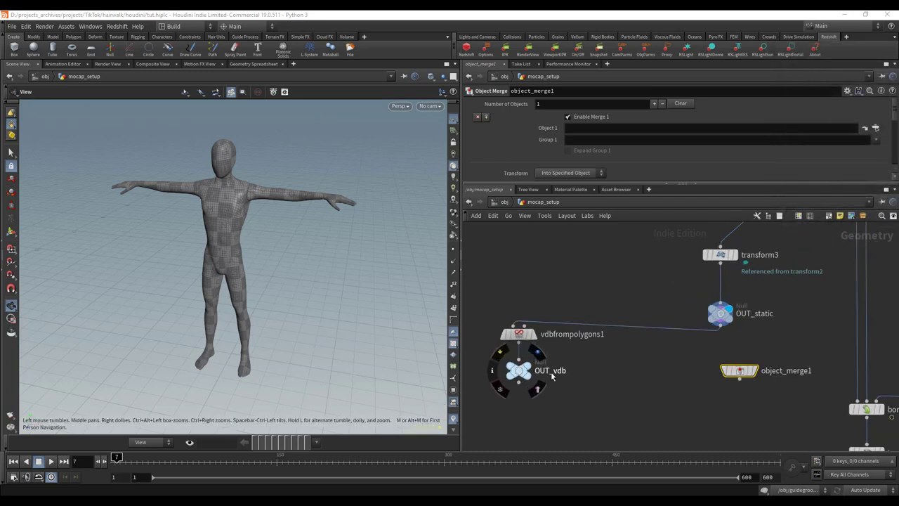
click(531, 334)
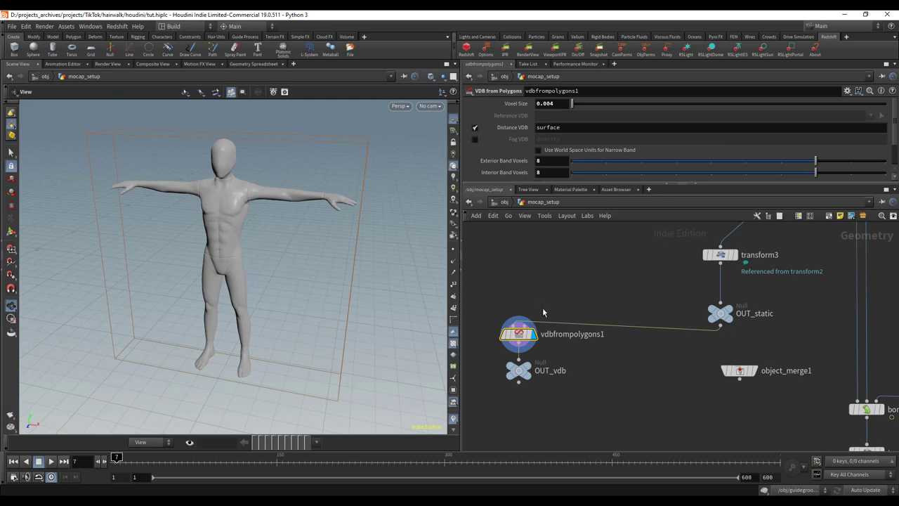
click(538, 351)
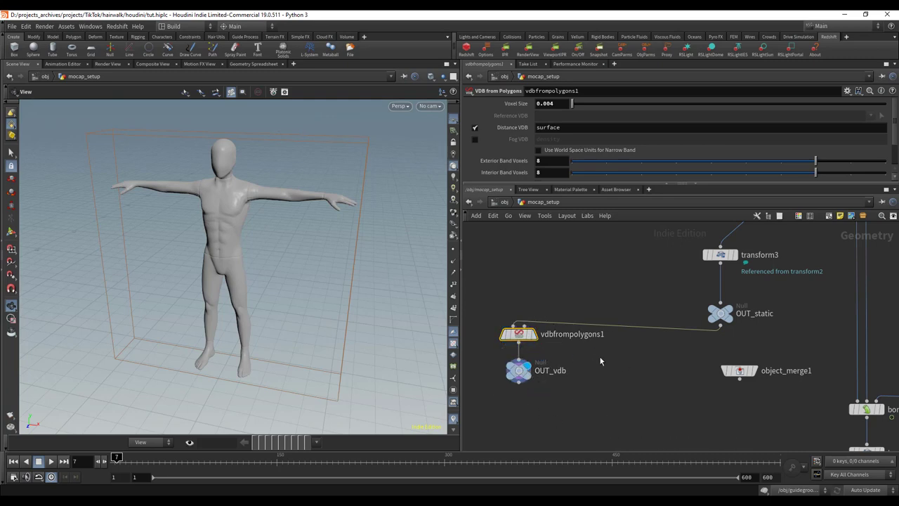
click(521, 370)
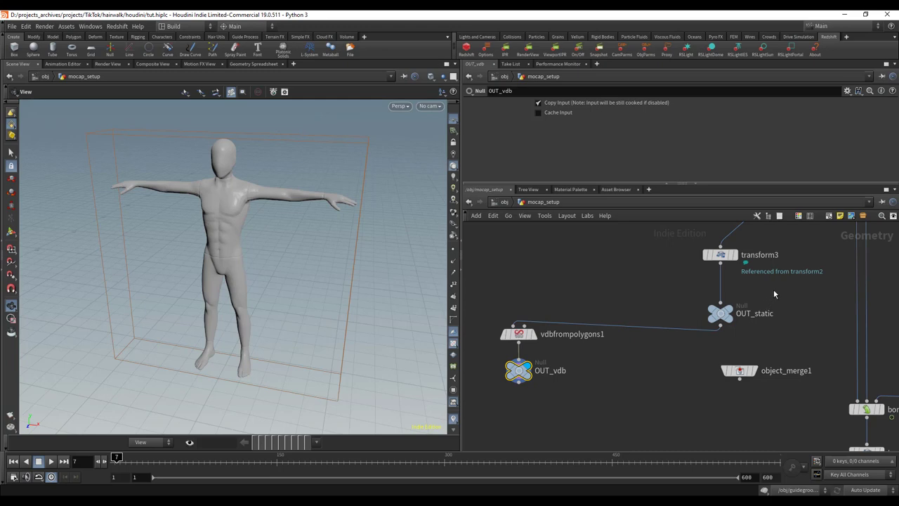
Step: Display the OUT_static null again, and switch the display back to OUT_vdb to compare the two outputs
scroll(743, 373, down, 4)
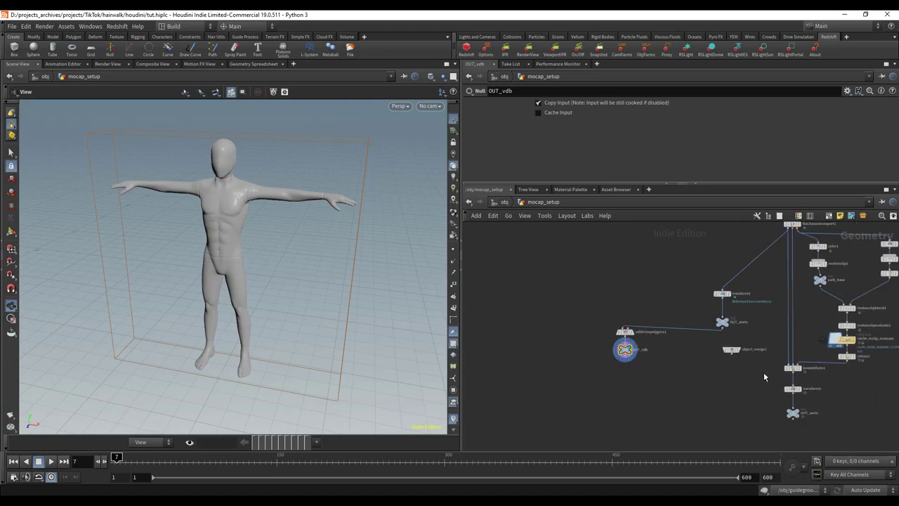
scroll(742, 302, up, 4)
click(714, 338)
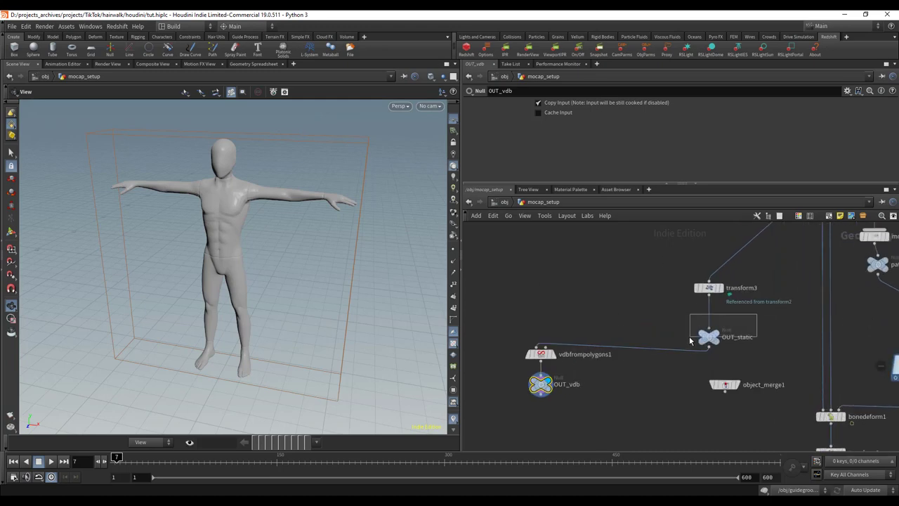
click(715, 338)
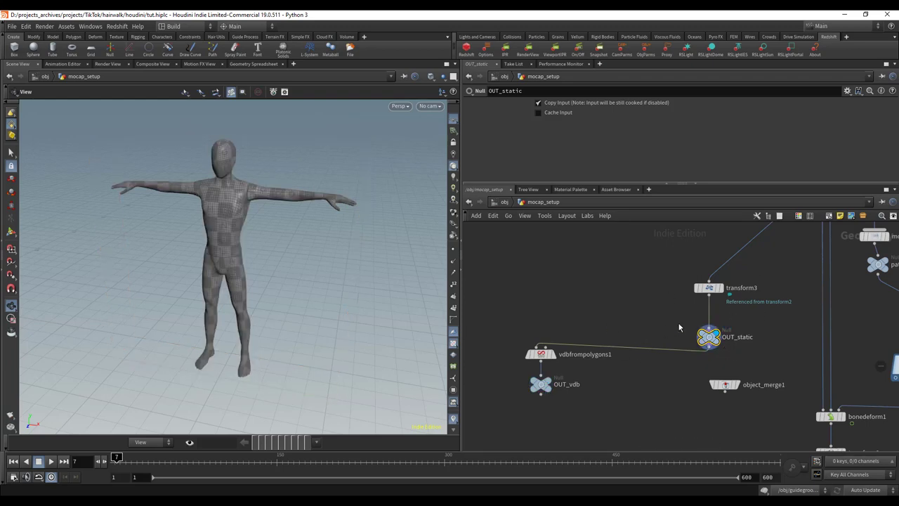
click(549, 383)
Step: Display the OUT_anim null and scrub the timeline through the animation, ending at frame 1
middle_drag(646, 395, 575, 311)
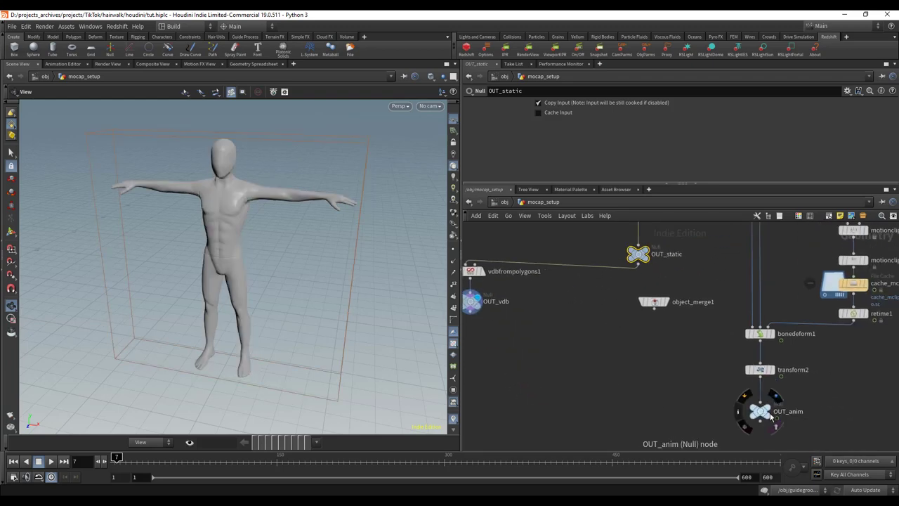
click(777, 397)
drag(323, 465, 102, 463)
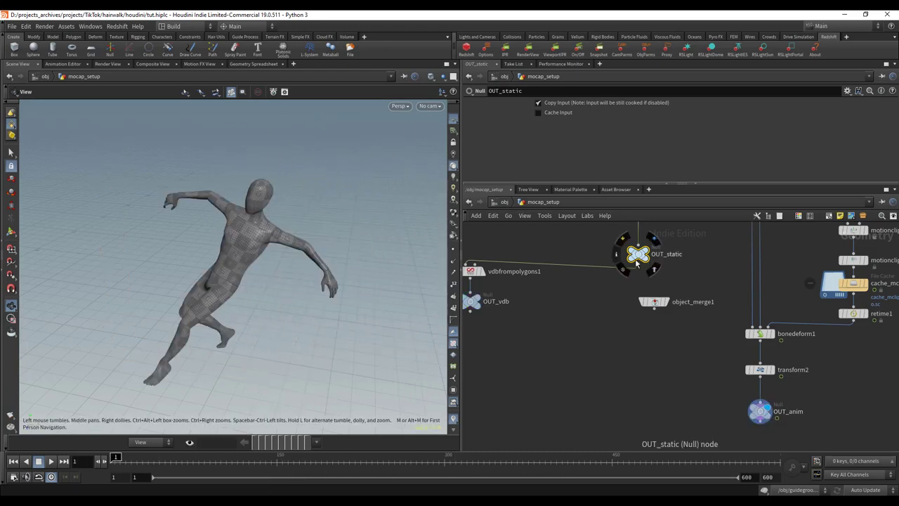
Step: Go up to the object level, open groom_source and highlight OUT_static in the Object 1 path of object_merge1
scroll(609, 330, down, 2)
middle_drag(604, 361, 677, 396)
scroll(729, 307, up, 2)
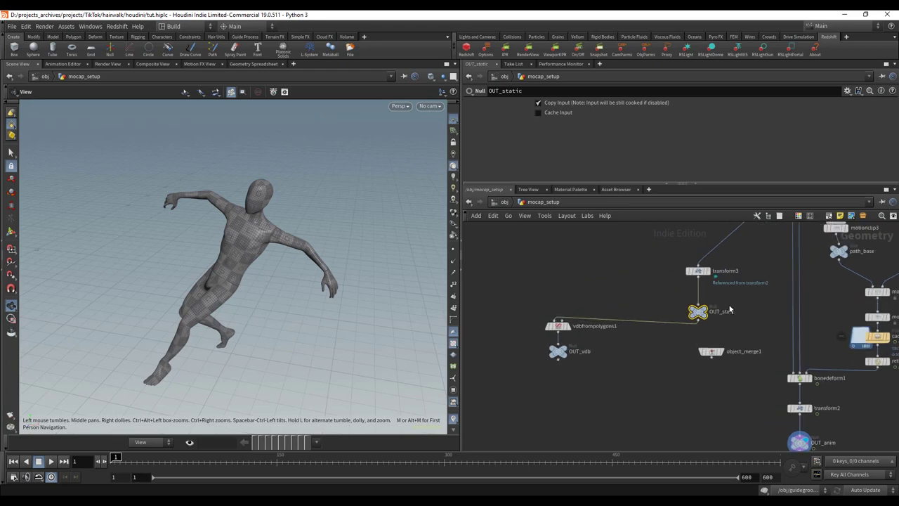
click(503, 203)
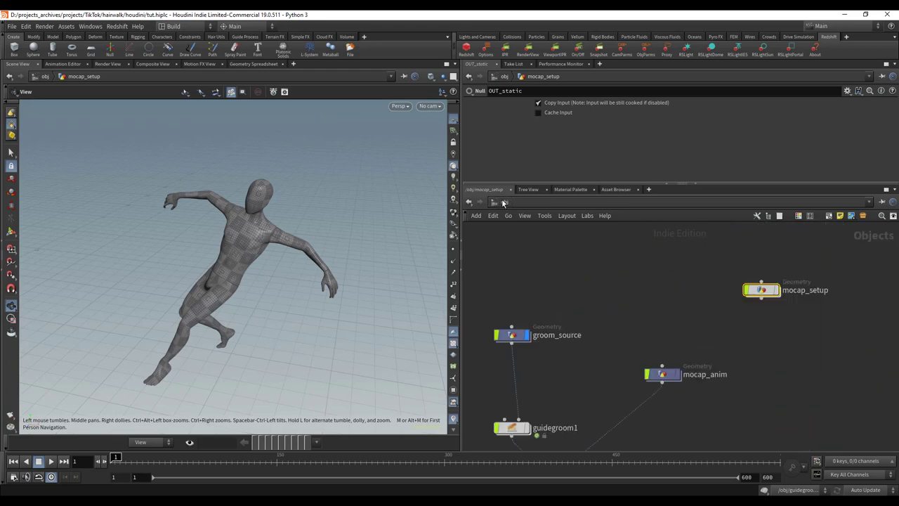
scroll(609, 365, up, 3)
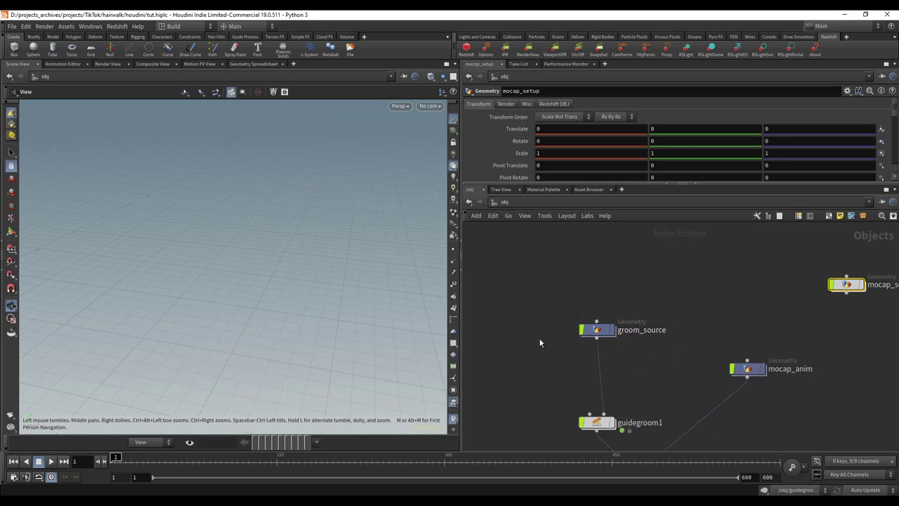
scroll(538, 342, down, 1)
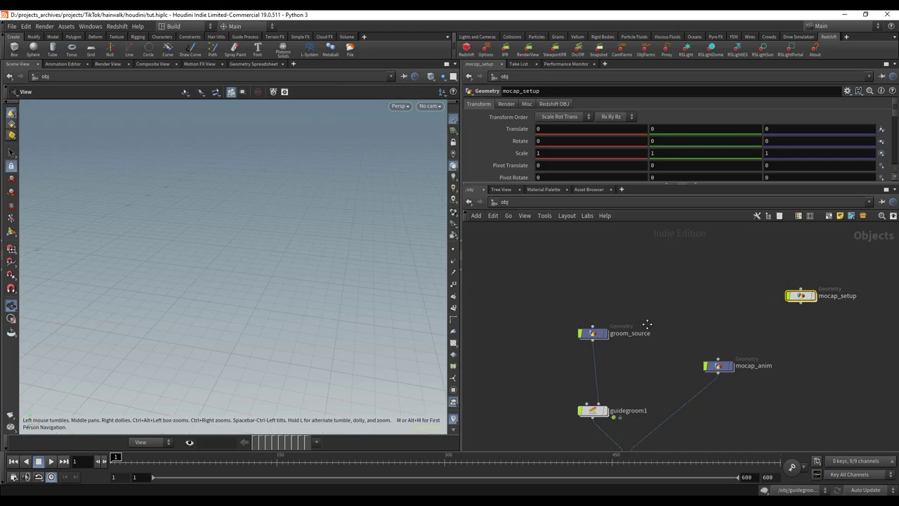
scroll(635, 316, up, 2)
double_click(594, 311)
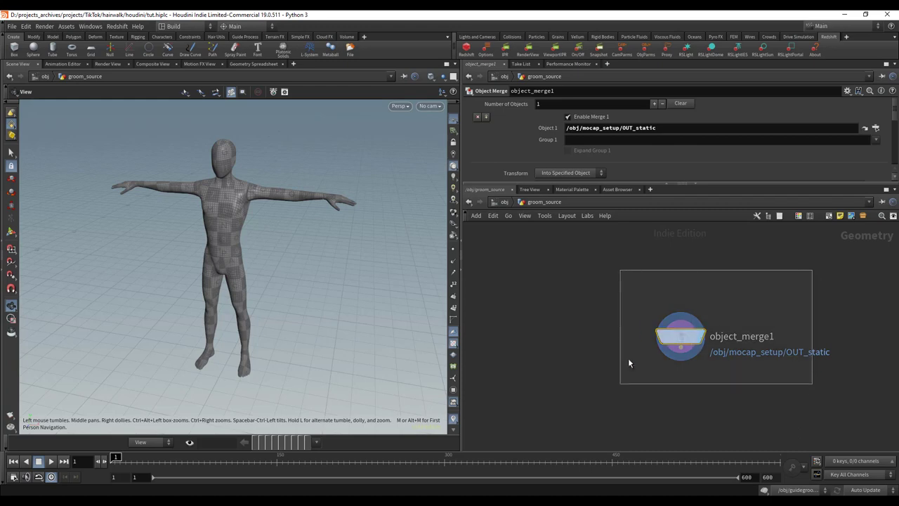
click(639, 129)
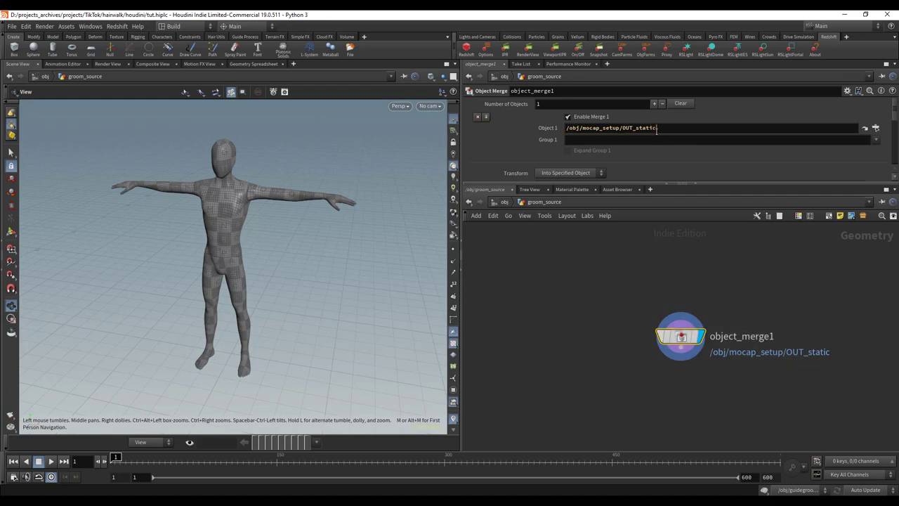
double_click(632, 128)
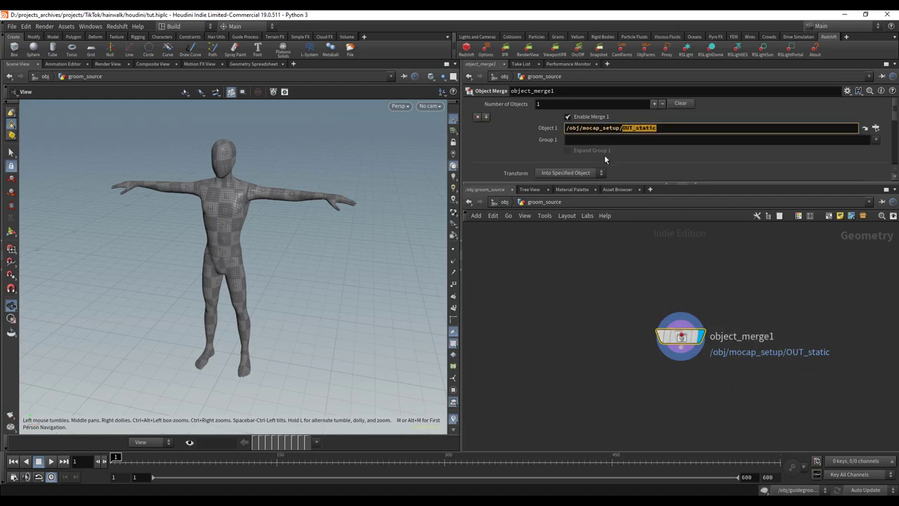
Step: Return to the object level, move guidegroom1 slightly closer to groom_source, and display and select it
click(504, 202)
middle_drag(659, 351, 667, 309)
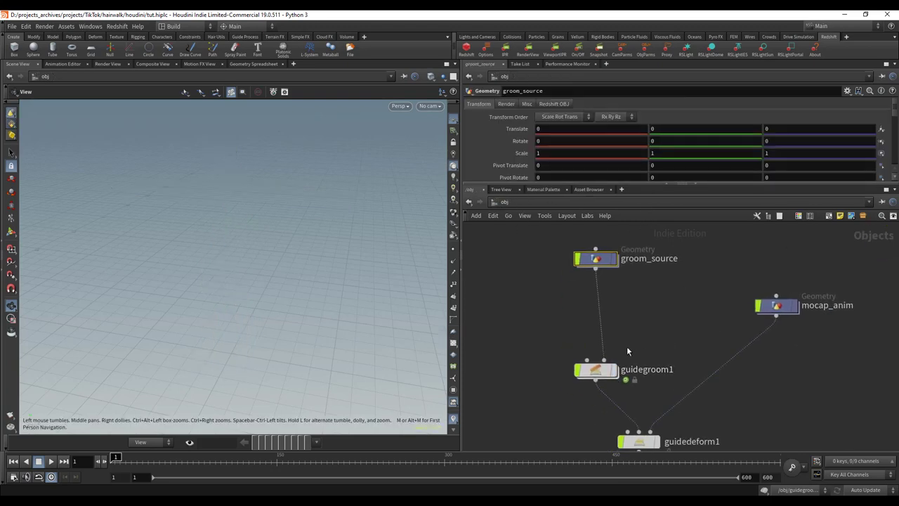
mouse_move(597, 372)
mouse_down()
mouse_move(604, 351)
mouse_move(597, 356)
mouse_up()
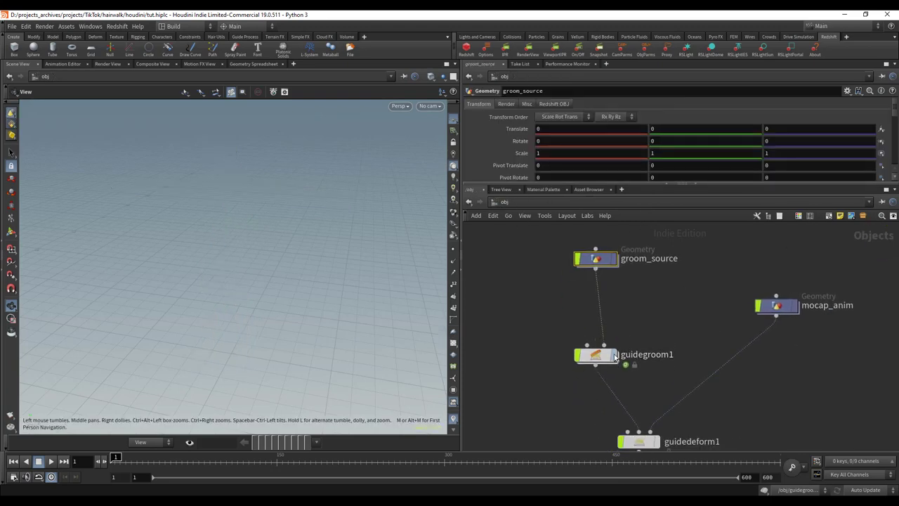
click(614, 355)
click(596, 357)
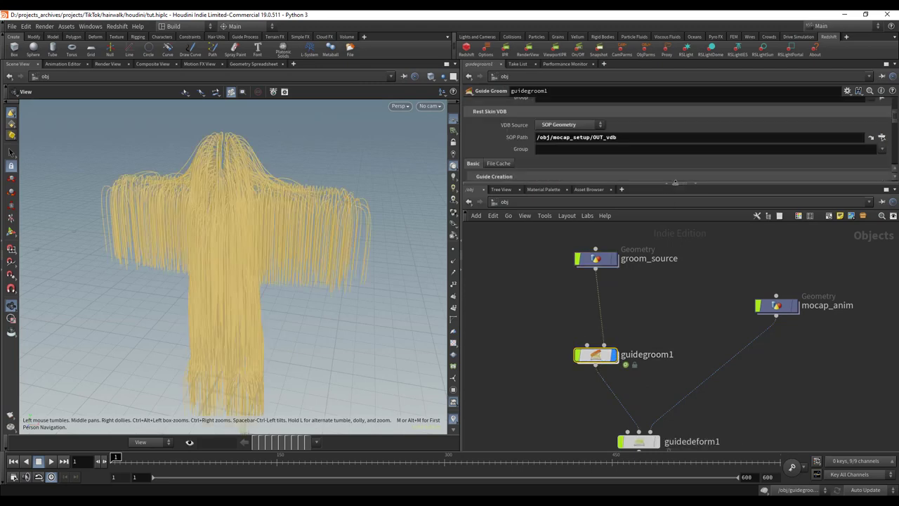
Step: Enlarge the parameter area and set the Density of guidegroom1's guide creation to 545
drag(676, 185, 668, 250)
scroll(679, 221, down, 2)
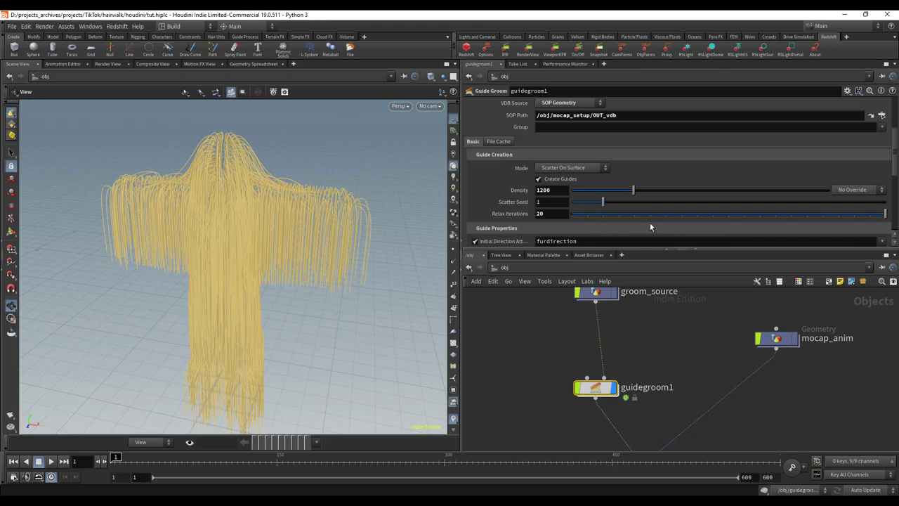
drag(600, 169, 599, 200)
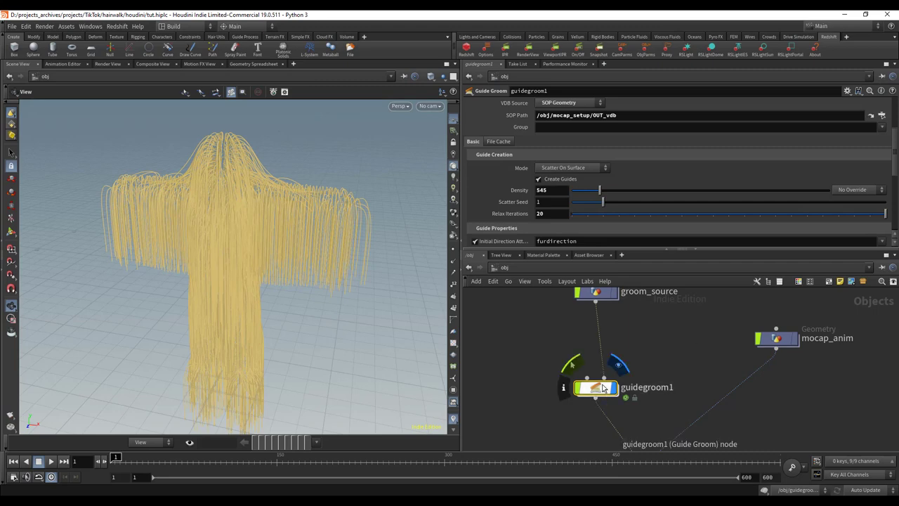
Step: Open the groom network inside guidegroom1 and add a Null node connected to the GUIDES input
double_click(600, 390)
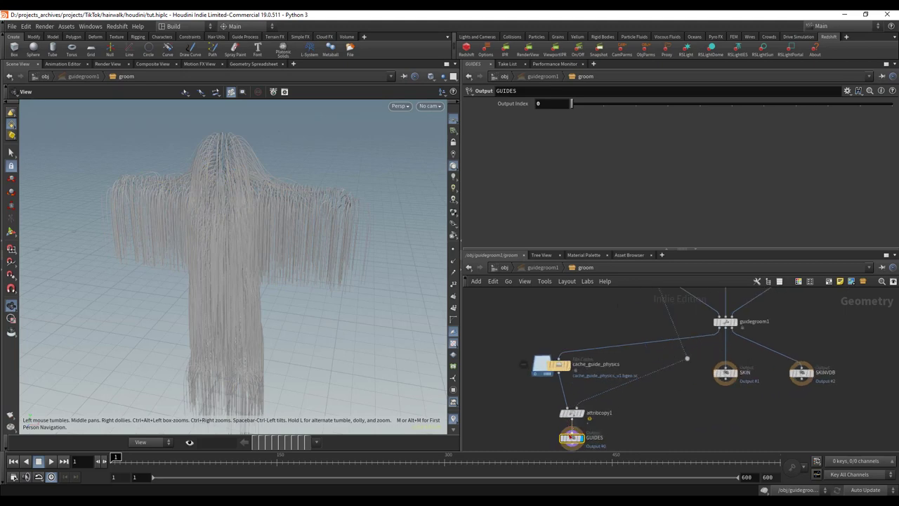
scroll(705, 402, down, 5)
scroll(695, 393, up, 1)
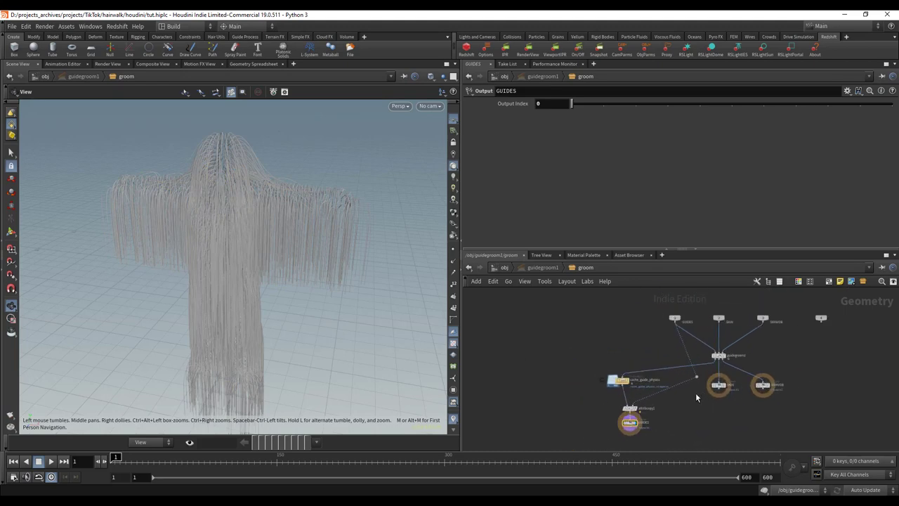
mouse_move(727, 361)
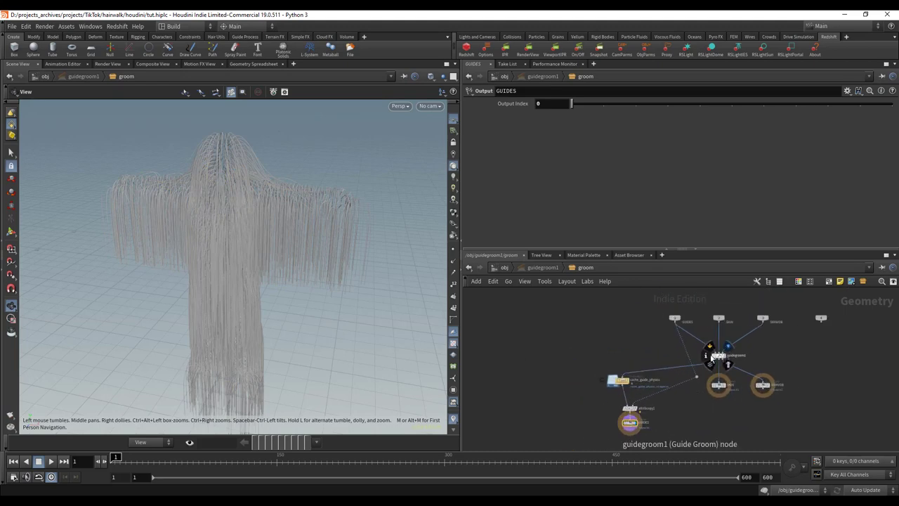
key(Tab)
text(nu)
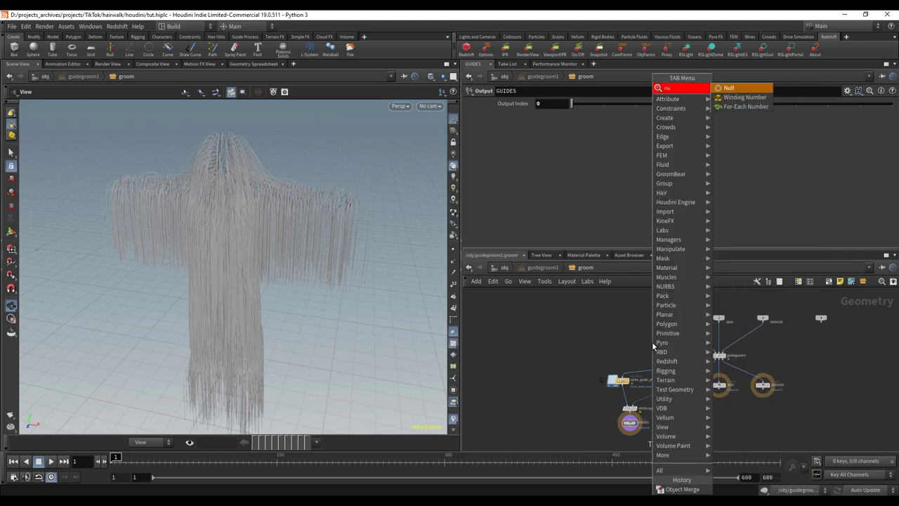
key(Return)
scroll(652, 345, up, 3)
click(650, 345)
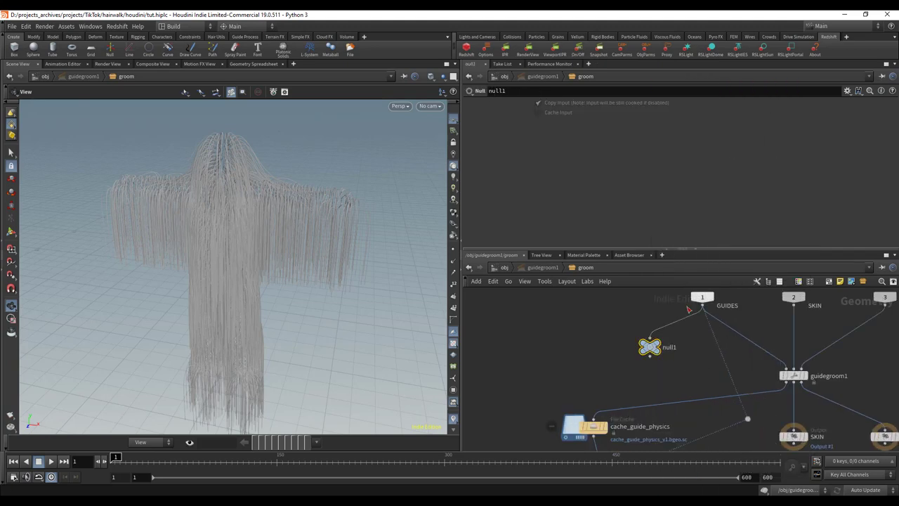
Step: Delete the null fed by GUIDES in guidegroom1's network, display attribcopy1, and return to the object level
click(503, 268)
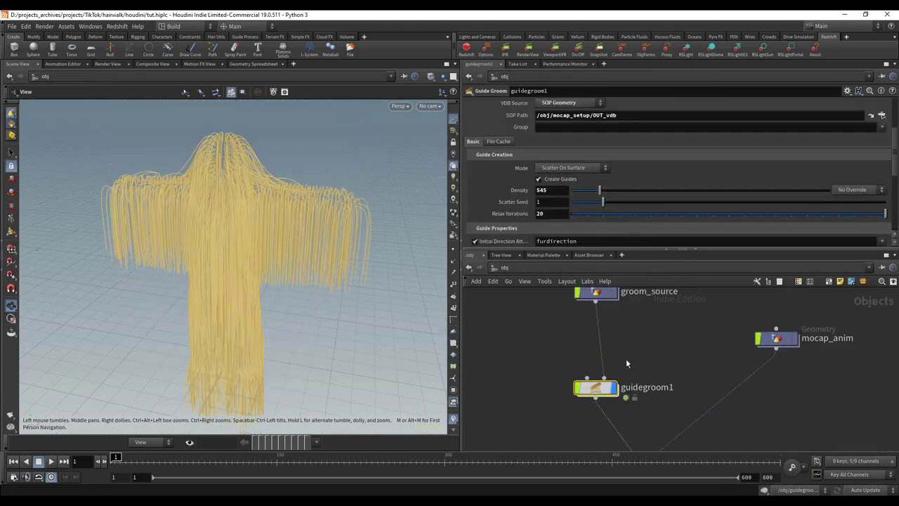
double_click(599, 393)
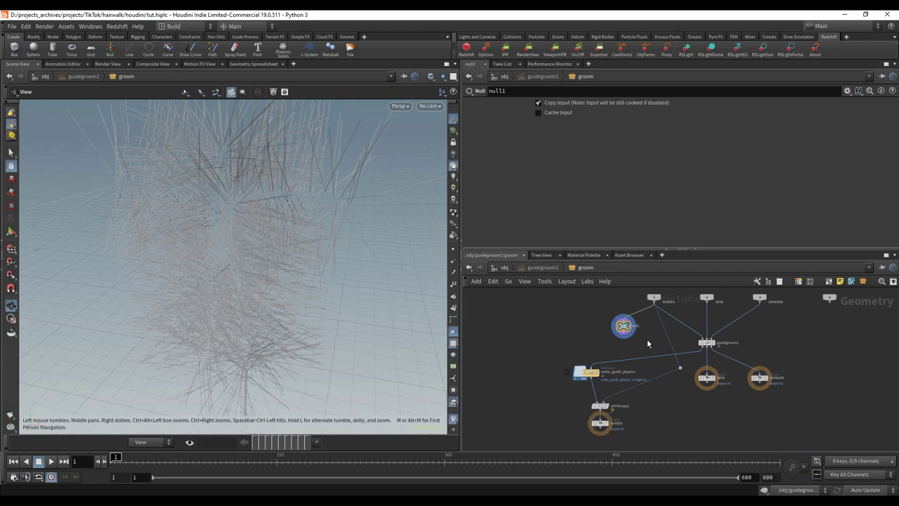
click(599, 405)
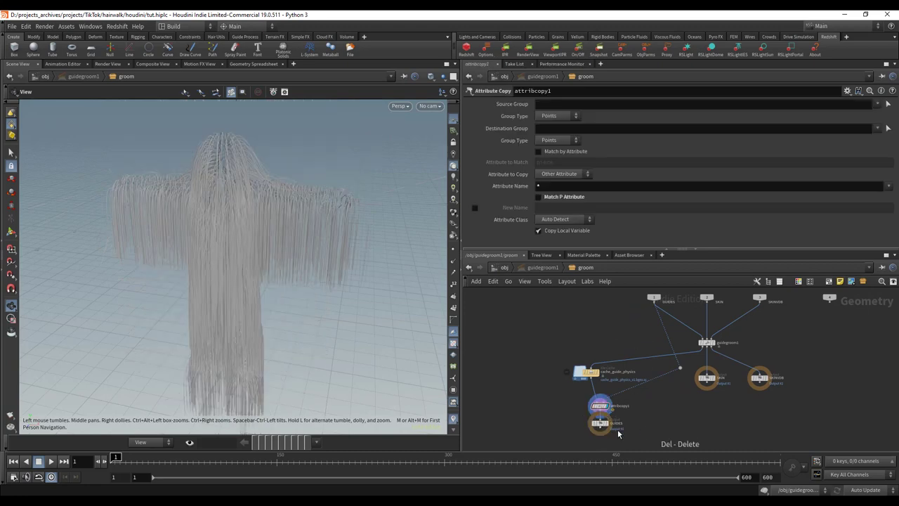
click(504, 267)
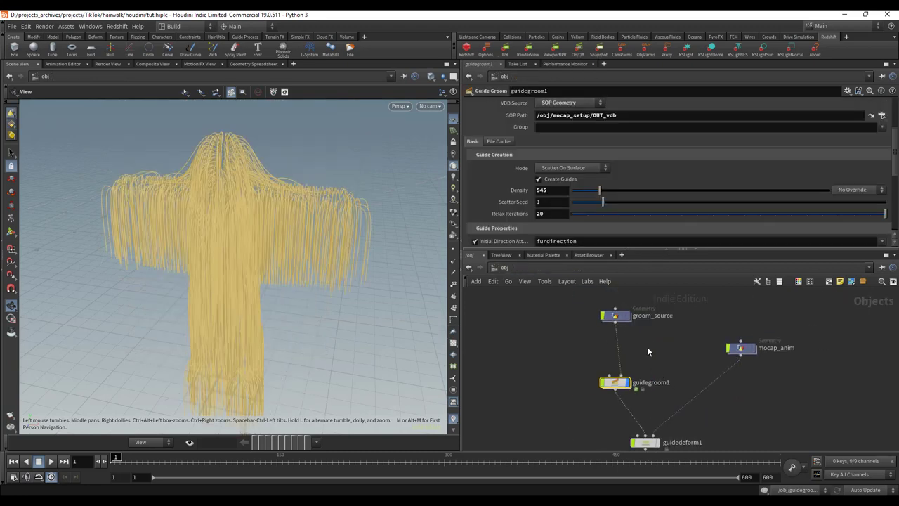
Step: Review guidegroom1's VDB Source options under Rest Skin VDB, keep SOP Geometry, and highlight the SOP Path /obj/mocap_setup/OUT_vdb
scroll(636, 190, up, 4)
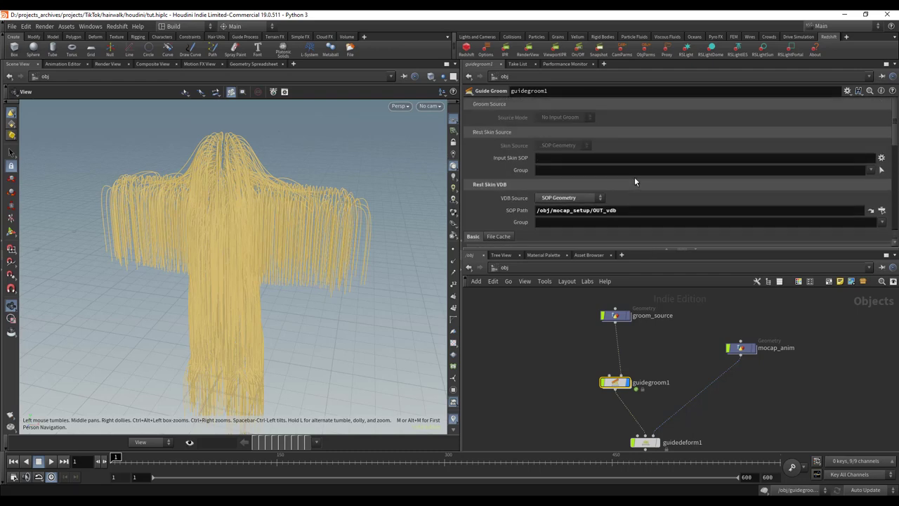
click(572, 199)
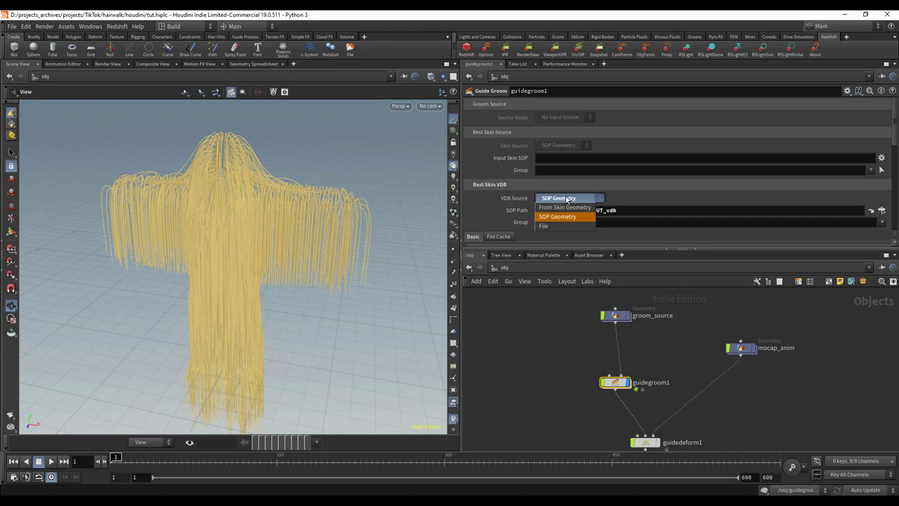
click(510, 203)
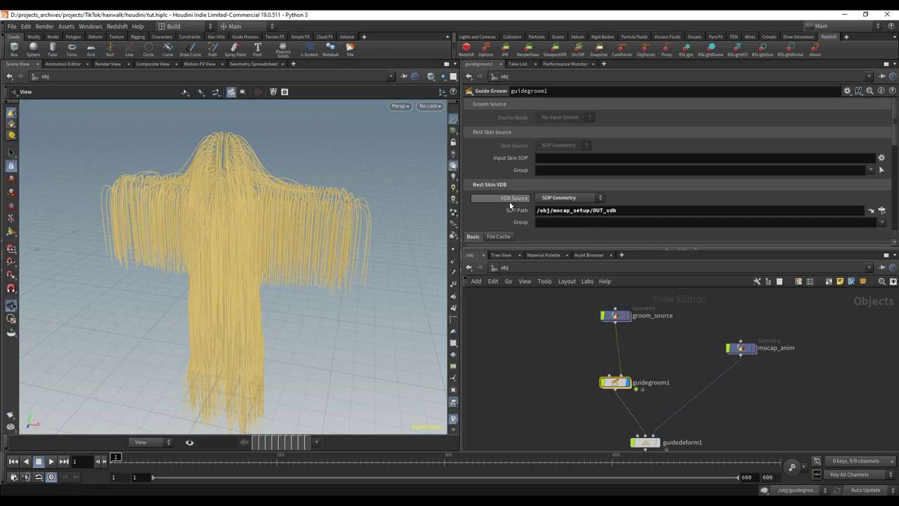
drag(644, 209, 536, 212)
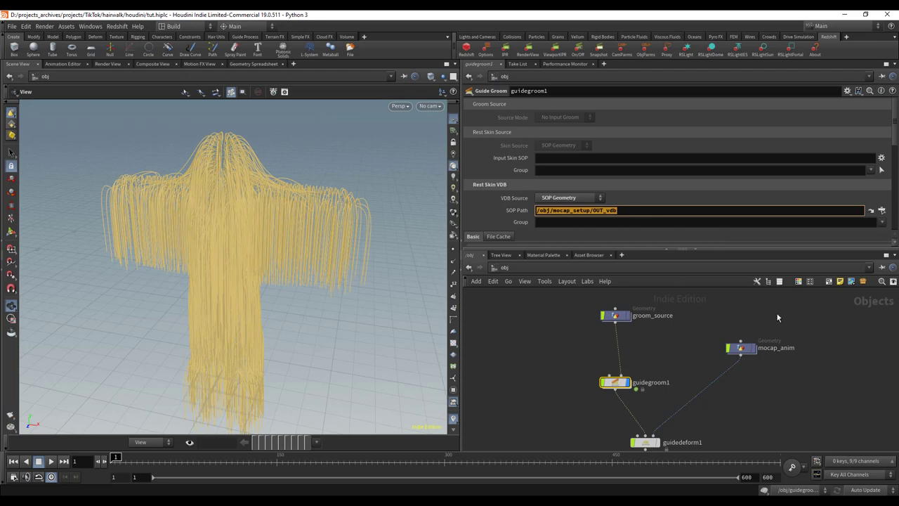
Step: Review guidegroom1's Rest Skin VDB SOP Path alongside the mocap_setup node, and its Guide Creation settings
scroll(780, 321, down, 4)
middle_drag(795, 366, 732, 385)
scroll(736, 373, up, 3)
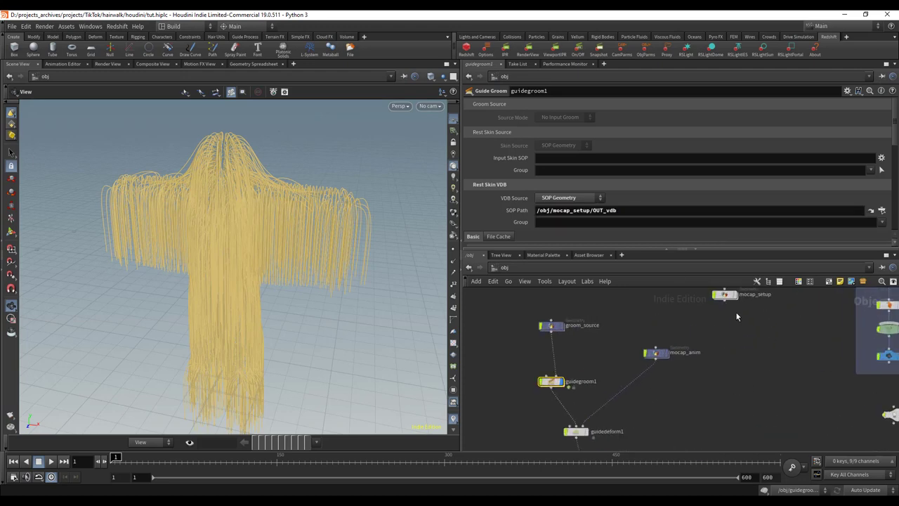
click(621, 215)
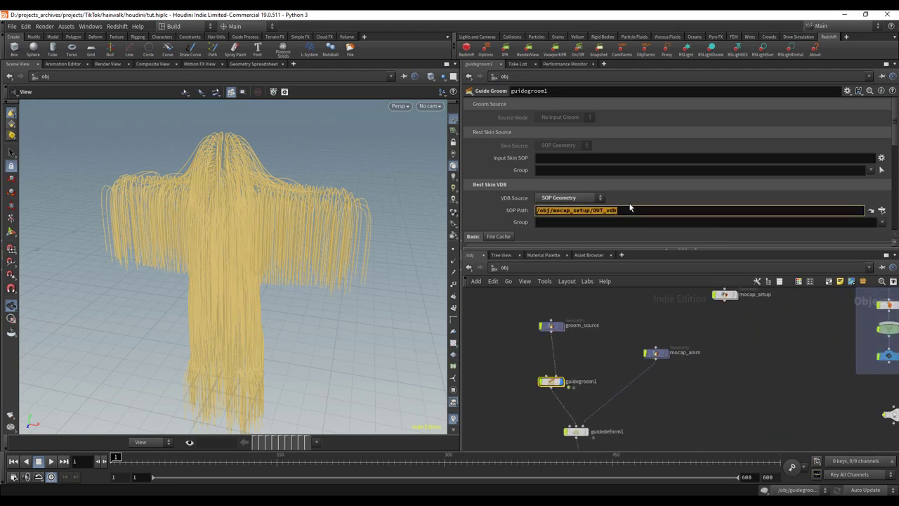
drag(896, 140, 896, 153)
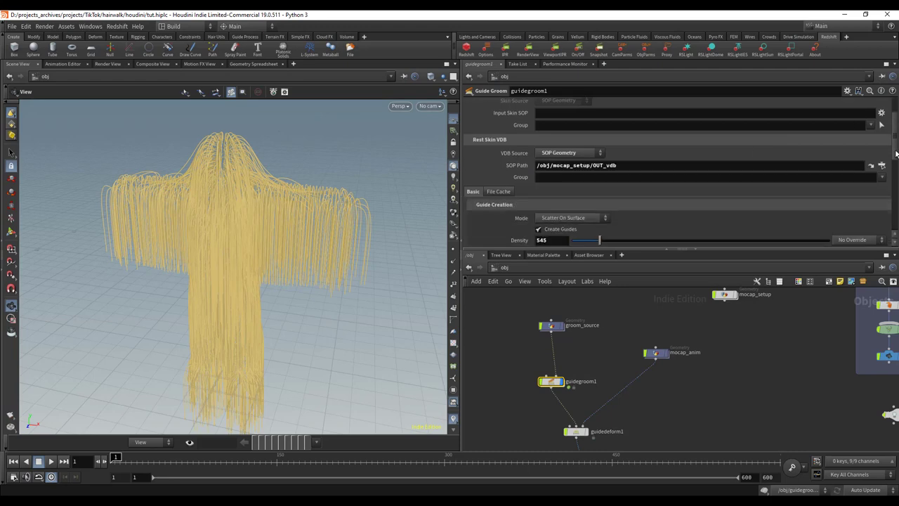
scroll(702, 203, down, 2)
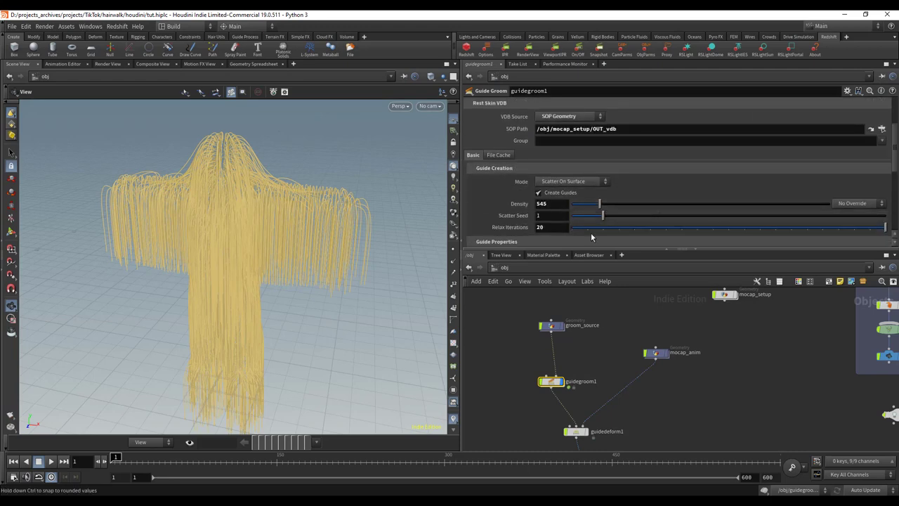
Step: Connect the GUIDES output directly to the GUIDES input inside guidegroom1's groom network and return to the object level
double_click(551, 381)
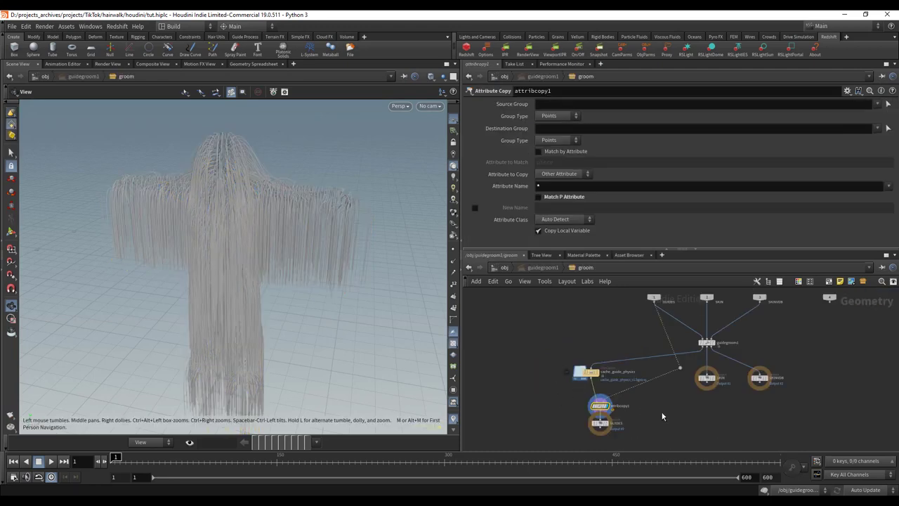
drag(599, 423, 654, 304)
click(504, 269)
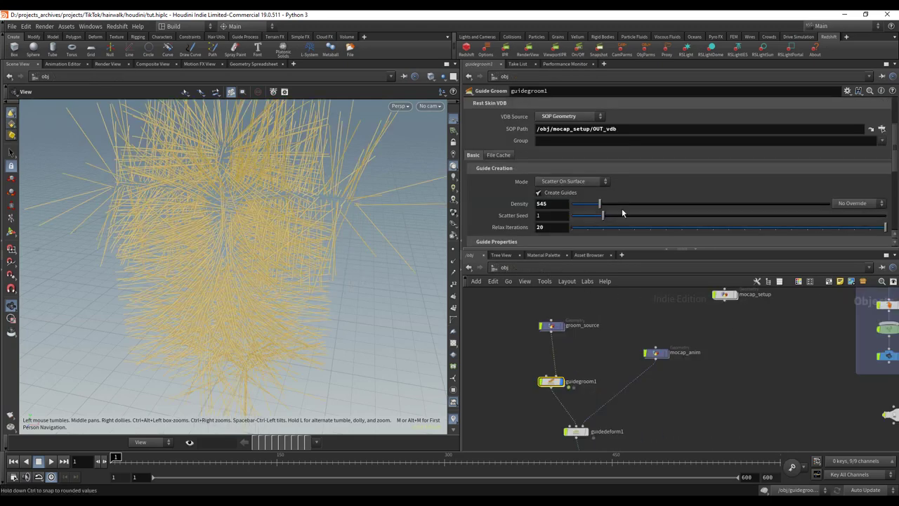
Step: Try other Density and Scatter Seed values for guidegroom1, undo them, and enlarge the parameter area to show Guide Properties
drag(597, 198, 886, 226)
key(ctrl+z)
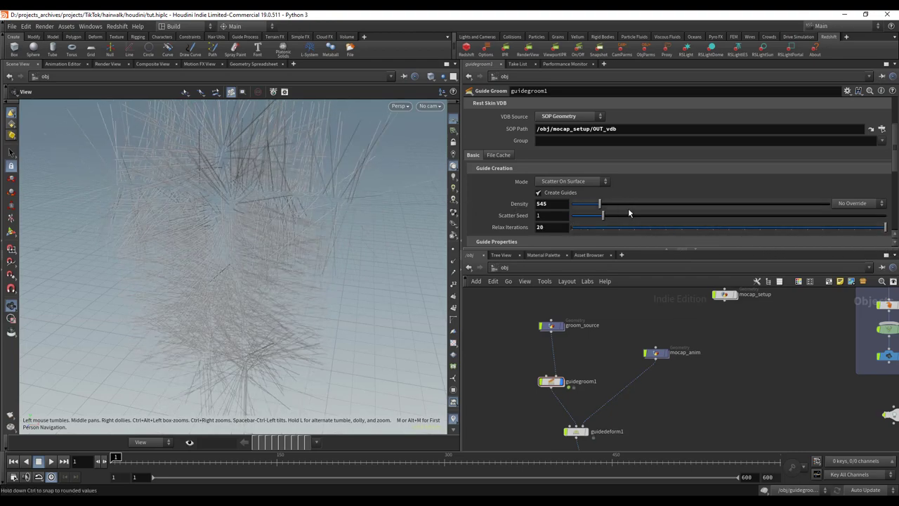
scroll(628, 208, down, 1)
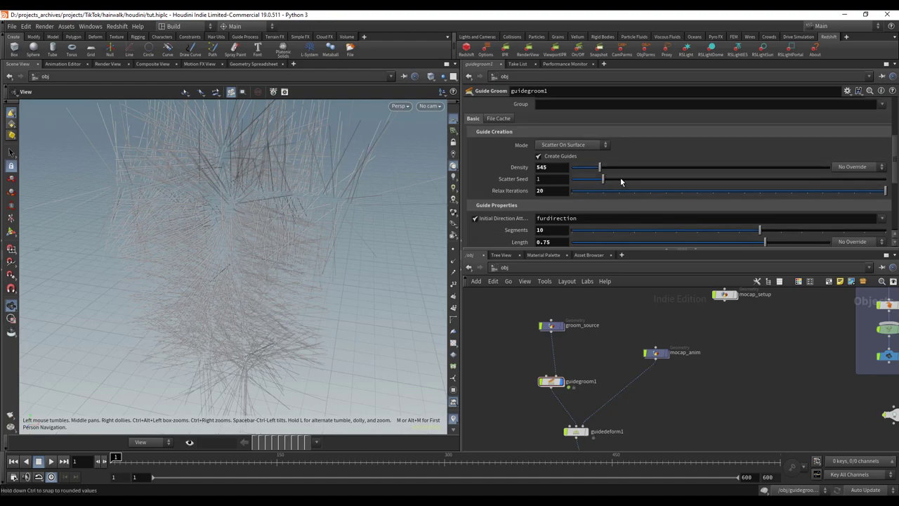
drag(621, 181, 718, 183)
key(ctrl+z)
drag(601, 251, 703, 282)
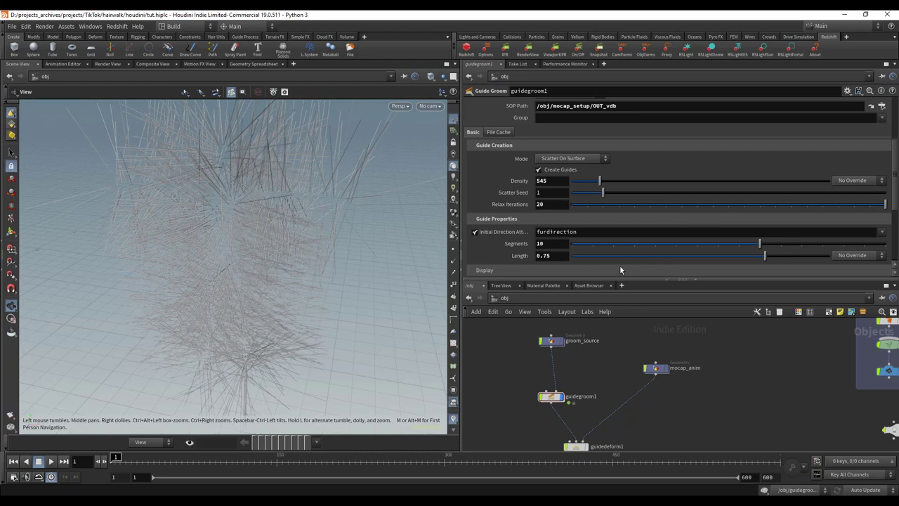
Step: Open the groom network inside guidegroom1 and examine the parameters of its inner guidegroom1 node
scroll(603, 424, up, 3)
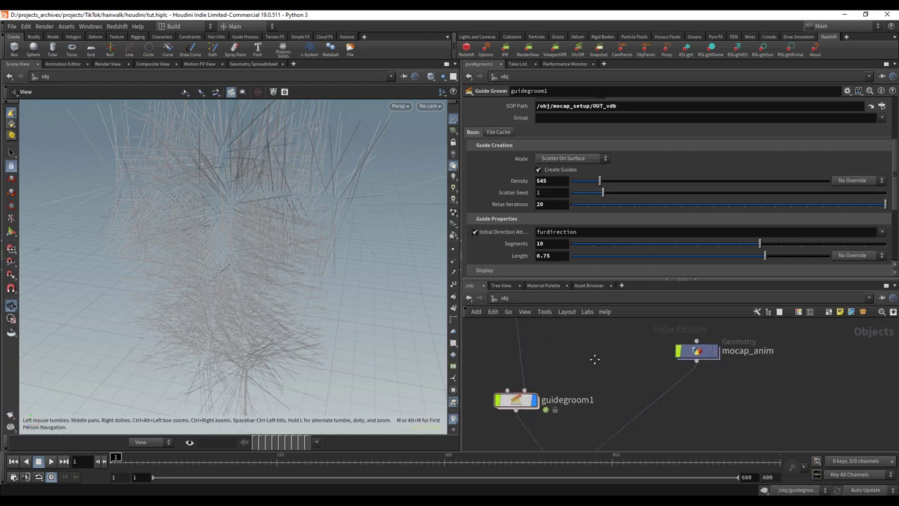
double_click(531, 377)
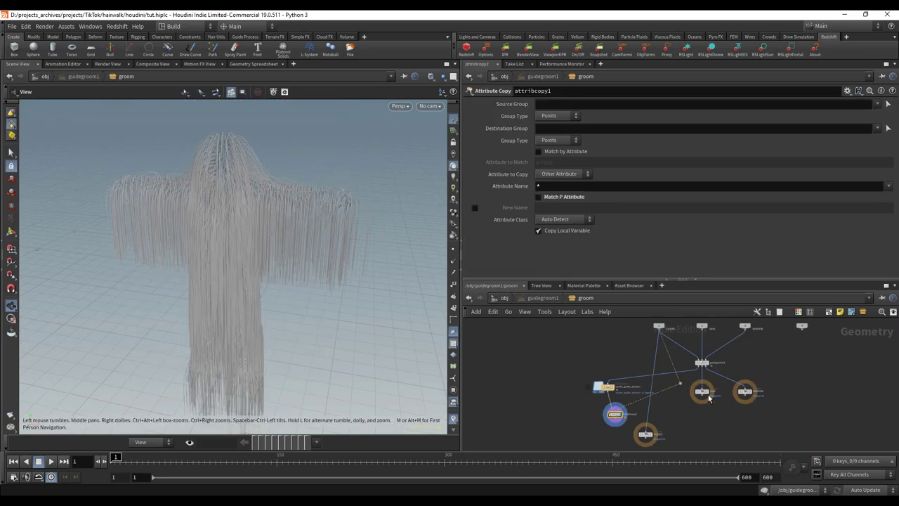
scroll(748, 379, down, 2)
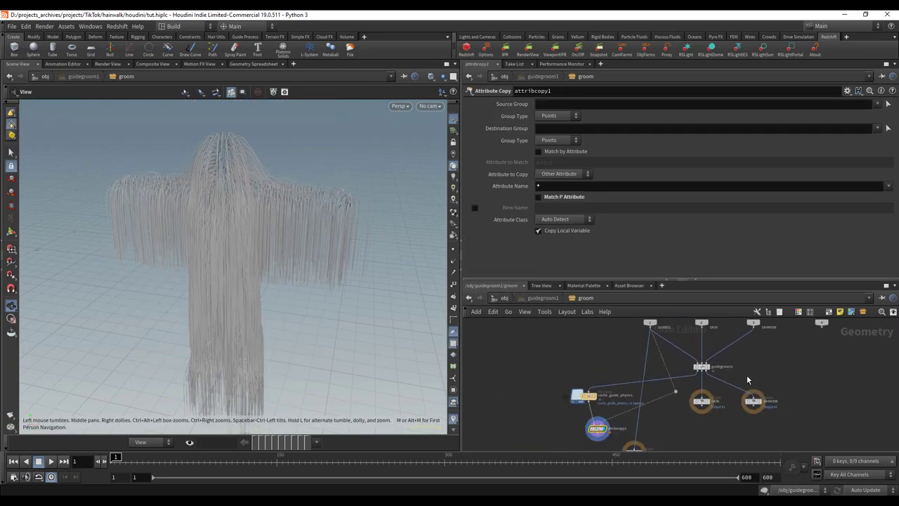
scroll(746, 370, up, 2)
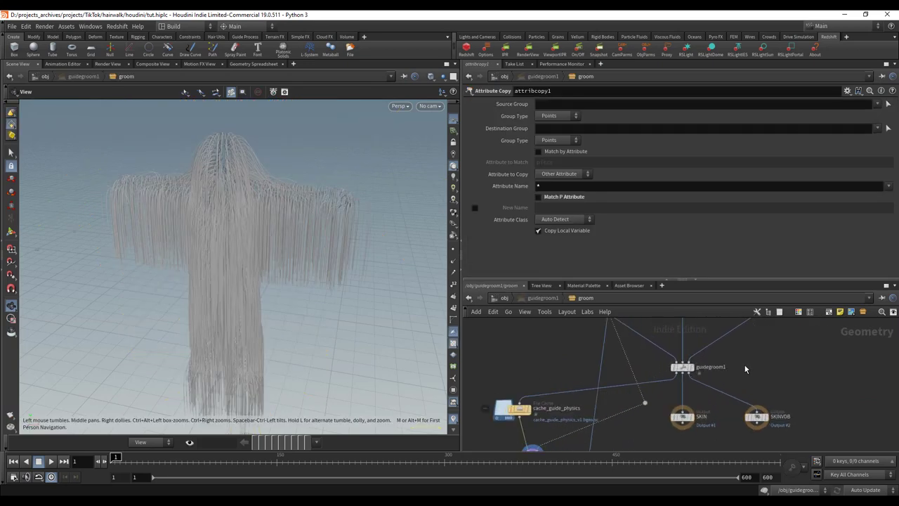
click(694, 369)
drag(283, 251, 259, 253)
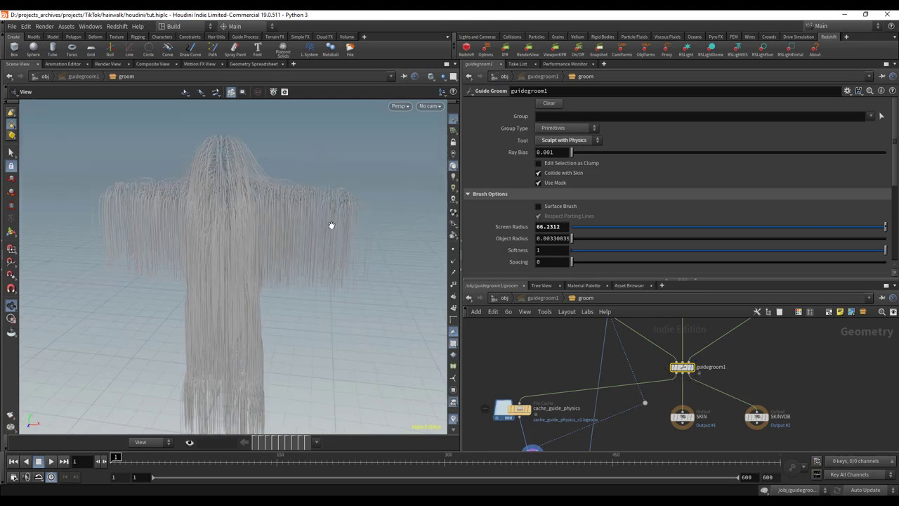
Step: Add a Guide Groom node to the groom network and set its Tool to Sculpt with Physics
drag(592, 279, 590, 230)
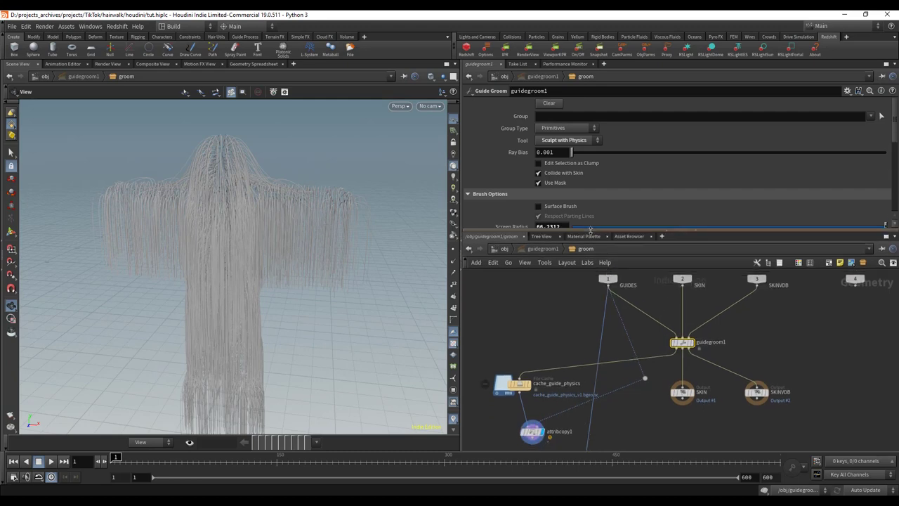
scroll(764, 370, down, 2)
middle_drag(765, 370, 772, 360)
key(Tab)
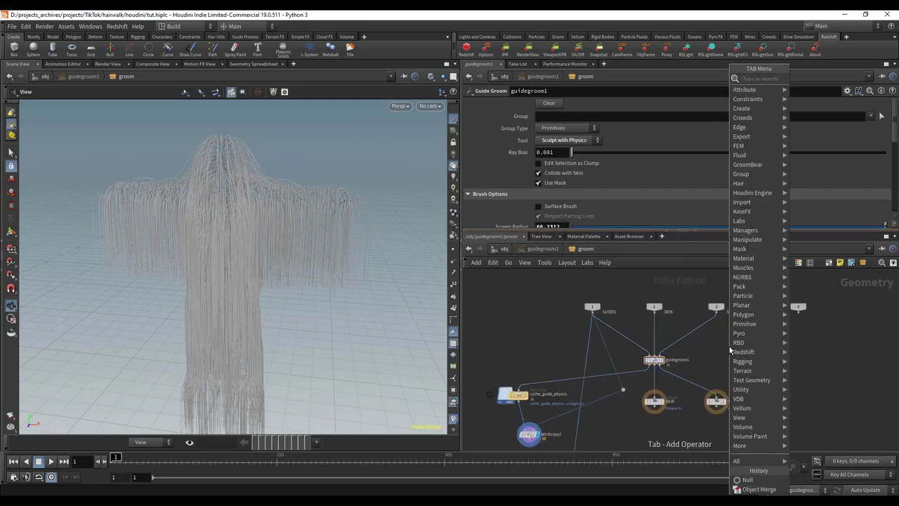
text(guide)
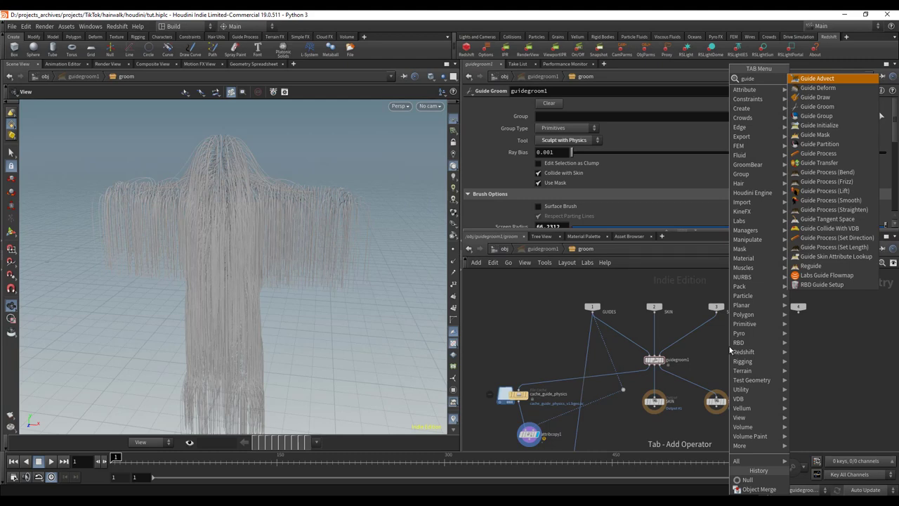
text(gro)
key(Return)
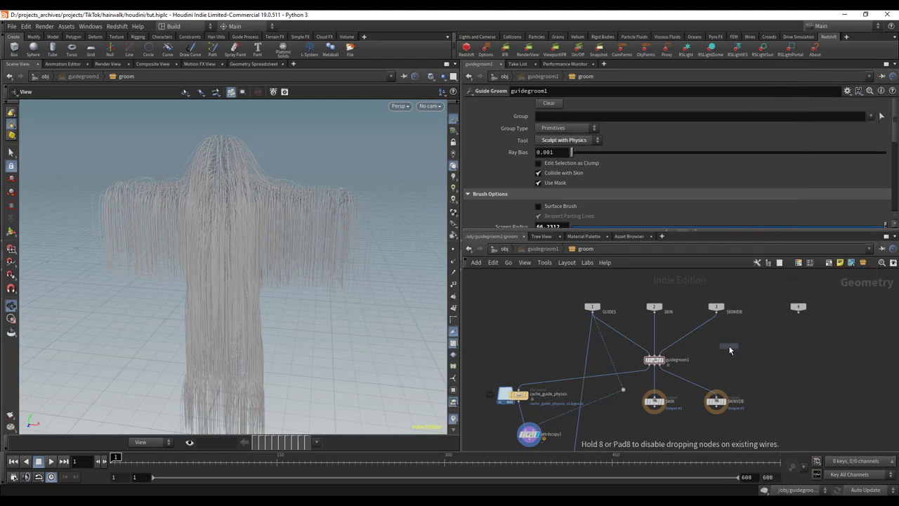
click(730, 349)
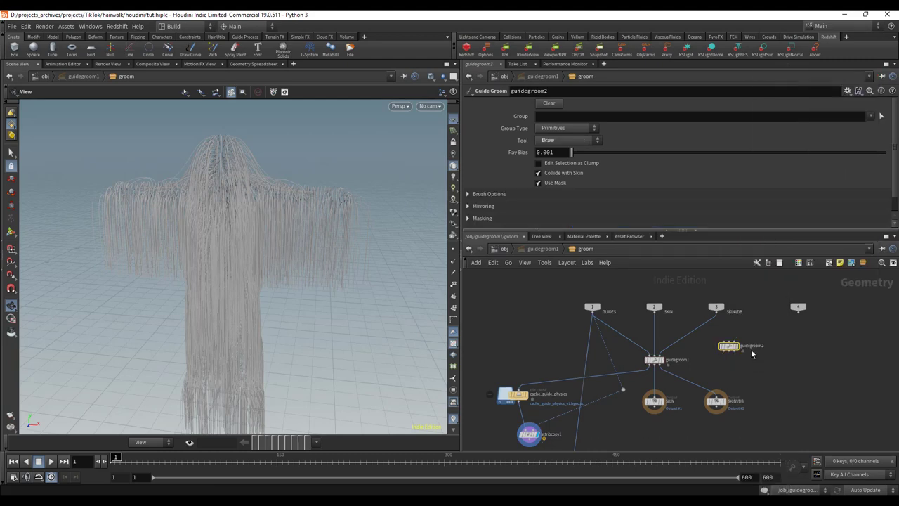
click(586, 143)
click(563, 206)
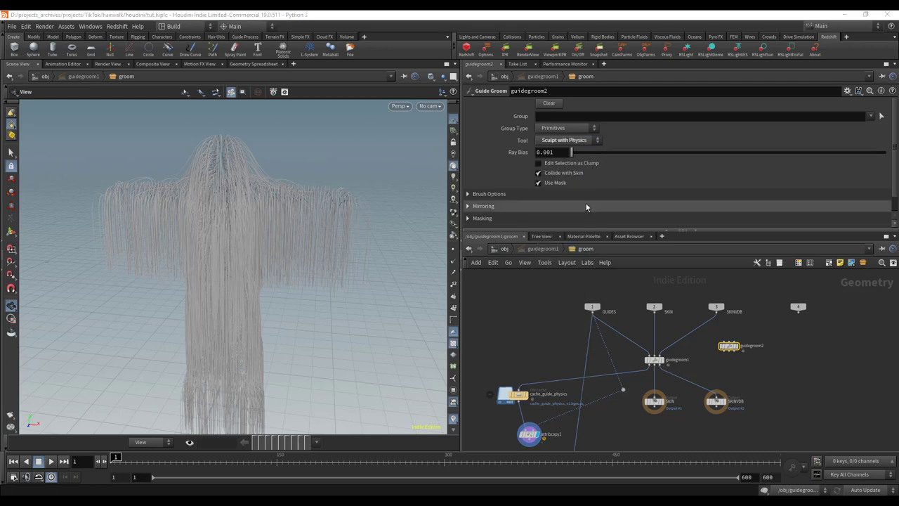
Step: Insert guidegroom2 between the GUIDES, SKIN and SKINVDB inputs and guidegroom1, and display it
scroll(725, 353, up, 1)
drag(725, 354, 639, 342)
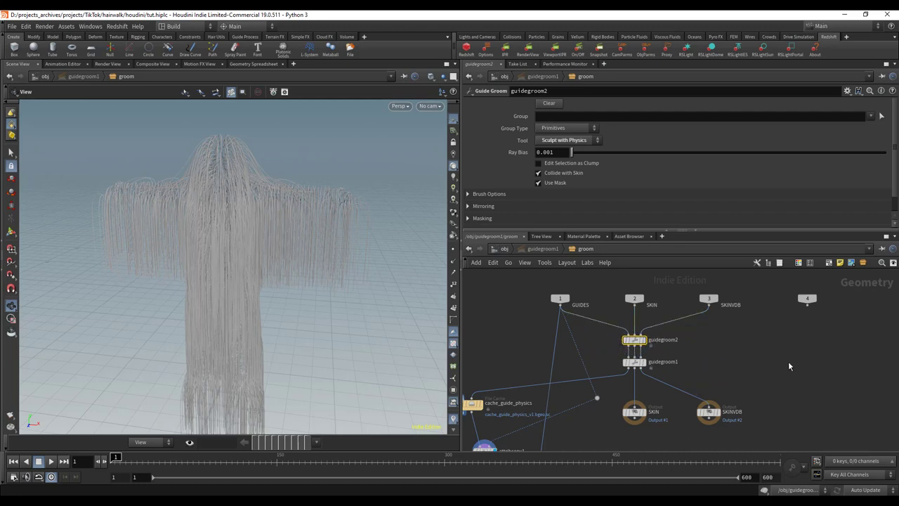
click(645, 340)
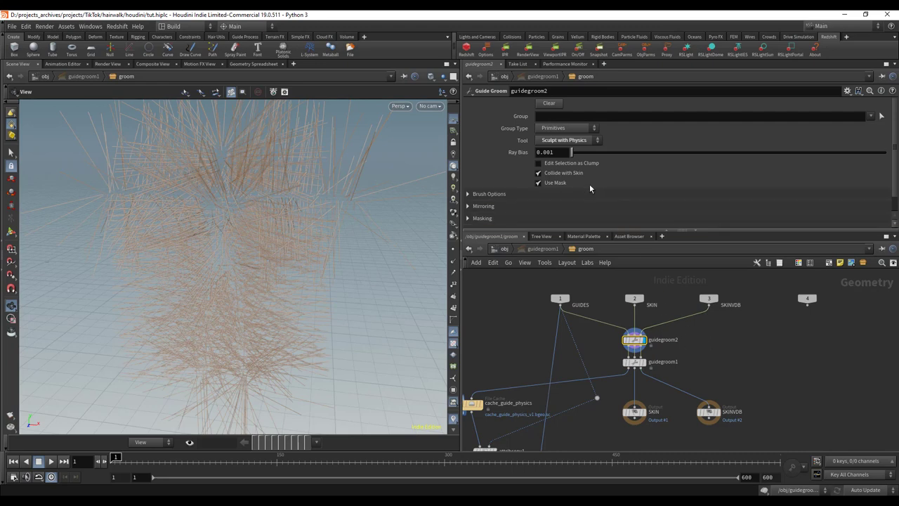
Step: Expand guidegroom2's Brush Options and activate its Sculpt with Physics brush in the viewport
scroll(562, 185, down, 1)
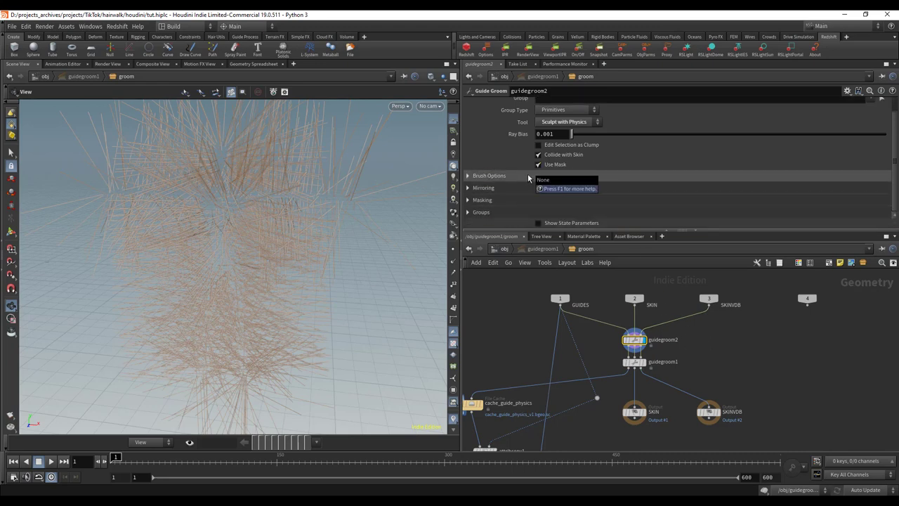
click(531, 176)
scroll(639, 183, down, 6)
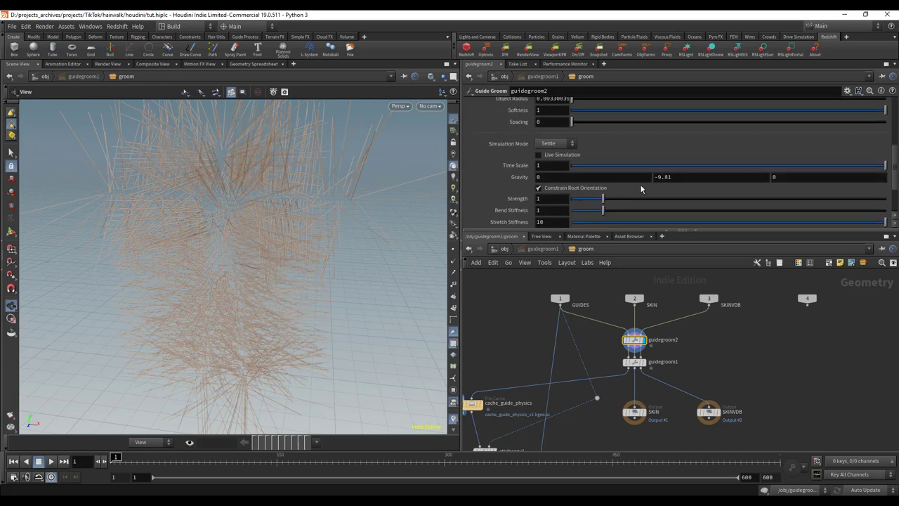
click(11, 234)
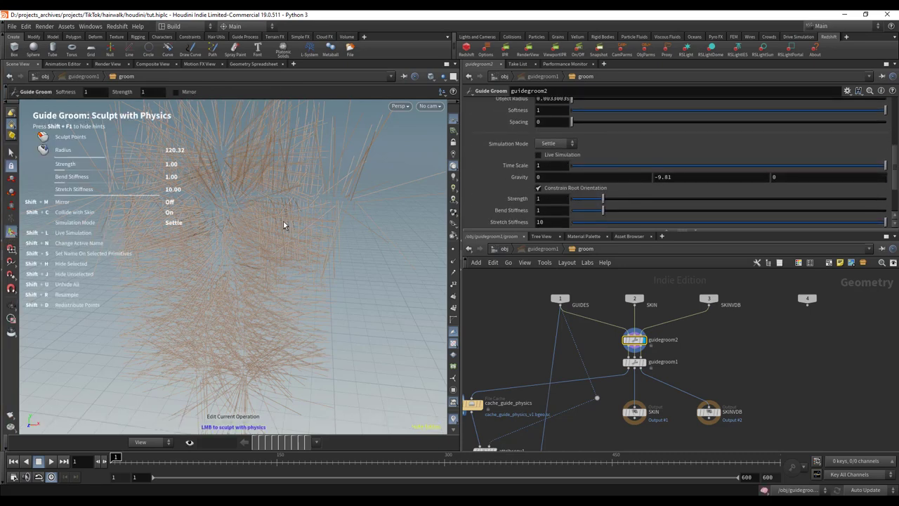
scroll(336, 188, down, 2)
alt+right_drag(336, 188, 223, 223)
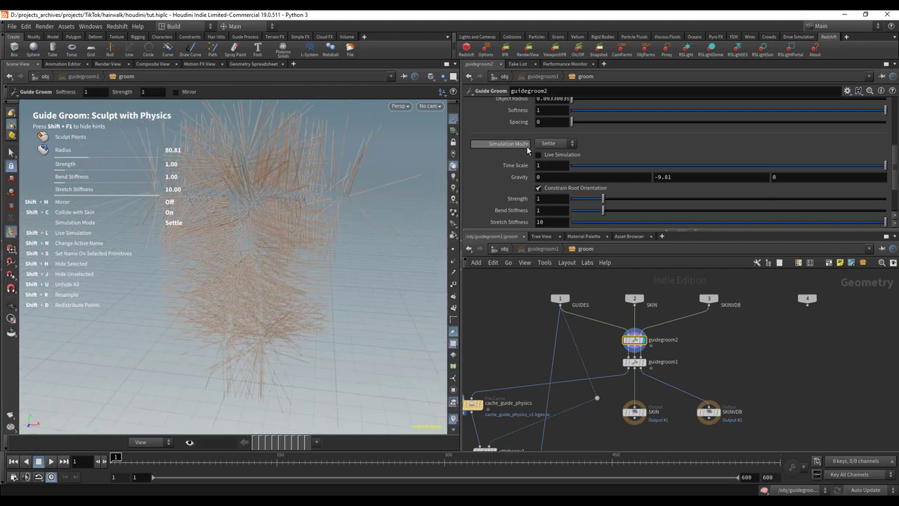
Step: Keep guidegroom2's Simulation Mode at Settle and enable Live Simulation so the guides fall under gravity
click(555, 144)
click(567, 144)
click(541, 154)
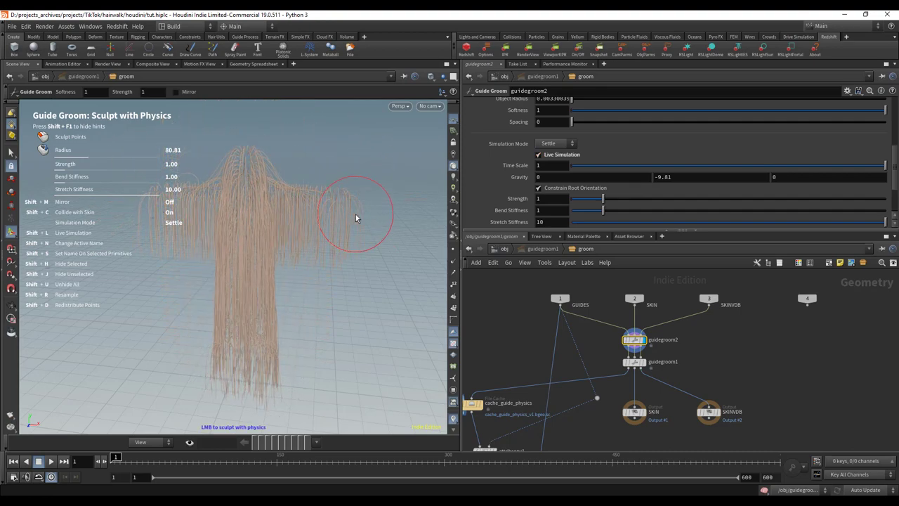
Step: Enlarge the physics brush radius to about 198 and sculpt the guides hanging from the arm
alt+drag(281, 236, 457, 246)
alt+drag(332, 248, 333, 236)
alt+right_drag(333, 237, 337, 193)
mouse_move(337, 192)
alt+mouse_down()
mouse_move(251, 203)
mouse_move(296, 198)
alt+mouse_up()
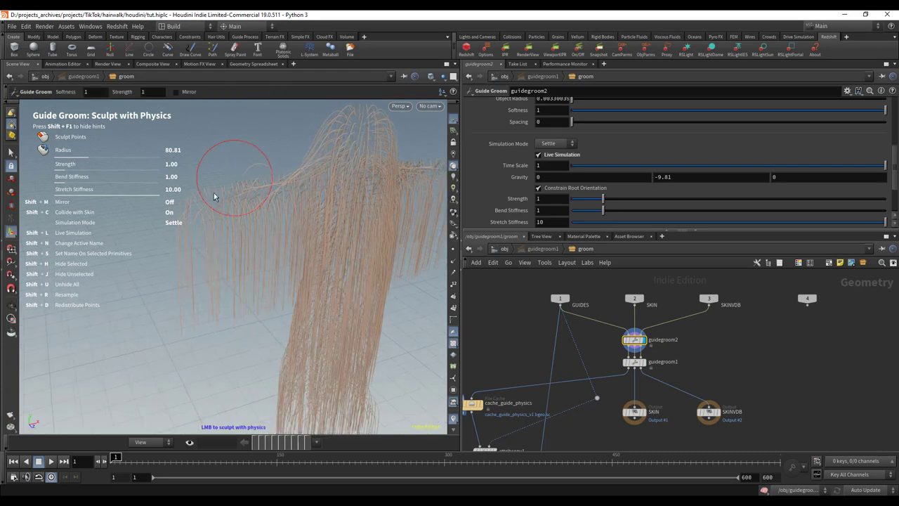
scroll(263, 192, up, 5)
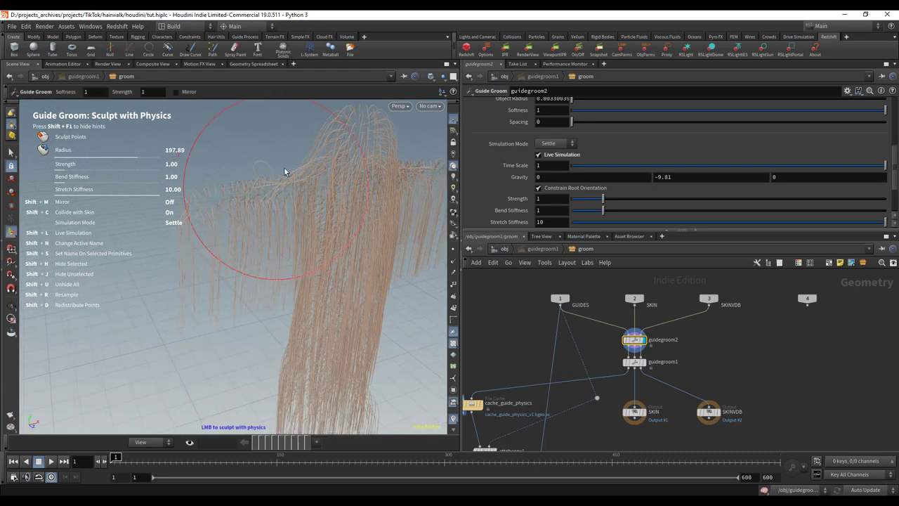
mouse_move(143, 258)
mouse_down()
mouse_move(215, 253)
mouse_move(295, 211)
mouse_move(313, 170)
mouse_move(269, 259)
mouse_up()
mouse_move(329, 205)
alt+mouse_down()
mouse_move(262, 215)
mouse_move(307, 221)
mouse_move(298, 197)
alt+mouse_up()
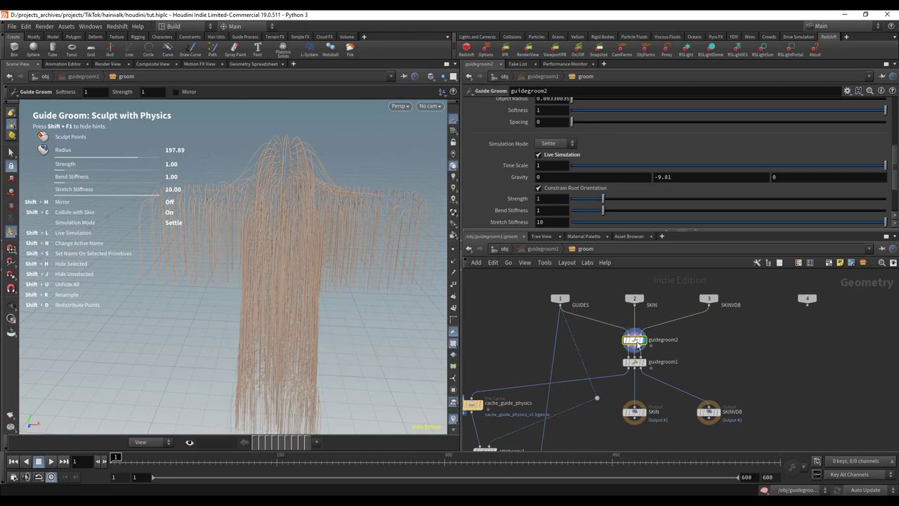
Step: Delete guidegroom2 and restore the chain from cache_guide_physics through attribcopy1 to the GUIDES output, displaying the cache
key(Delete)
drag(634, 361, 632, 346)
scroll(698, 365, down, 1)
middle_drag(699, 368, 708, 333)
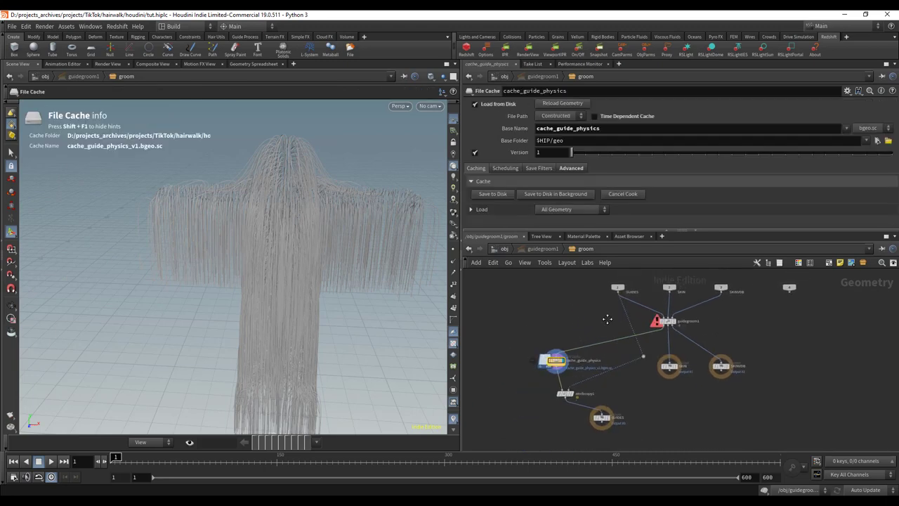
Step: Examine attribcopy1's settings and its connections to cache_guide_physics and the GUIDES input
scroll(577, 397, up, 2)
click(565, 384)
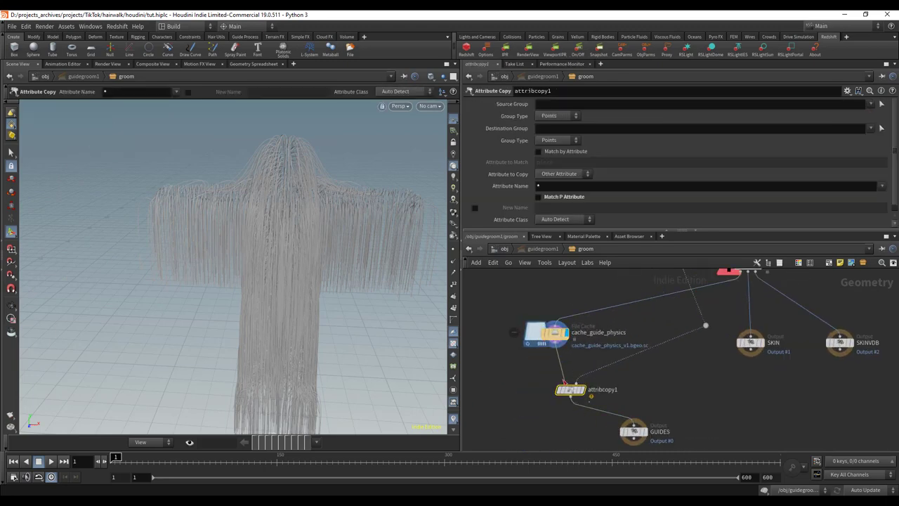
scroll(661, 402, down, 3)
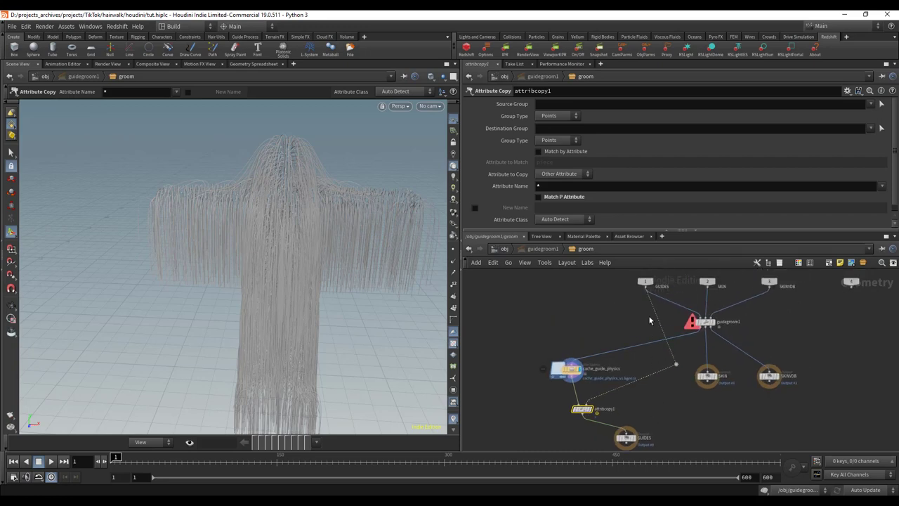
middle_drag(610, 297, 591, 316)
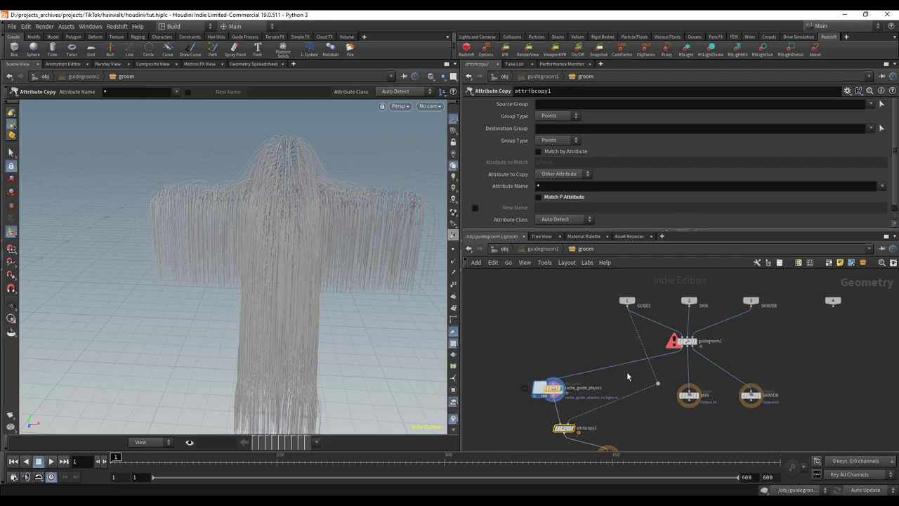
middle_drag(634, 385, 637, 378)
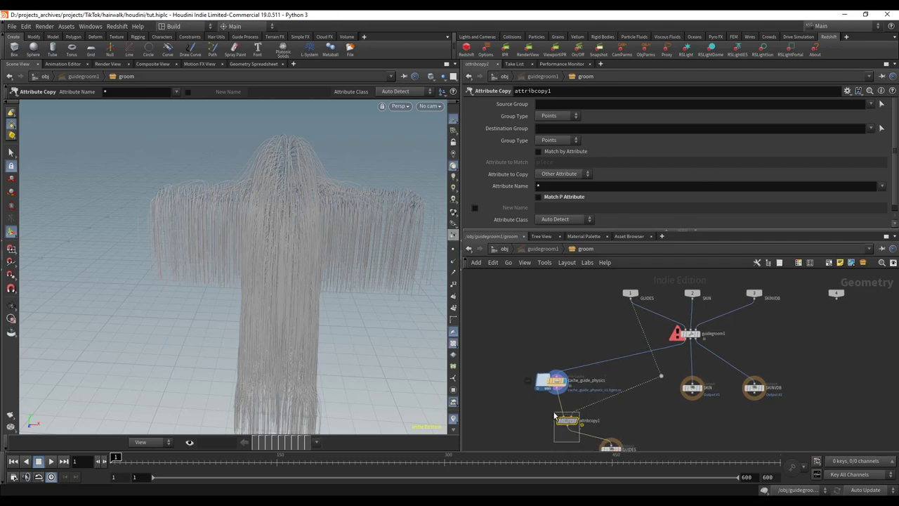
Step: Inspect the attribute information of the GUIDES input and compare it with cache_guide_physics
mouse_move(692, 335)
mouse_move(696, 337)
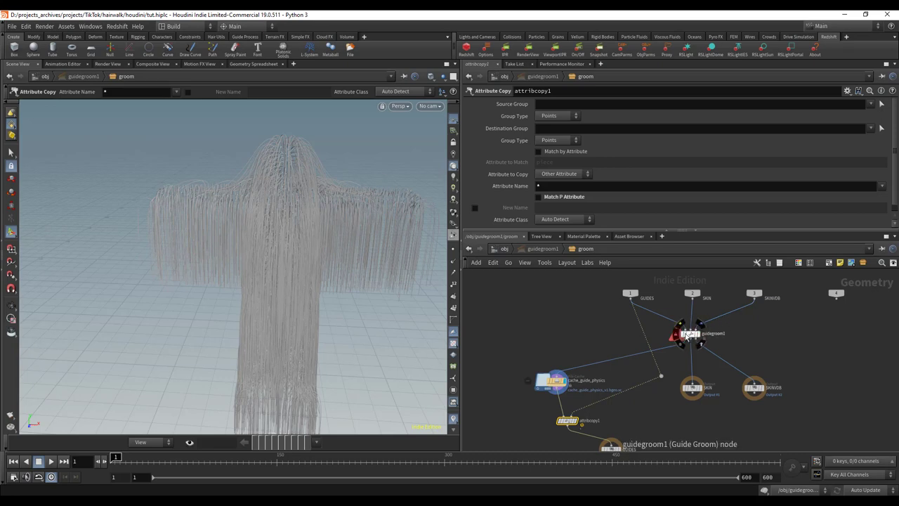
middle_click(629, 296)
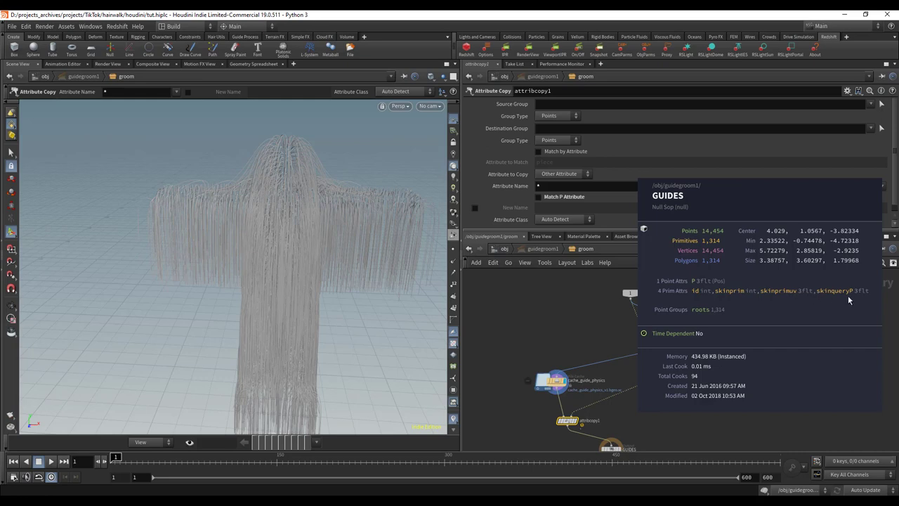
middle_click(557, 383)
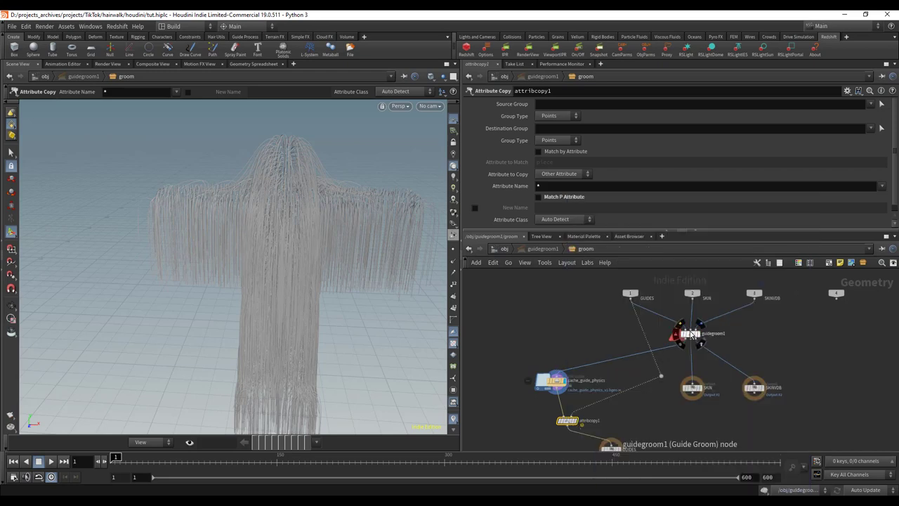
Step: Place the GUIDES output directly below attribcopy1 and inspect the attributes attribcopy1 carries
middle_drag(643, 431, 647, 387)
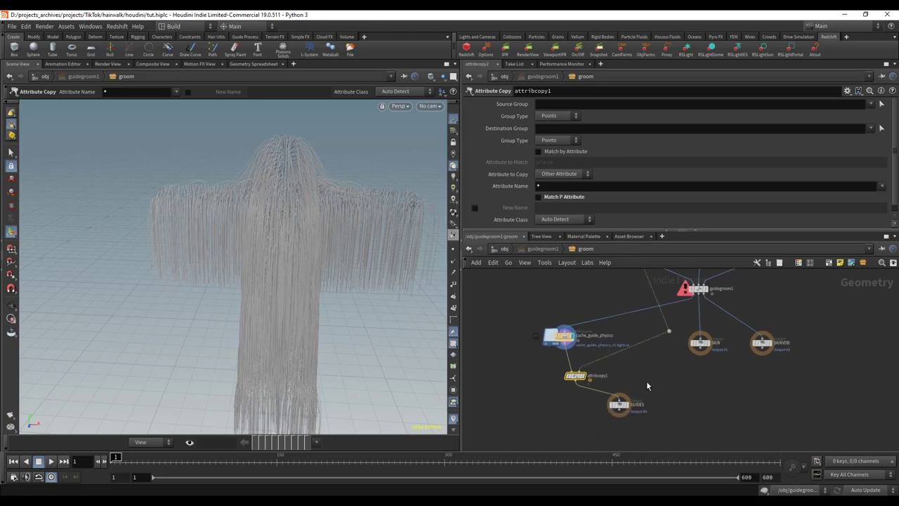
drag(617, 410, 577, 412)
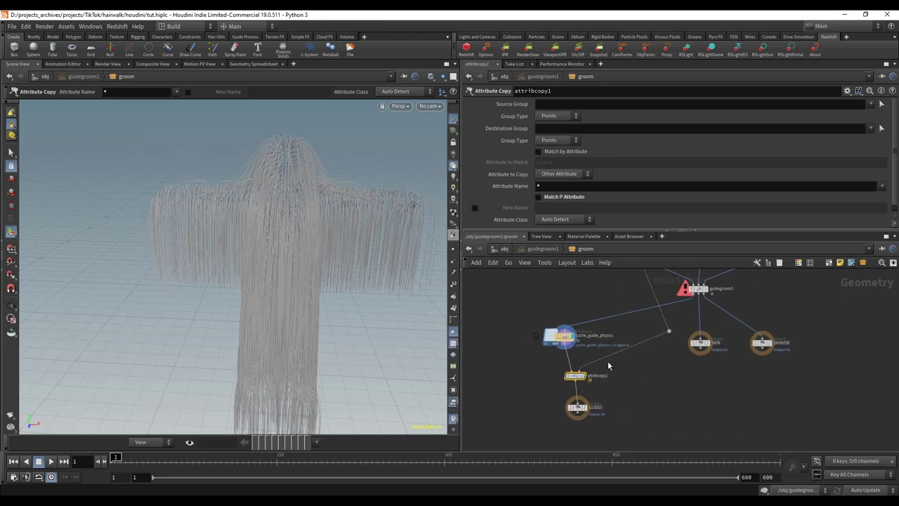
scroll(858, 182, down, 1)
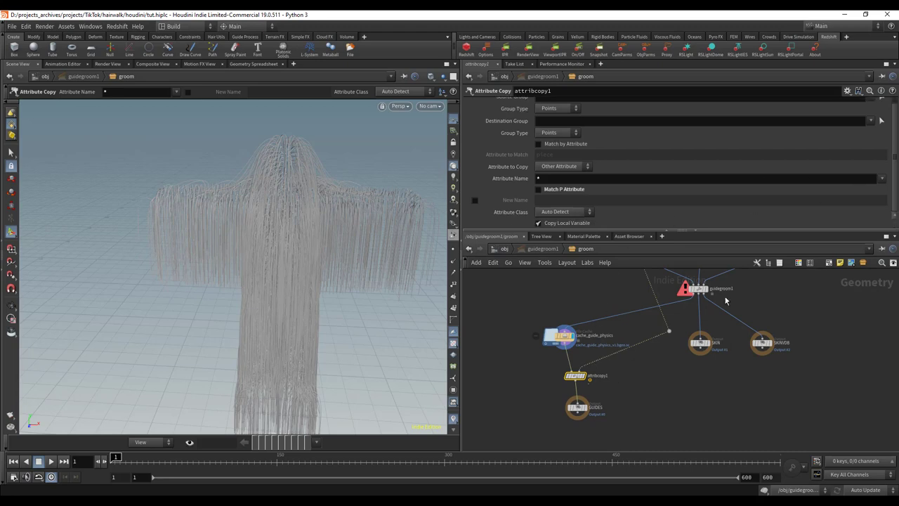
middle_drag(619, 316, 618, 357)
drag(673, 271, 610, 306)
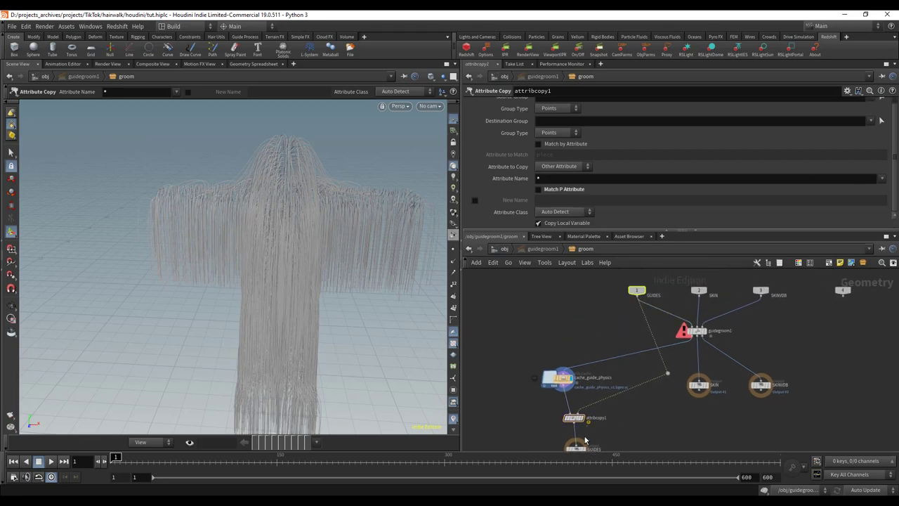
middle_click(580, 425)
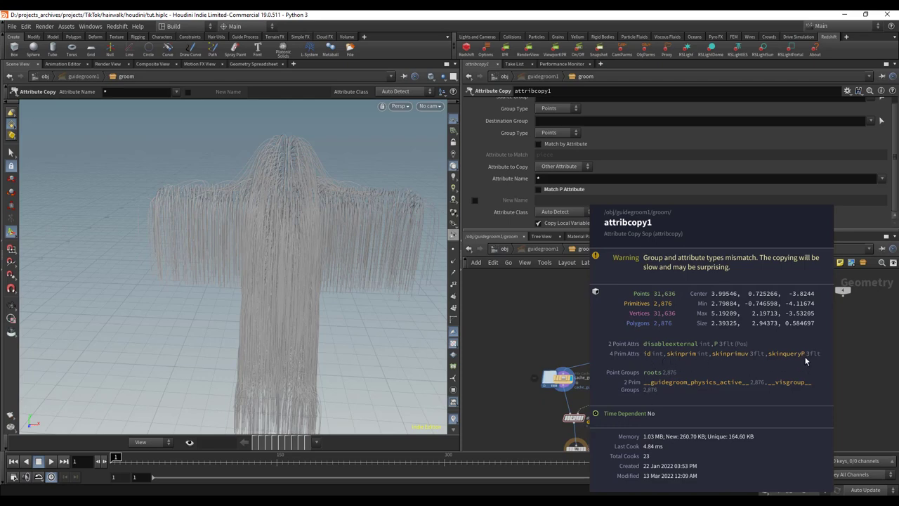
Step: Display the GUIDES output and move the timeline to frame 150 to check the resulting guides
scroll(818, 337, down, 1)
middle_drag(684, 447, 724, 415)
scroll(723, 415, up, 2)
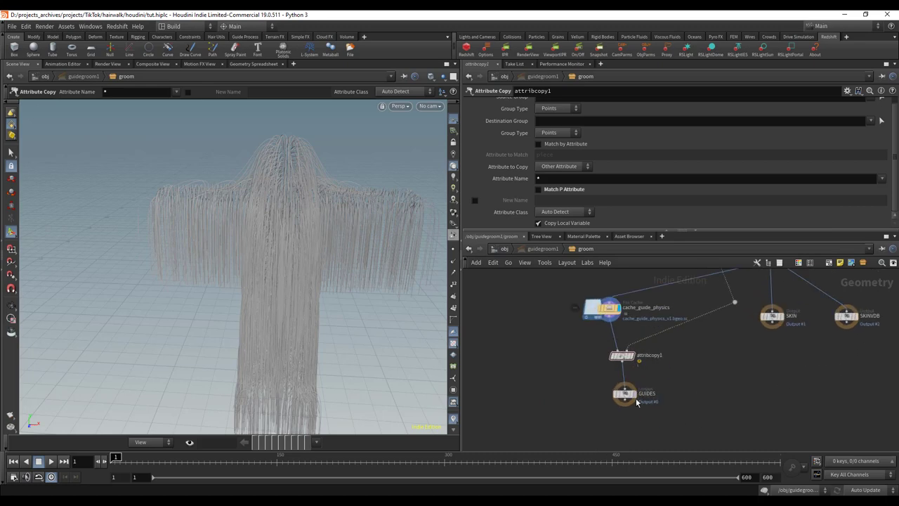
click(637, 396)
drag(158, 459, 277, 458)
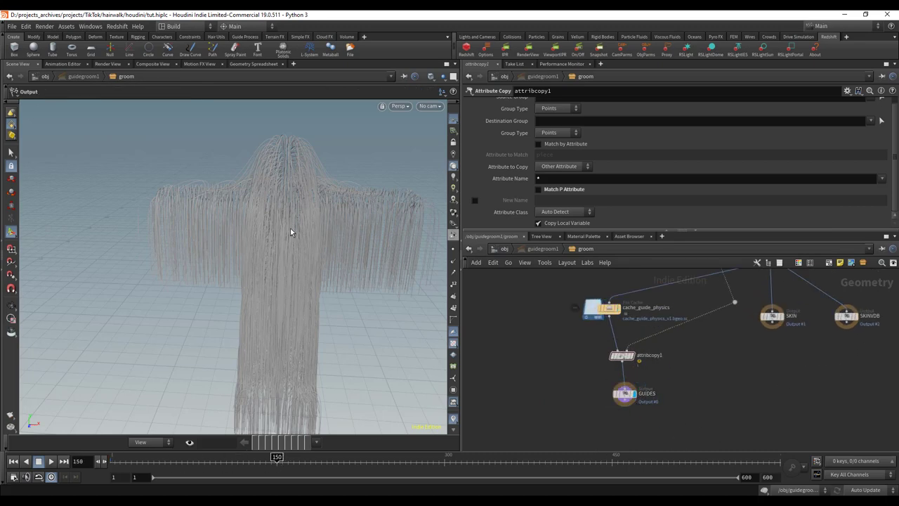
scroll(332, 245, down, 5)
alt+drag(353, 234, 340, 245)
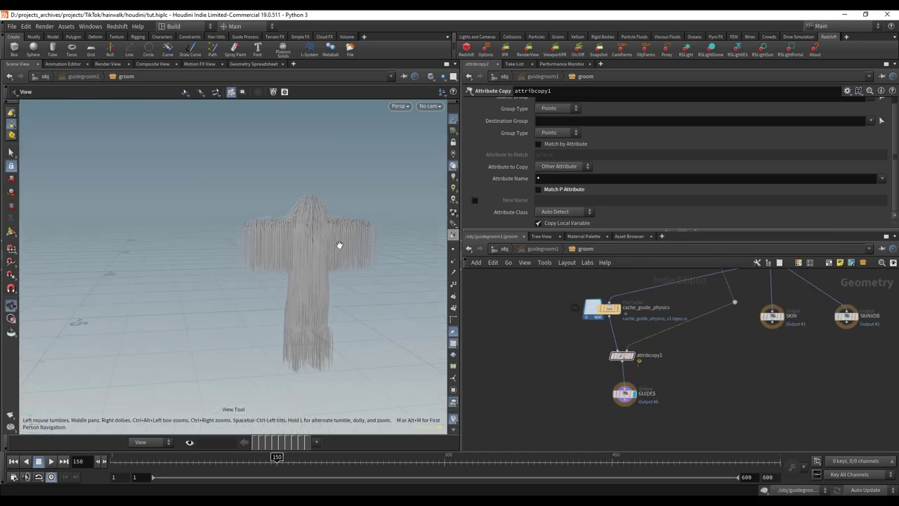
scroll(322, 260, up, 3)
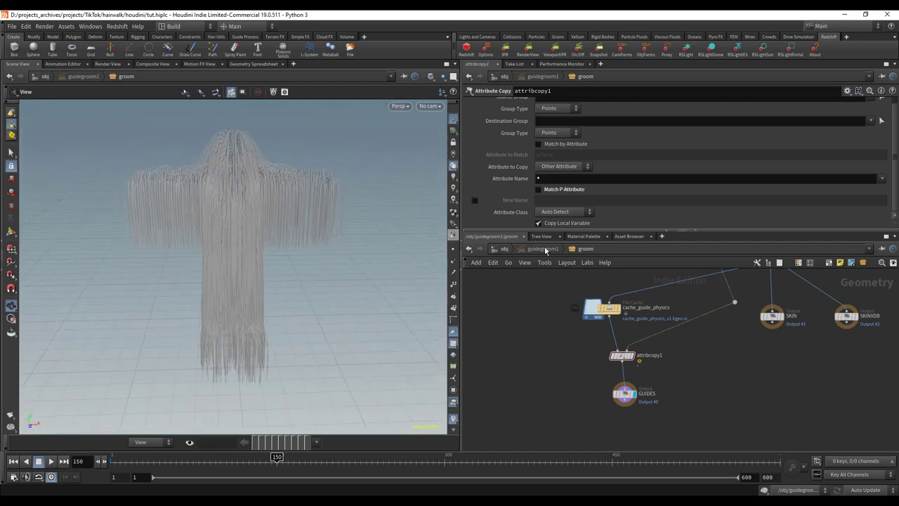
Step: Return to the object level, review guidedeform1's deformation settings, and scrub the timeline to frame 256
click(504, 249)
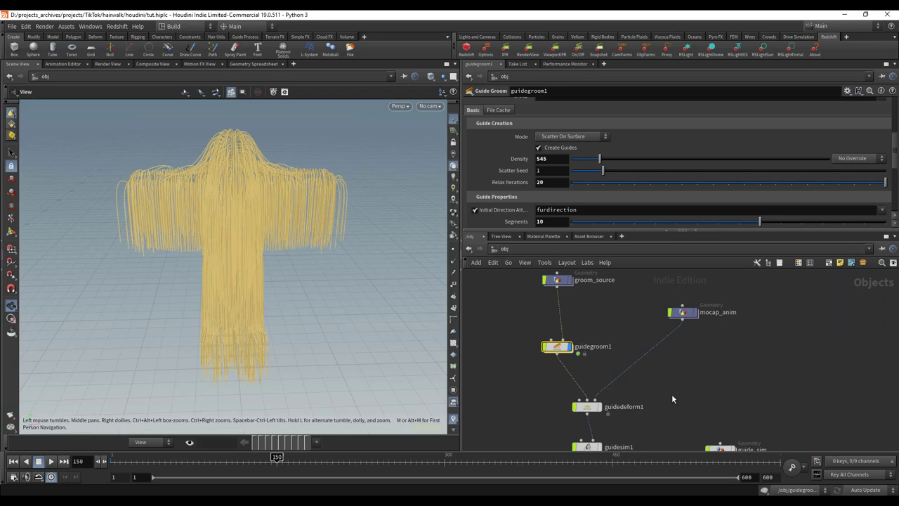
click(624, 406)
scroll(657, 140, up, 5)
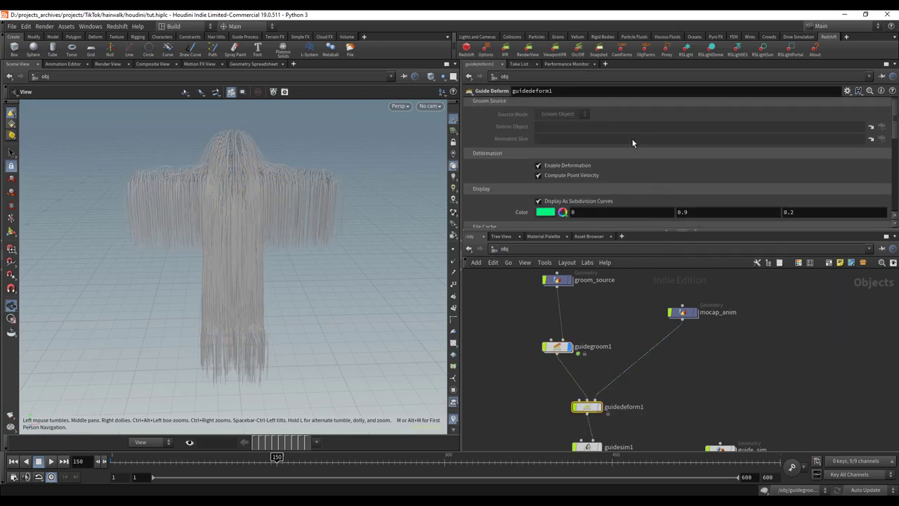
drag(212, 464, 396, 458)
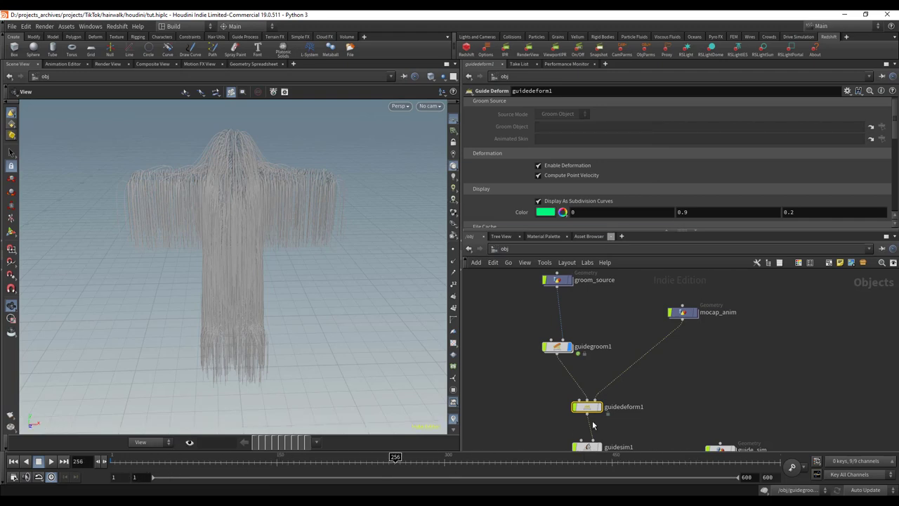
Step: Display guidedeform1 with guidegroom1's display turned off, select guidedeform1, and scrub the timeline back to frame 1
mouse_move(584, 410)
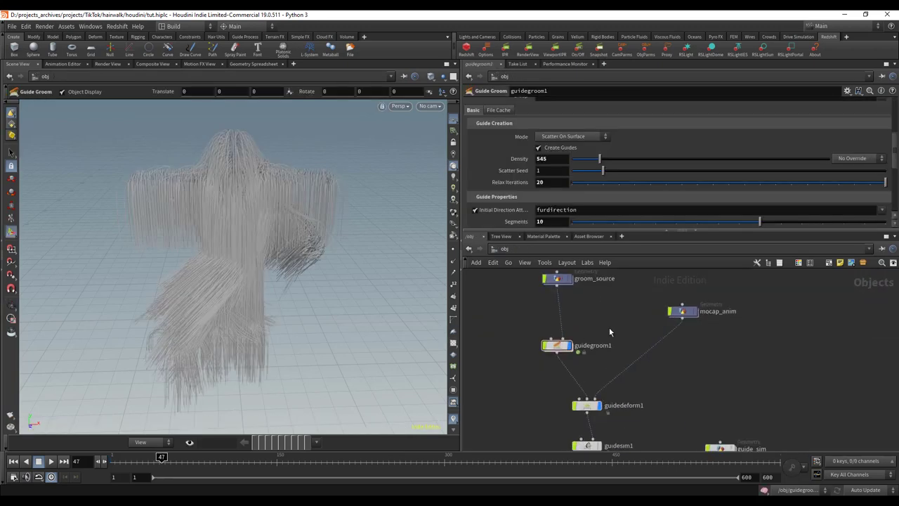
middle_drag(607, 348, 621, 328)
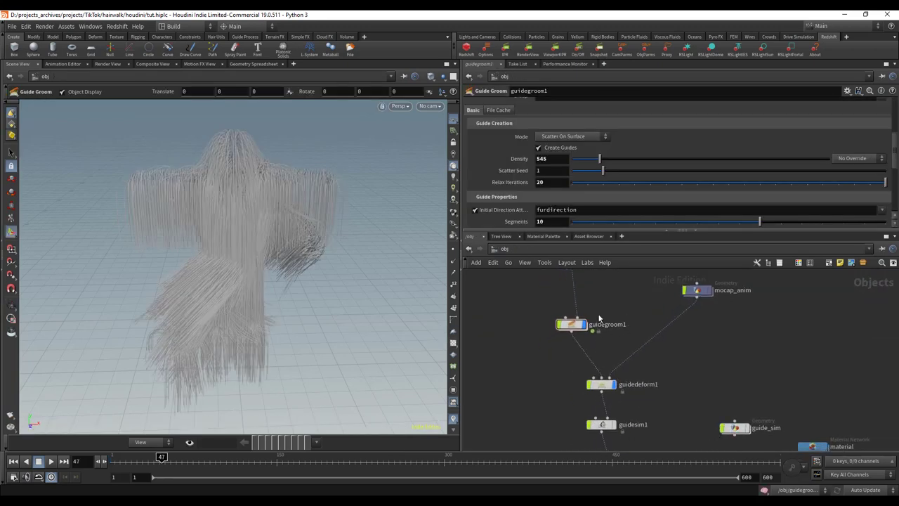
click(583, 325)
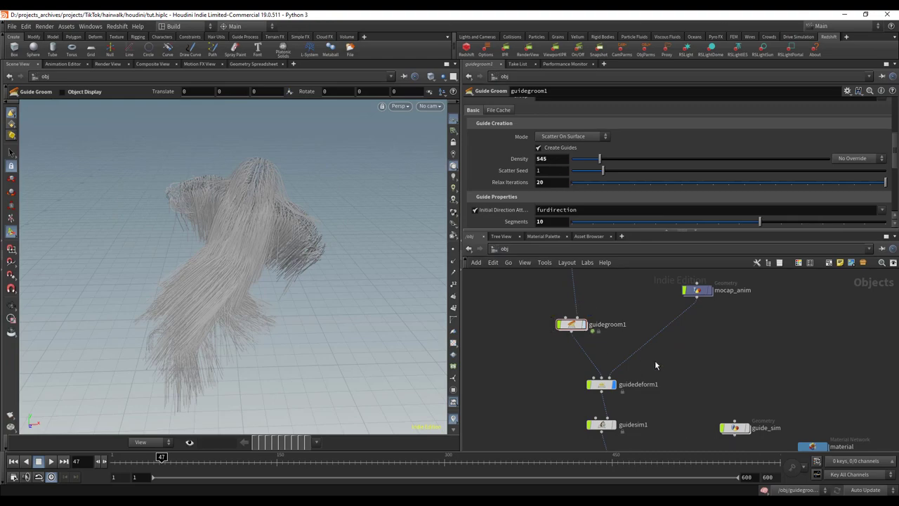
drag(660, 367, 581, 397)
drag(163, 463, 72, 444)
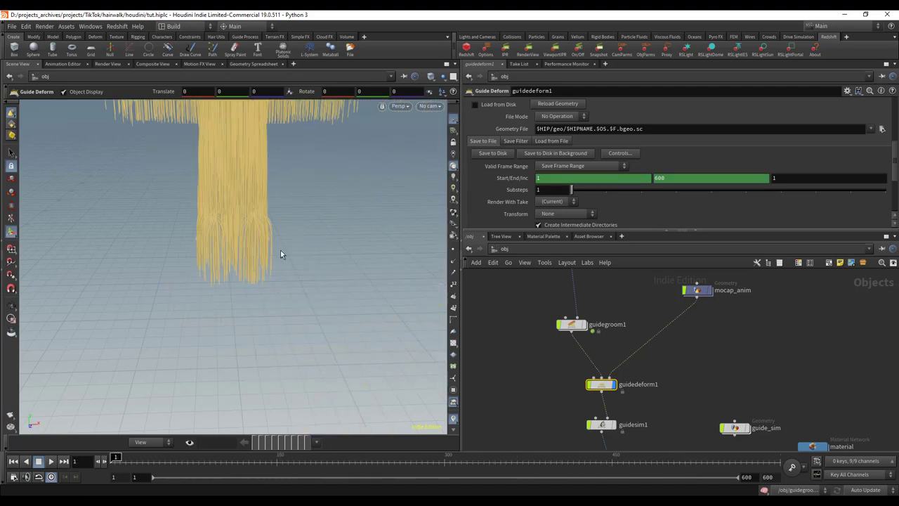
alt+middle_drag(305, 161, 295, 253)
scroll(295, 253, down, 3)
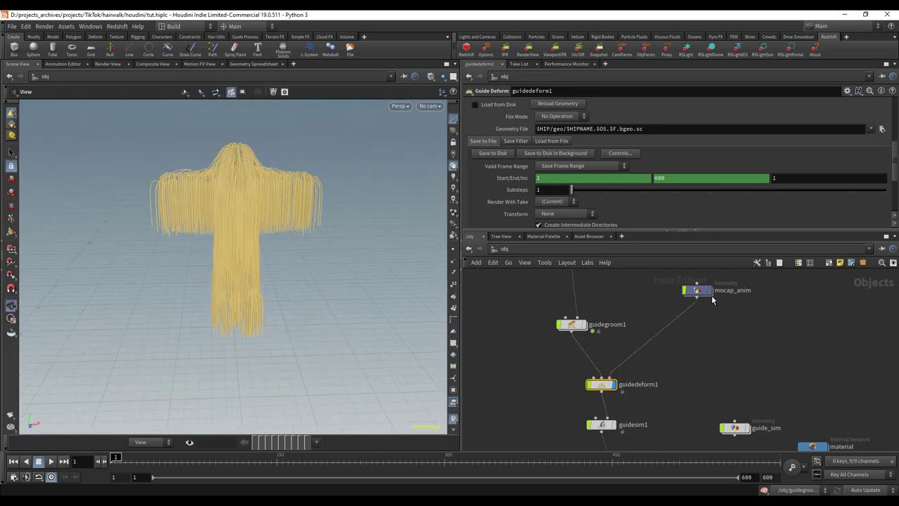
Step: Go inside mocap_anim and display object_merge1 to check the animated character's pose around frame 1
double_click(694, 290)
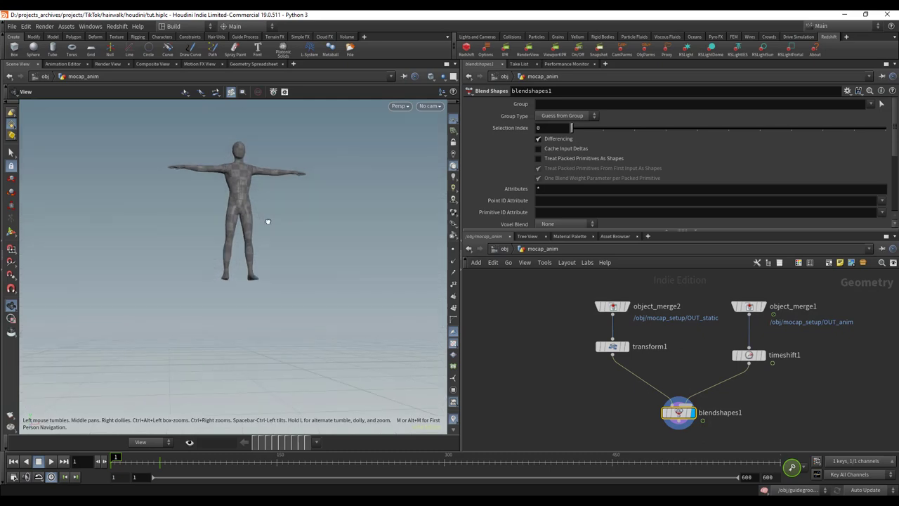
click(761, 306)
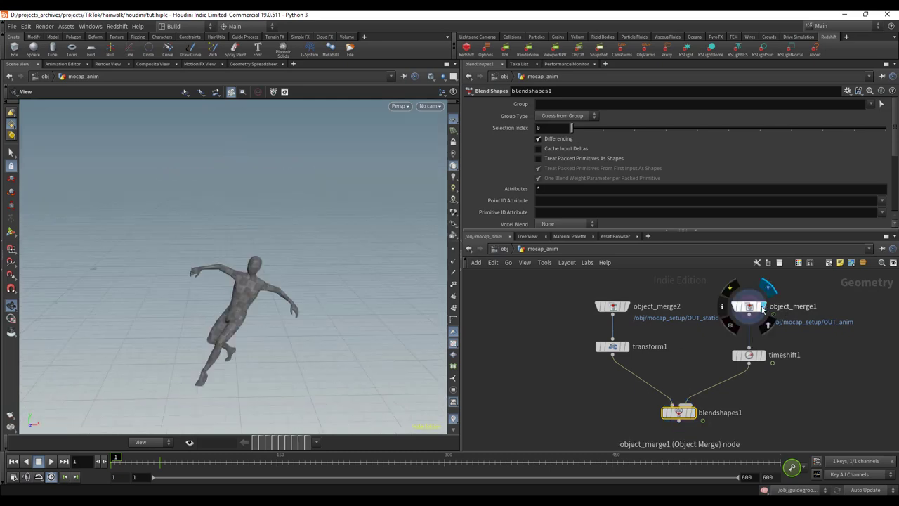
drag(219, 313, 279, 315)
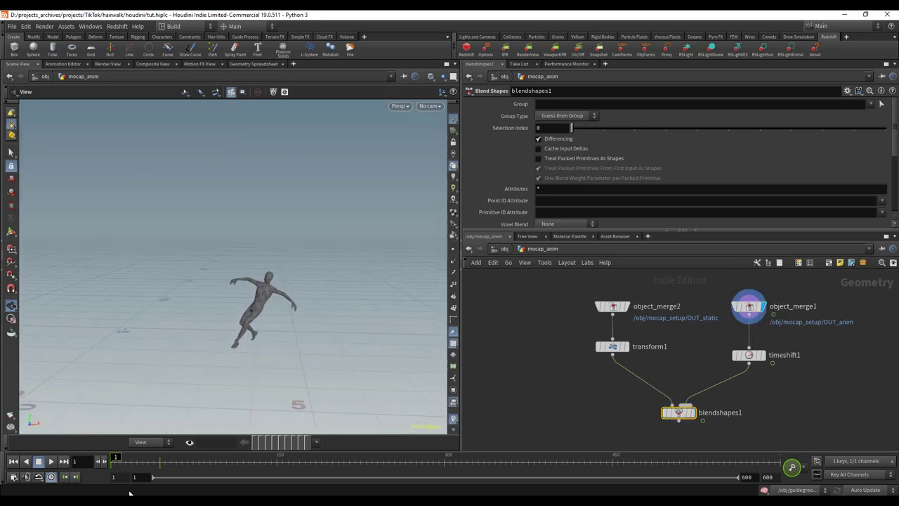
drag(147, 463, 56, 455)
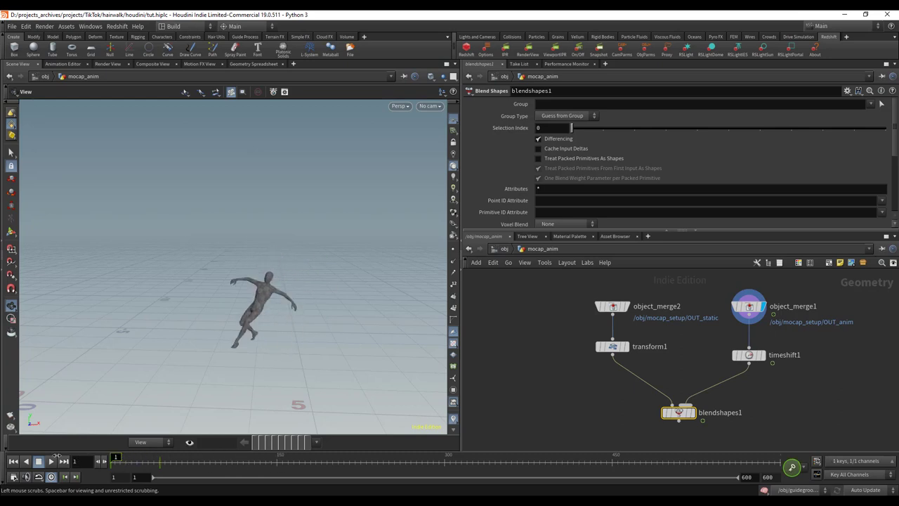
click(113, 457)
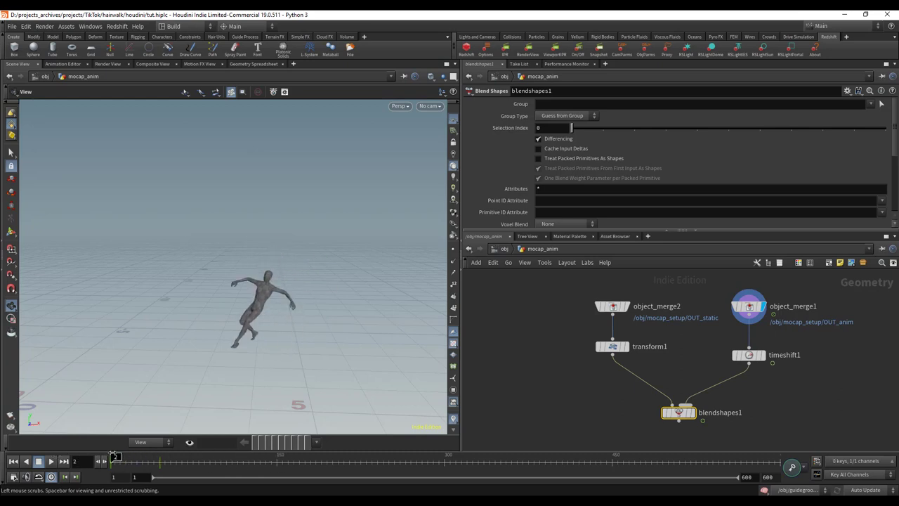
drag(111, 451, 43, 456)
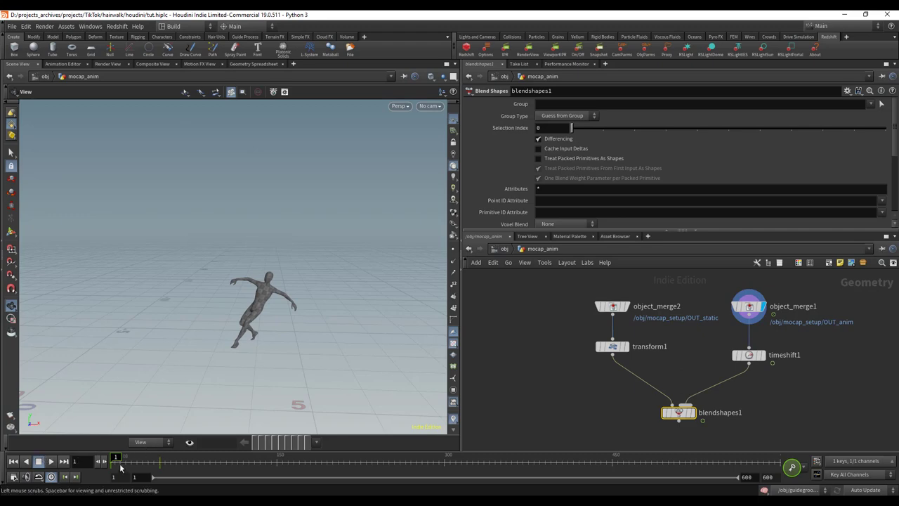
mouse_move(120, 465)
mouse_down()
mouse_move(188, 463)
mouse_move(111, 460)
mouse_up()
Step: Display transform1's static T-pose, switch the display to blendshapes1, and scrub its blend back to frame 1
click(626, 346)
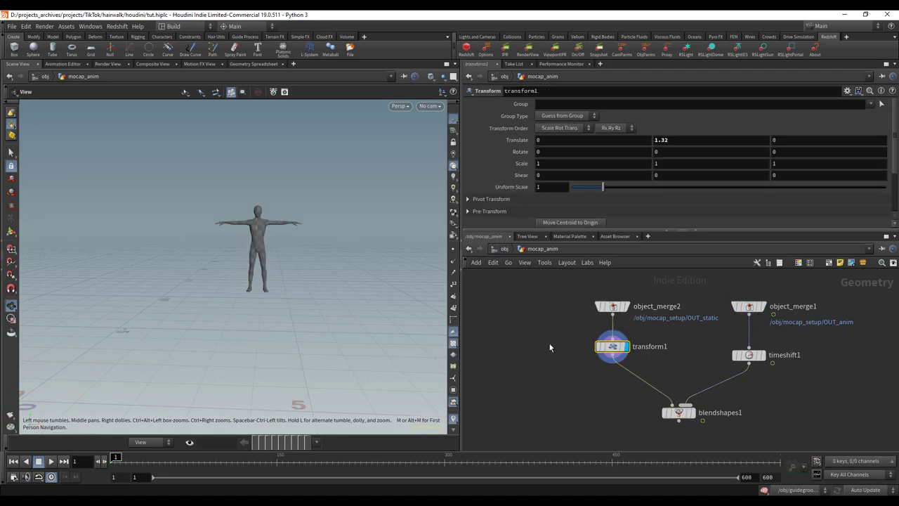
click(679, 412)
mouse_move(117, 461)
mouse_down()
mouse_move(225, 458)
mouse_move(116, 457)
mouse_move(181, 451)
mouse_move(429, 458)
mouse_move(104, 430)
mouse_up()
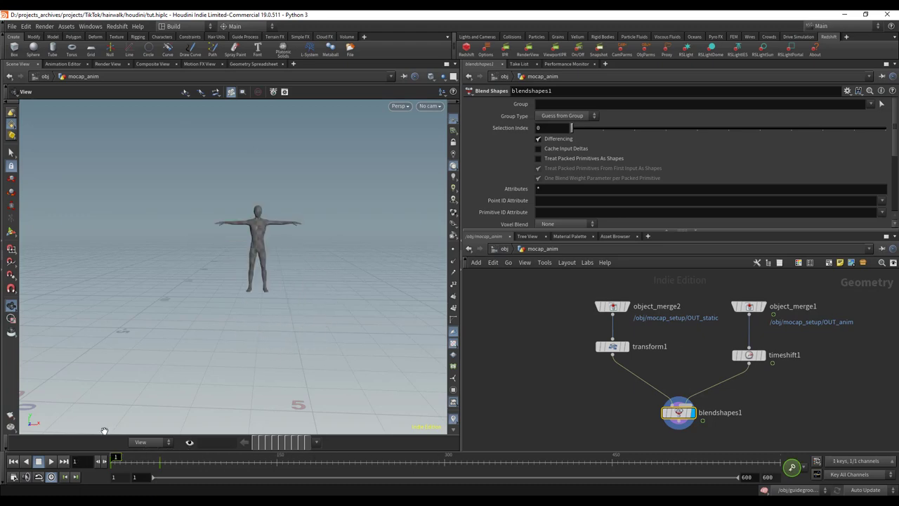
Step: Return to the object level, select guidedeform1, and scrub its deforming guides back to frame 1
click(503, 249)
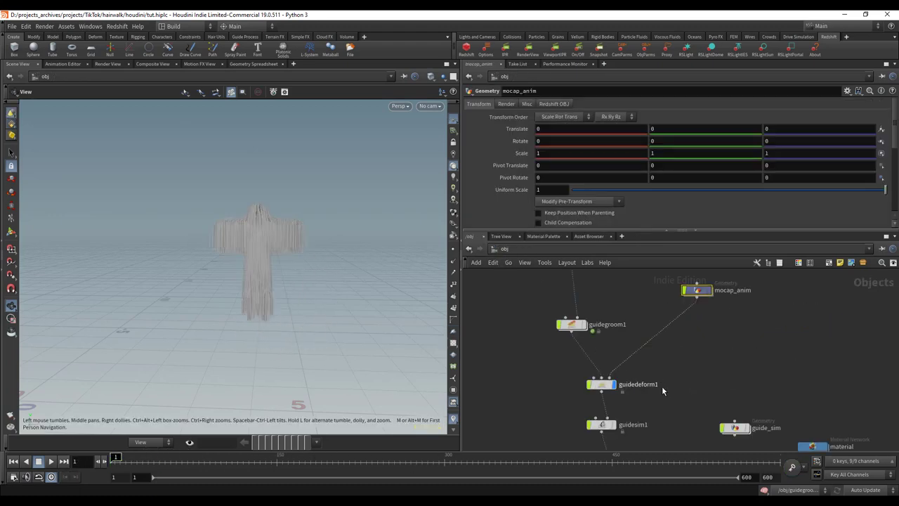
click(602, 384)
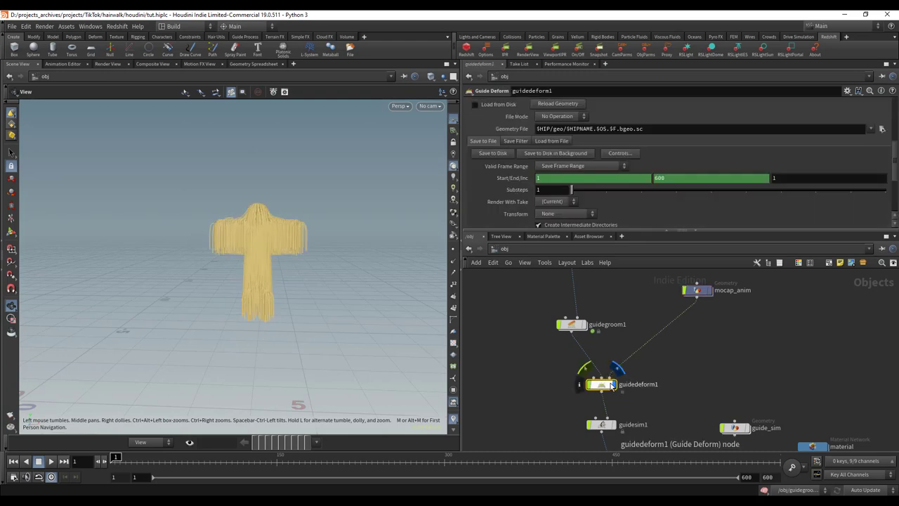
drag(161, 458, 113, 461)
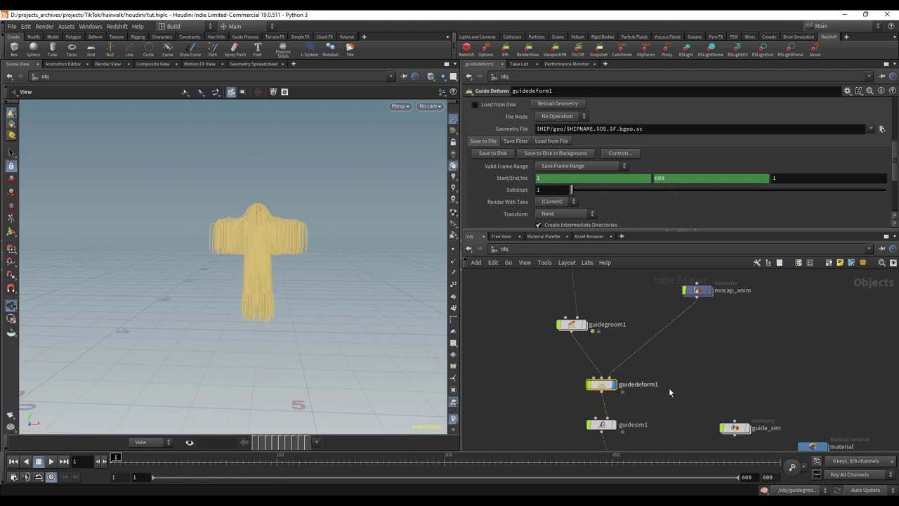
Step: Select guidesim1 and examine its Dynamics settings, including the external simulation option and the Simulation Source choices
middle_drag(647, 396, 628, 349)
drag(646, 352, 557, 394)
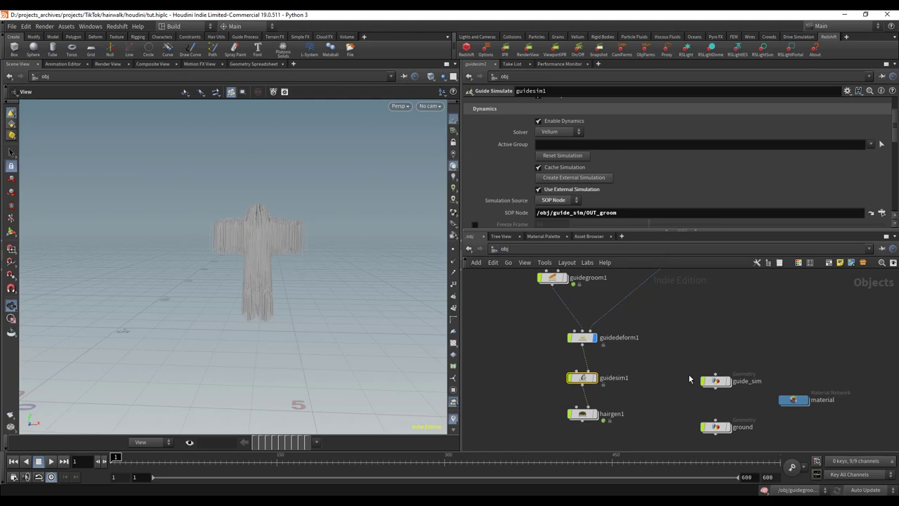
click(552, 201)
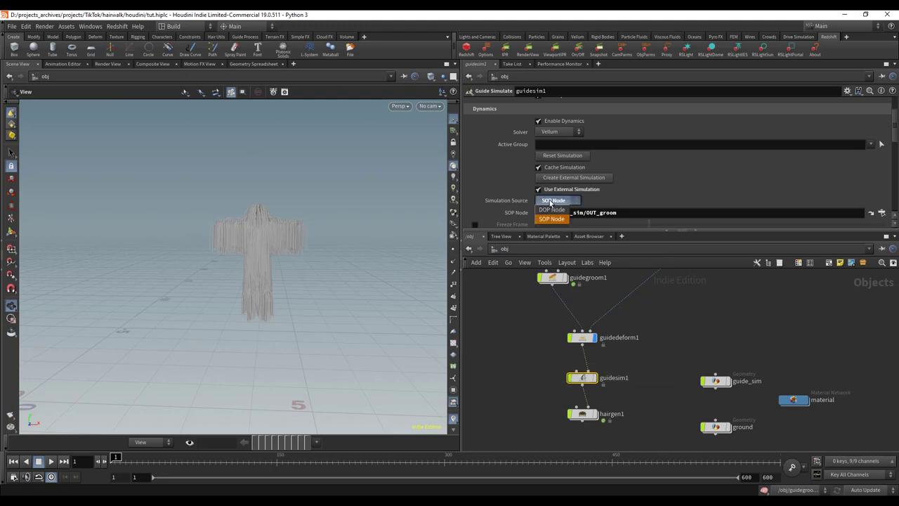
click(603, 199)
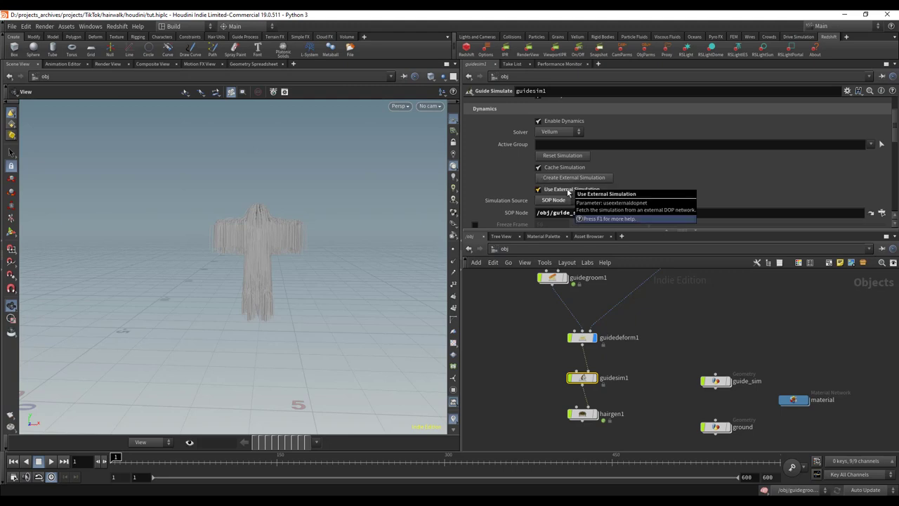
scroll(695, 135, up, 2)
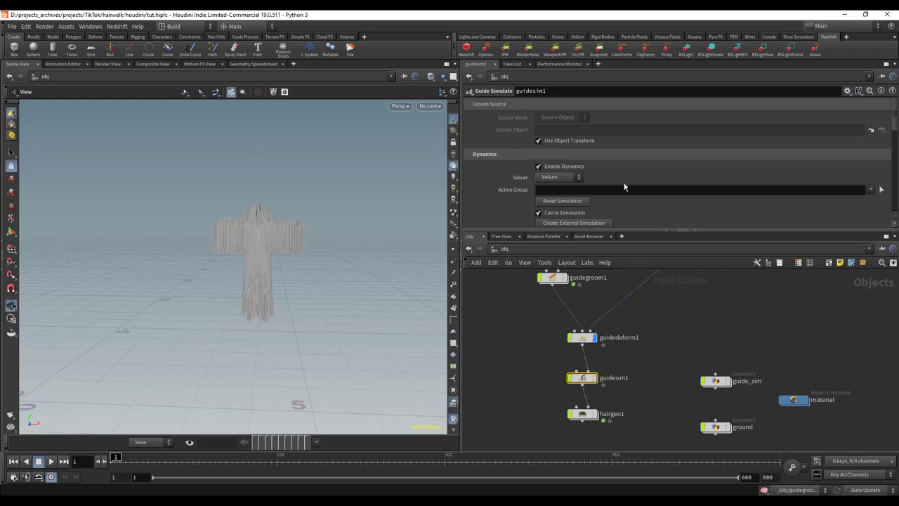
Step: Check the SOP Node path of guidesim1's external simulation and go inside the guide_sim network
scroll(618, 164, down, 2)
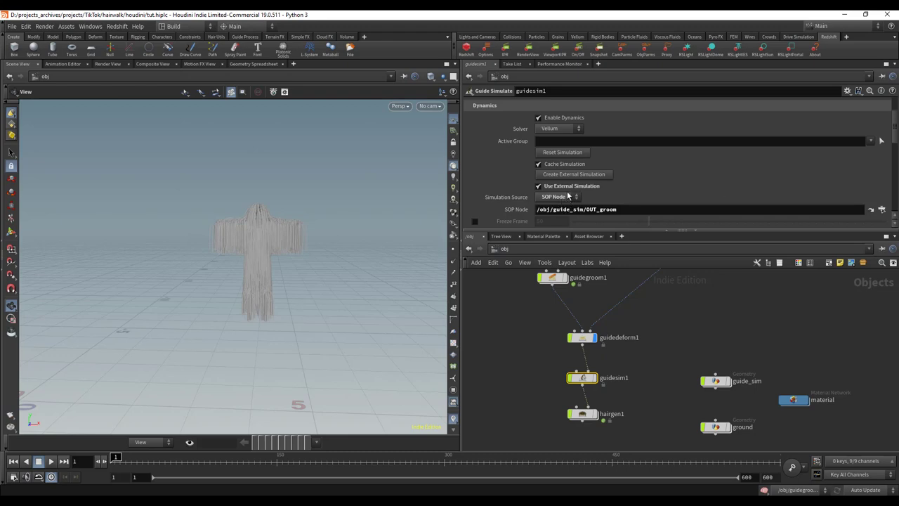
drag(632, 210, 503, 213)
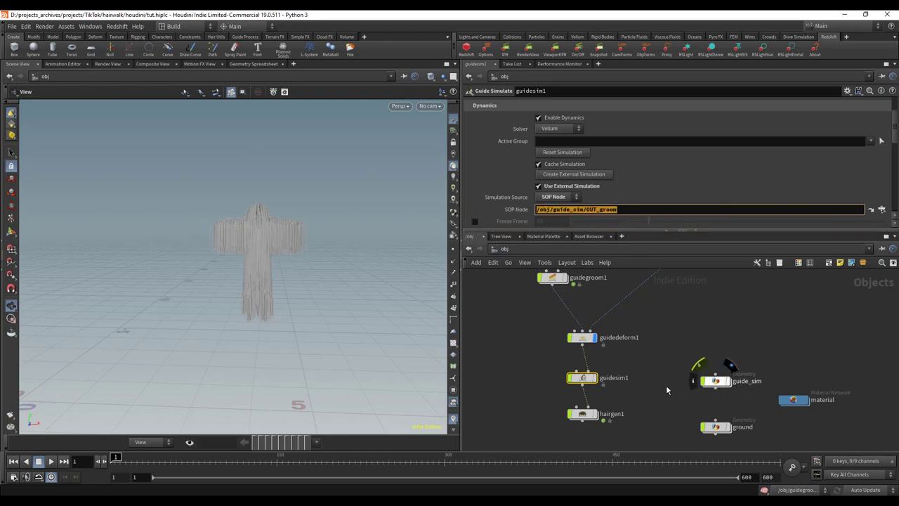
drag(716, 376, 718, 360)
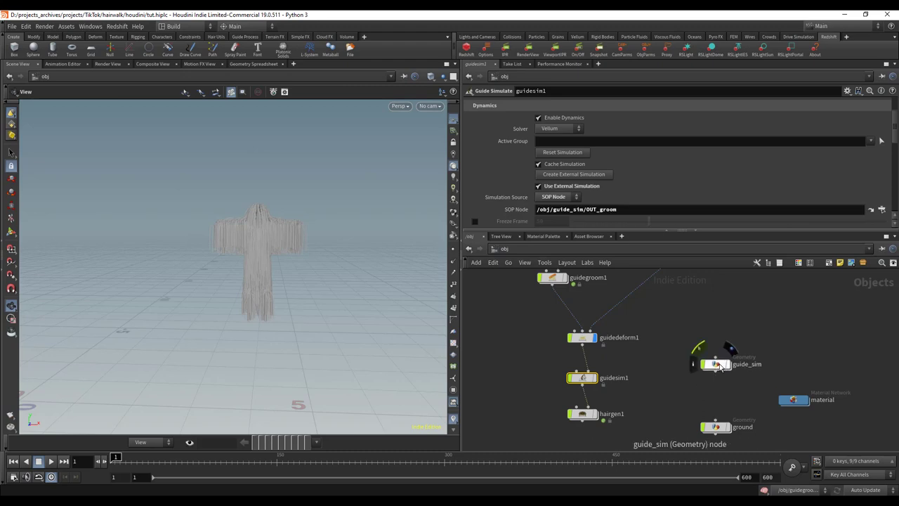
double_click(718, 363)
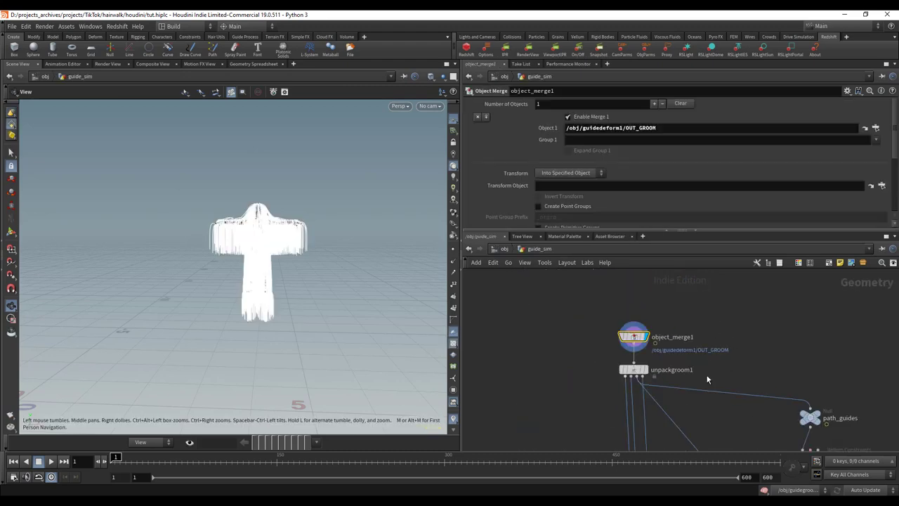
Step: Examine the Object 1 source path of object_merge1 inside guide_sim
click(693, 77)
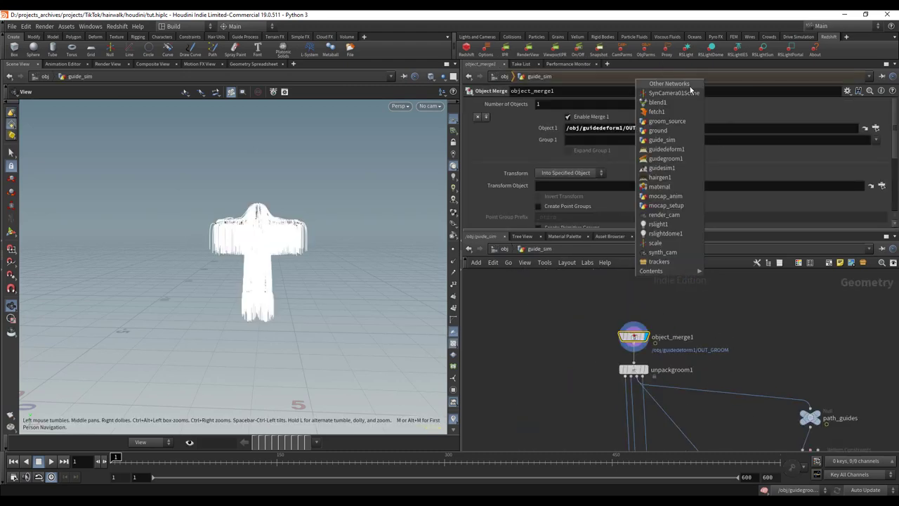
click(692, 138)
click(690, 138)
double_click(679, 129)
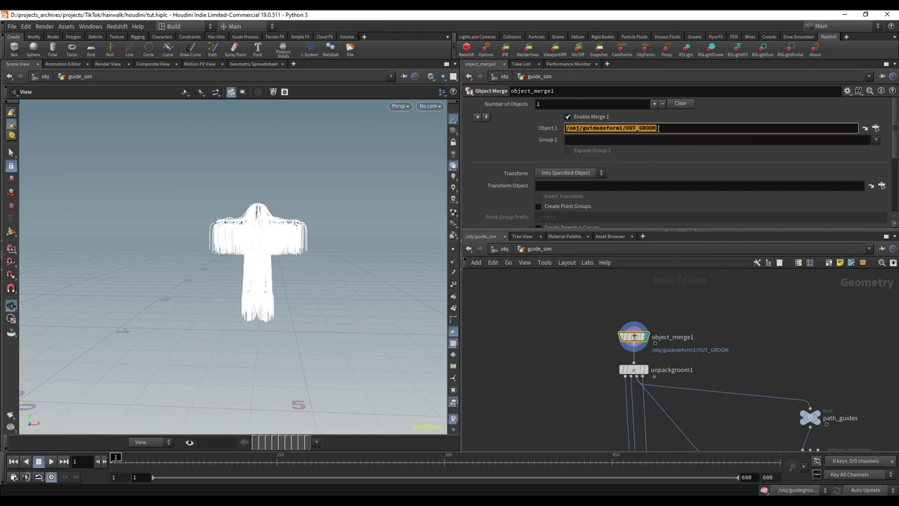
Step: Locate guidedeform1 at the object level, return inside guide_sim, and scrub object_merge1's merged guides back to frame 1
click(505, 249)
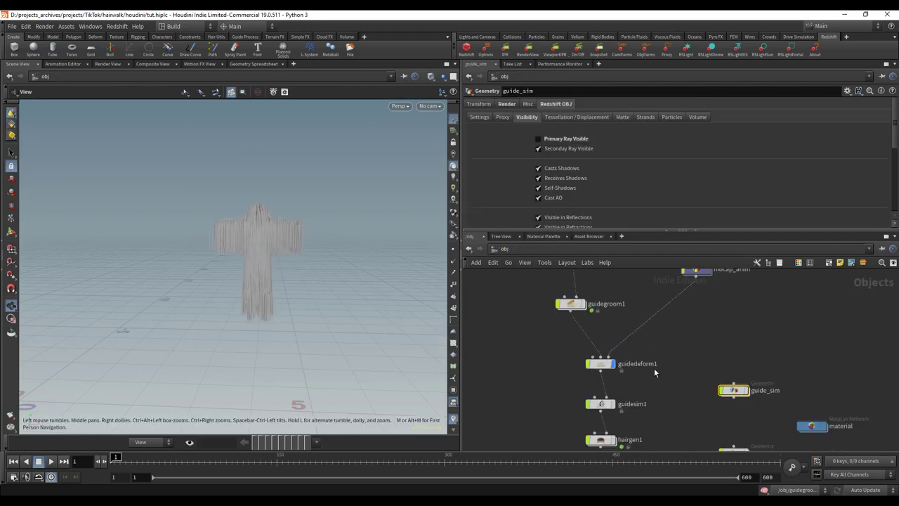
double_click(605, 364)
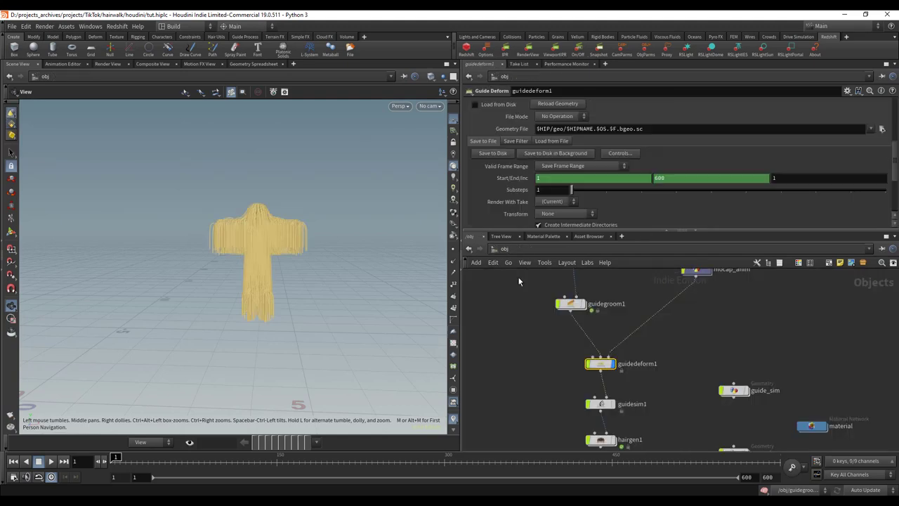
scroll(658, 355, up, 1)
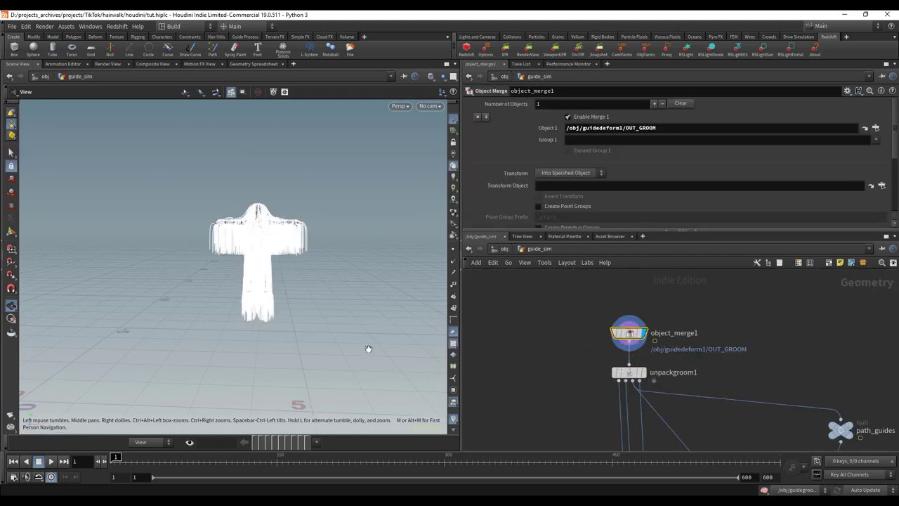
drag(146, 460, 184, 464)
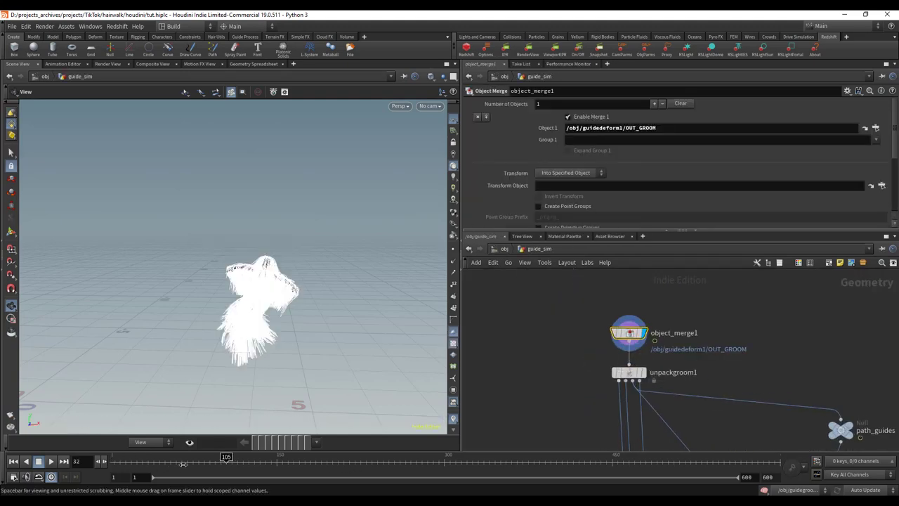
click(286, 463)
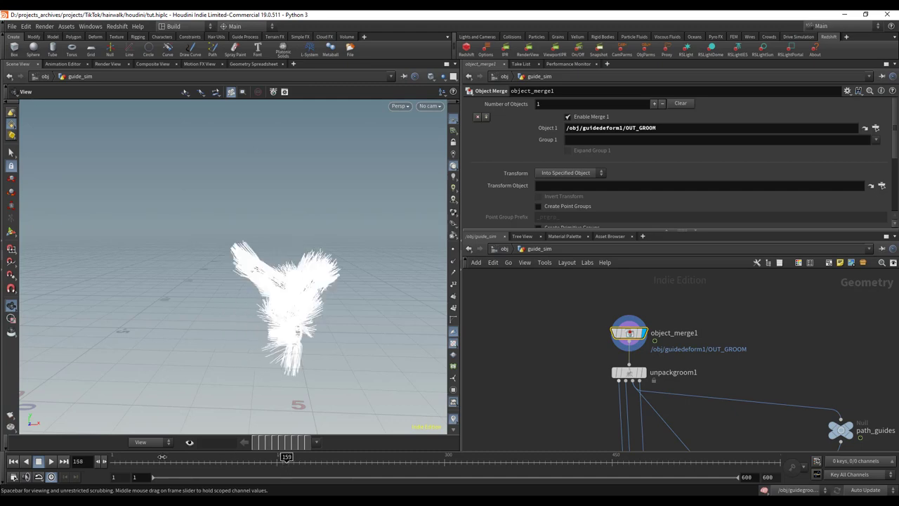
click(125, 457)
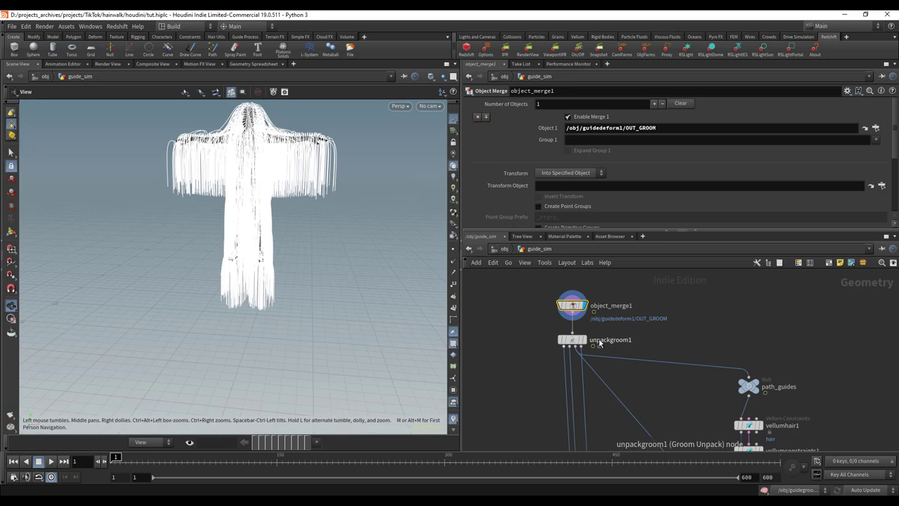
Step: Display unpackgroom1 and inspect its Animated Guides output feeding the simulation branch
click(588, 344)
middle_drag(713, 347, 691, 301)
scroll(563, 315, up, 3)
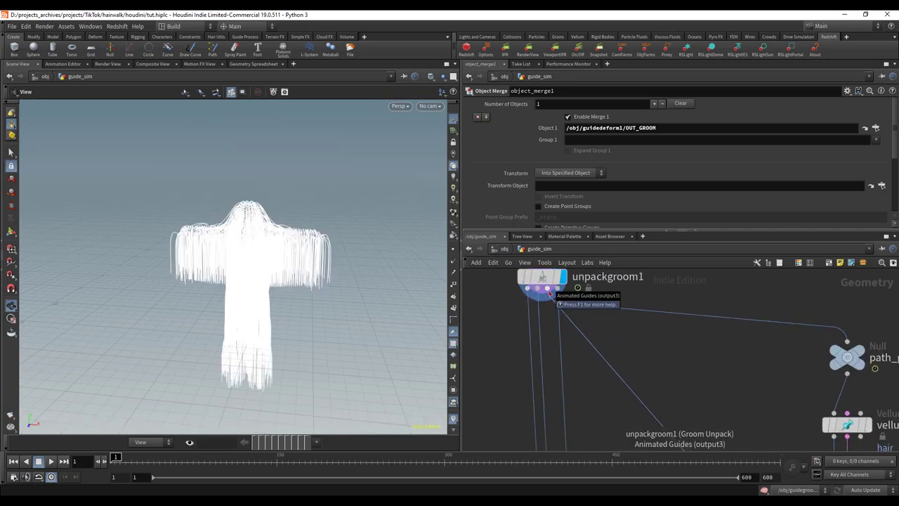
scroll(739, 392, down, 3)
middle_drag(739, 392, 621, 356)
Step: Display the path_guides null and check its unpacked guides at frame 1
scroll(693, 335, up, 1)
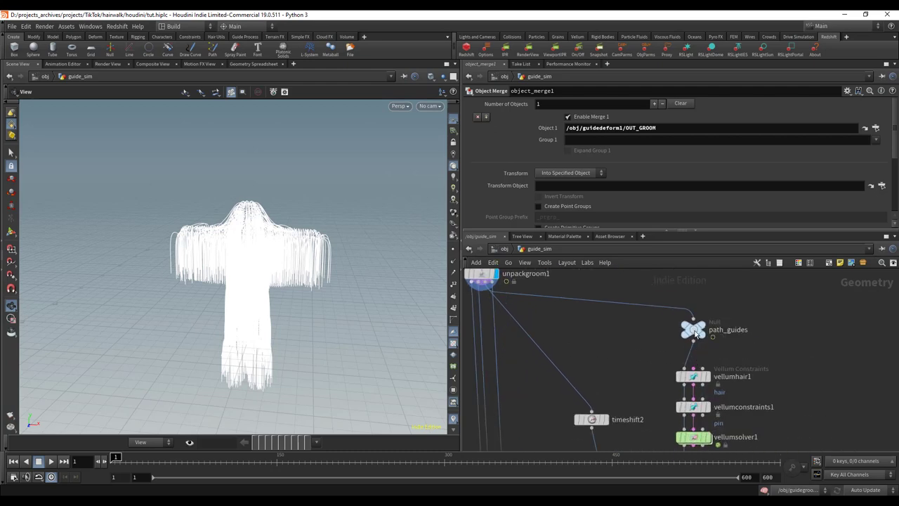
click(713, 311)
right_drag(151, 250, 135, 271)
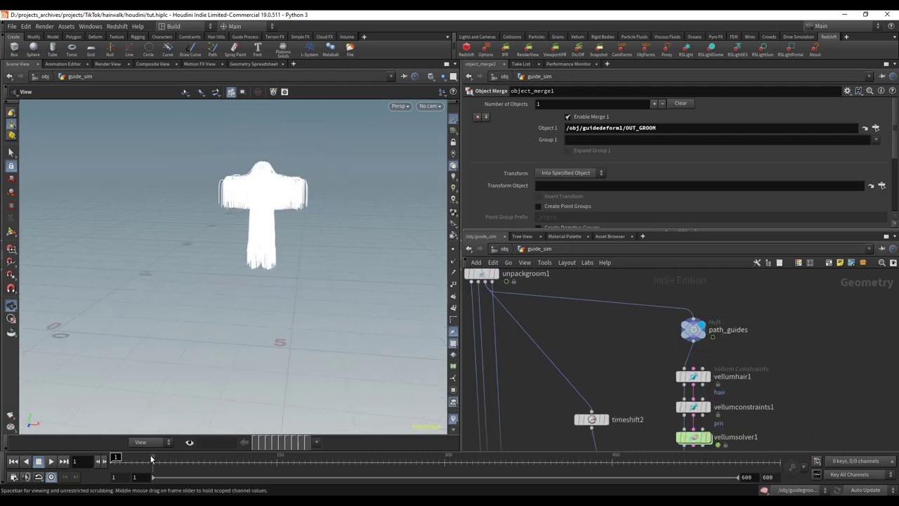
drag(138, 461, 111, 460)
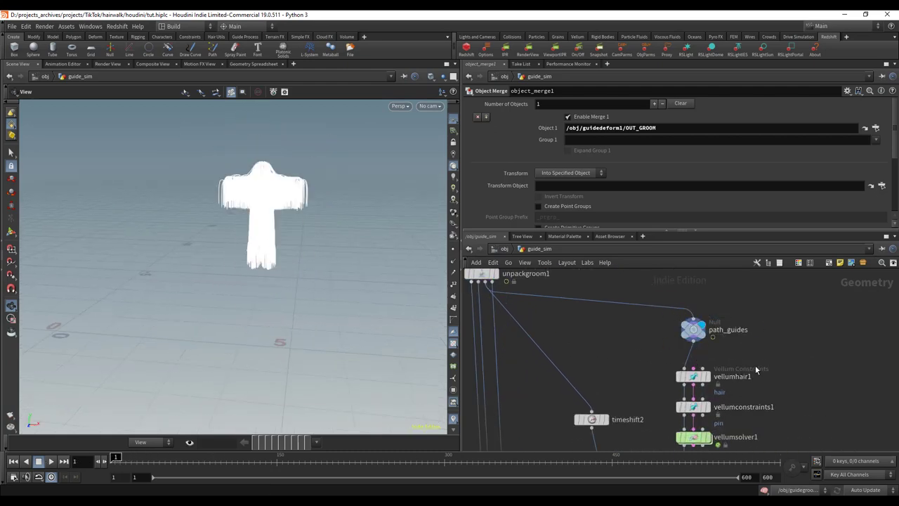
Step: Display vellumhair1, enlarge the parameter area, and show the node's hair constraint settings
middle_drag(755, 365, 724, 326)
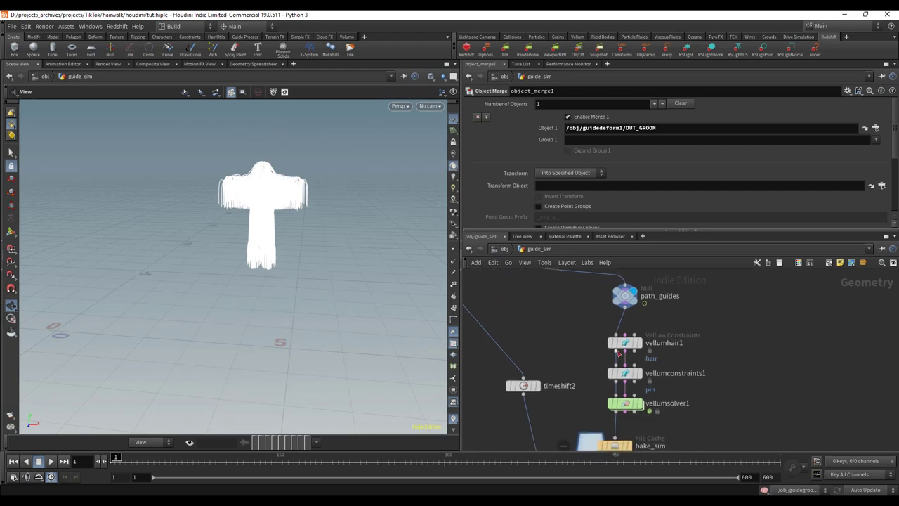
mouse_move(624, 344)
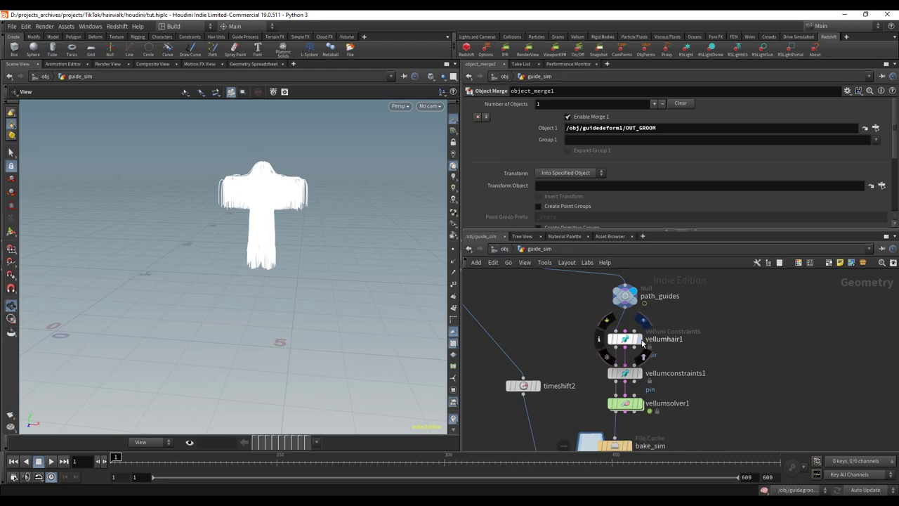
key(r)
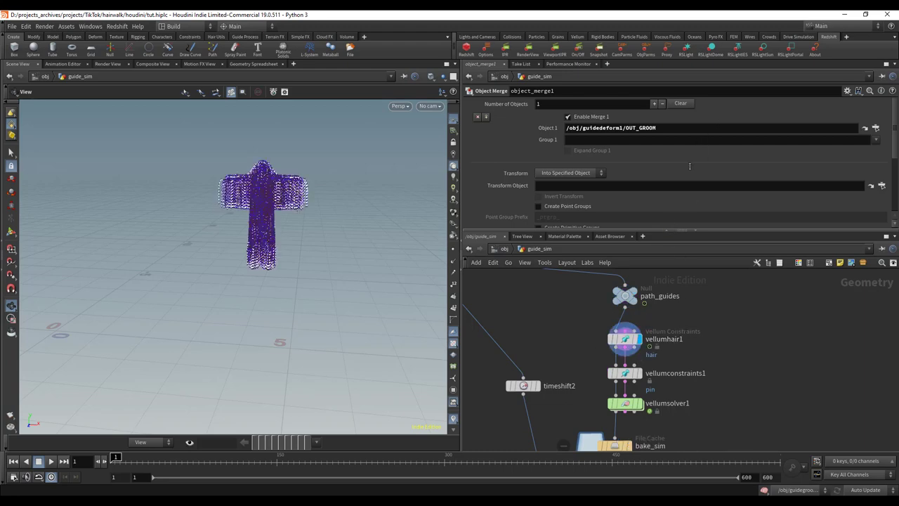
scroll(687, 176, down, 4)
drag(688, 231, 688, 266)
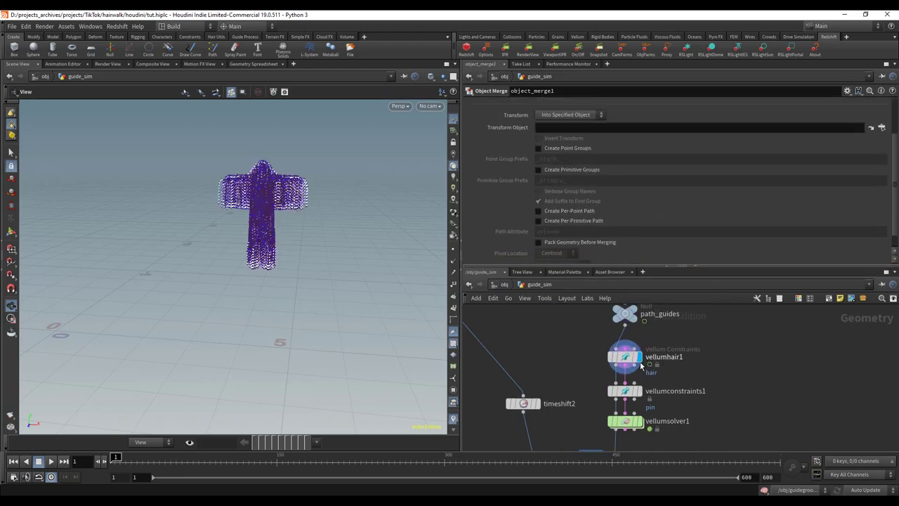
click(625, 357)
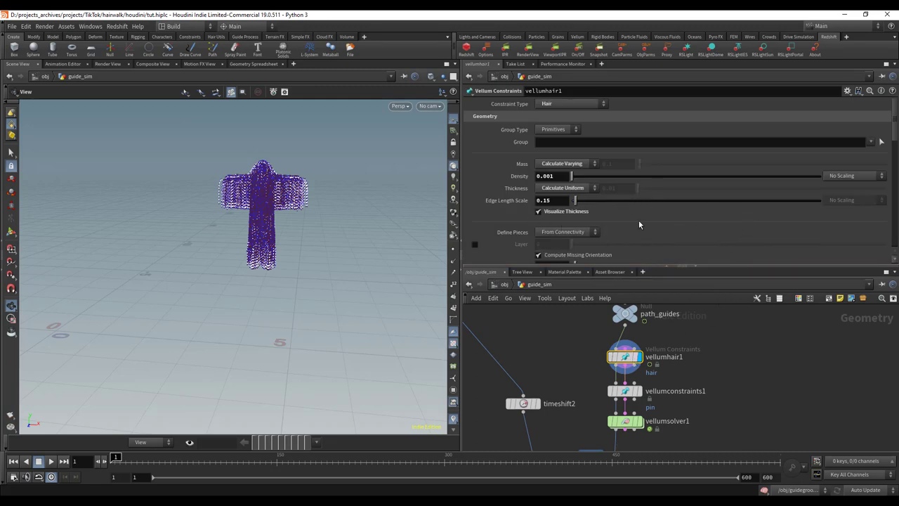
Step: Try adding a Vellum Configure Hair node beside vellumhair1, and delete it again
click(759, 349)
key(Tab)
text(config)
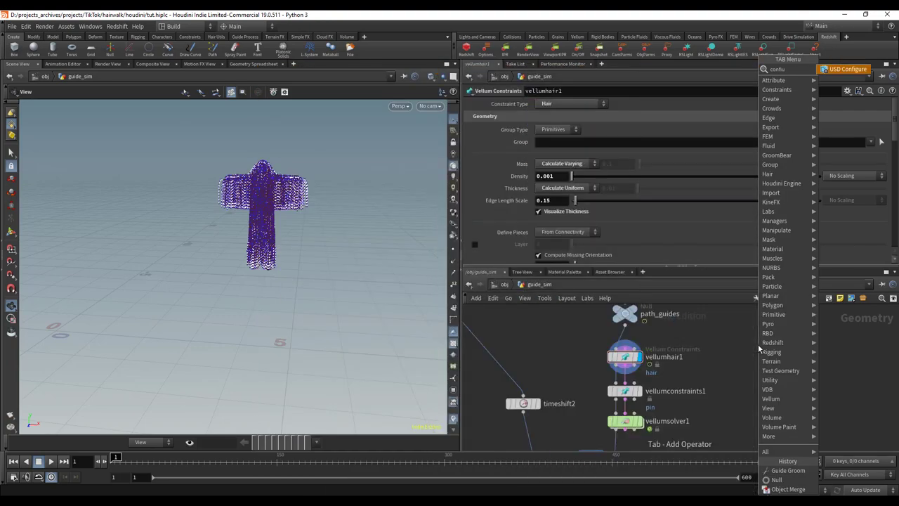
key(BackSpace)
key(BackSpace)
key(BackSpace)
key(BackSpace)
key(BackSpace)
key(BackSpace)
text(hair)
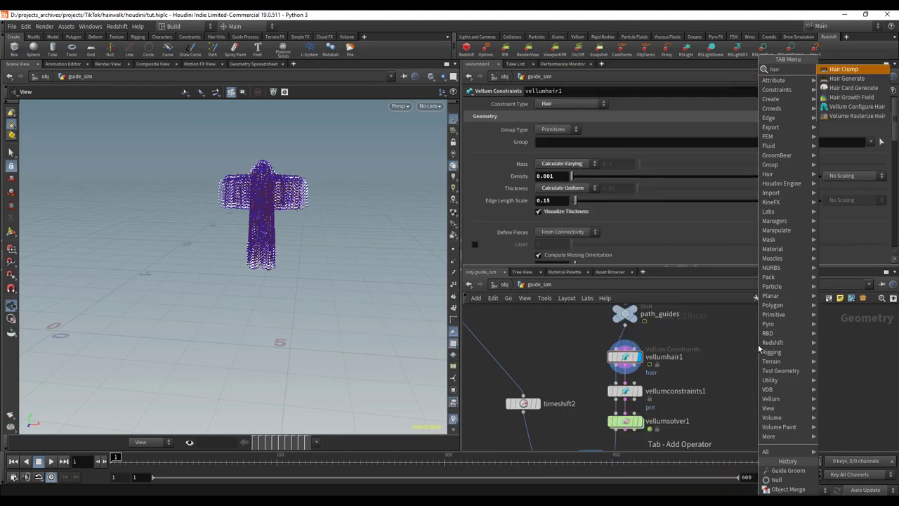
click(857, 107)
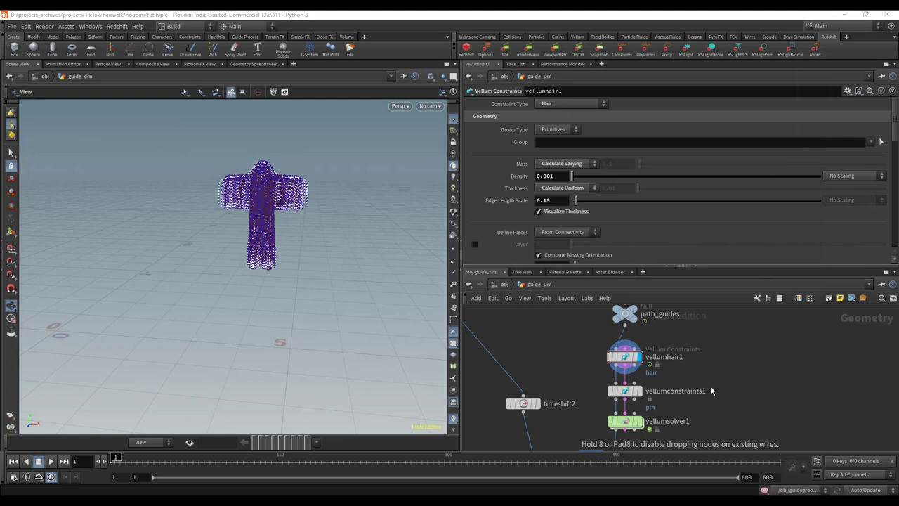
click(741, 360)
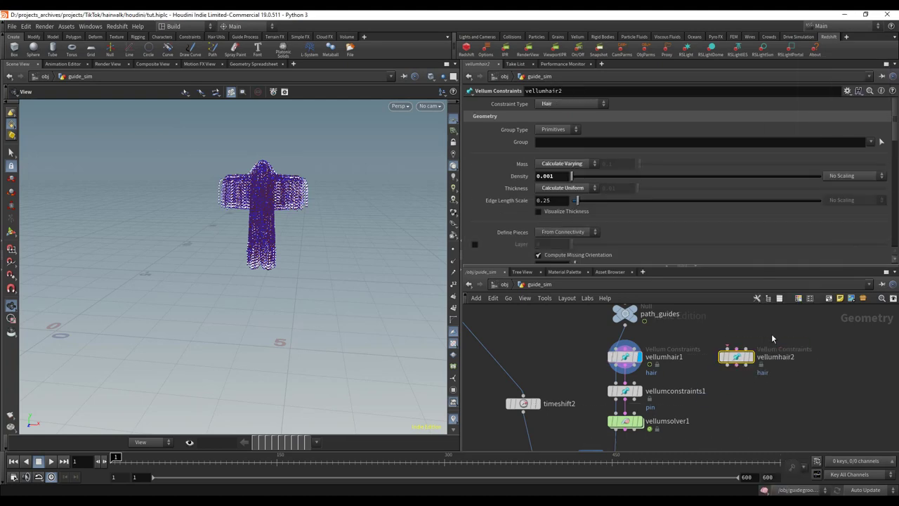
drag(779, 328, 731, 374)
key(Delete)
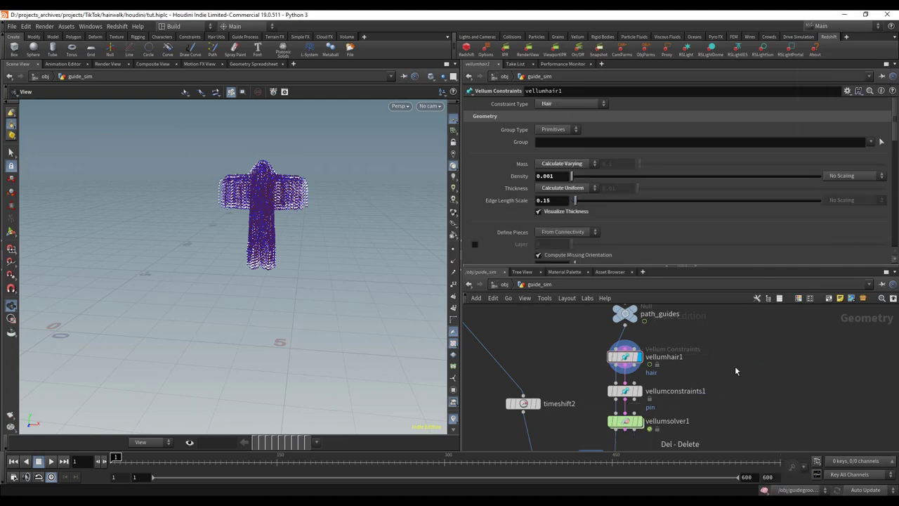
Step: Select vellumhair1 and examine its drag, Pin to Animation and Stretch settings
click(644, 357)
scroll(654, 205, down, 3)
scroll(656, 199, down, 2)
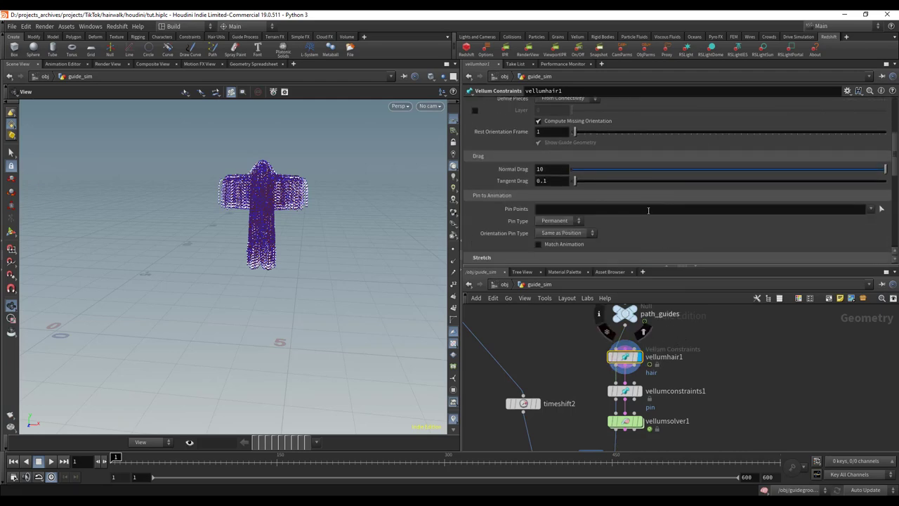
scroll(645, 219, down, 2)
scroll(646, 222, down, 1)
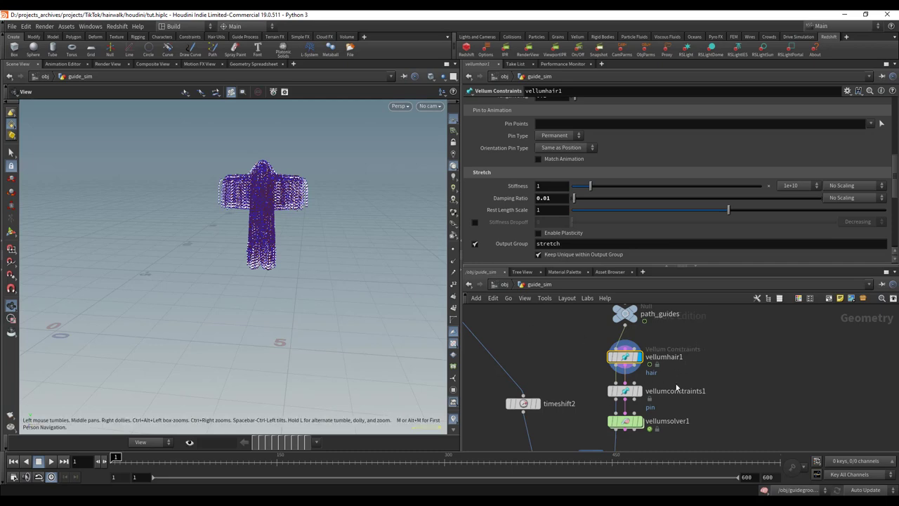
Step: Select and display vellumconstraints1, and inspect its pin constraints on the roots group up close around the torso
click(676, 387)
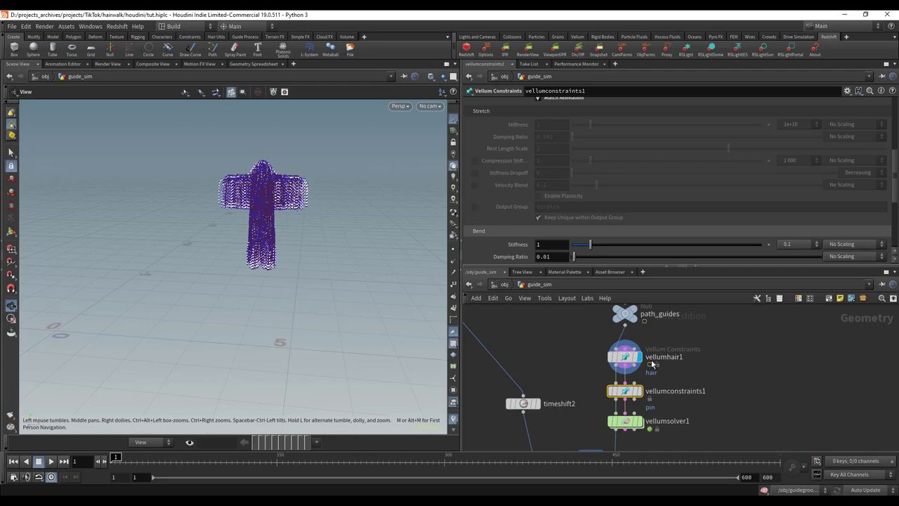
click(635, 392)
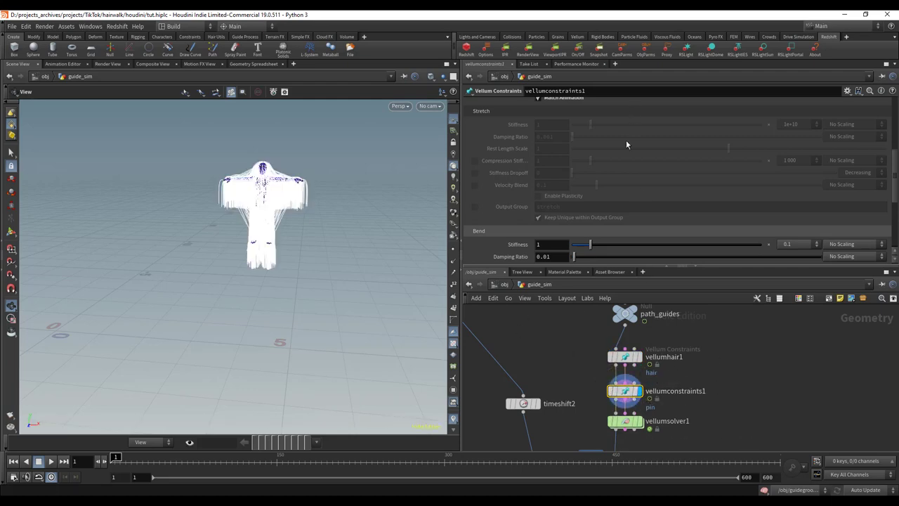
scroll(631, 169, up, 5)
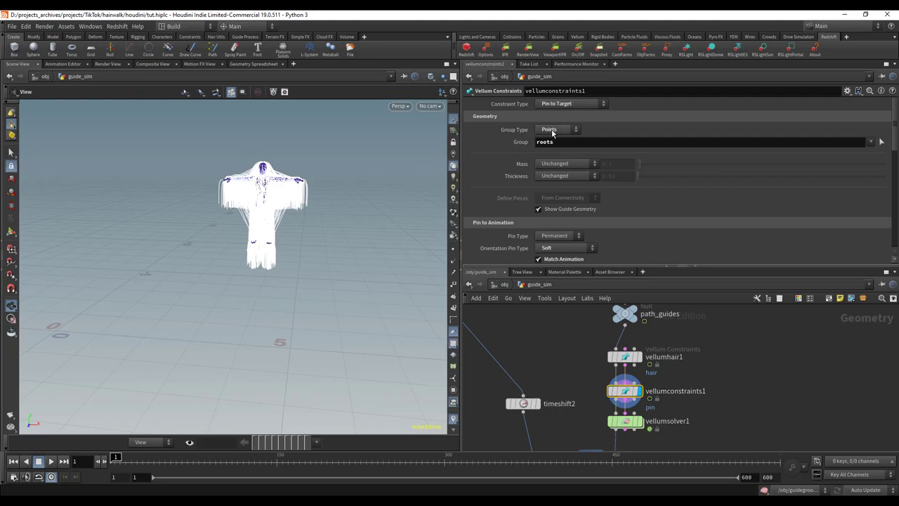
right_drag(366, 115, 388, 188)
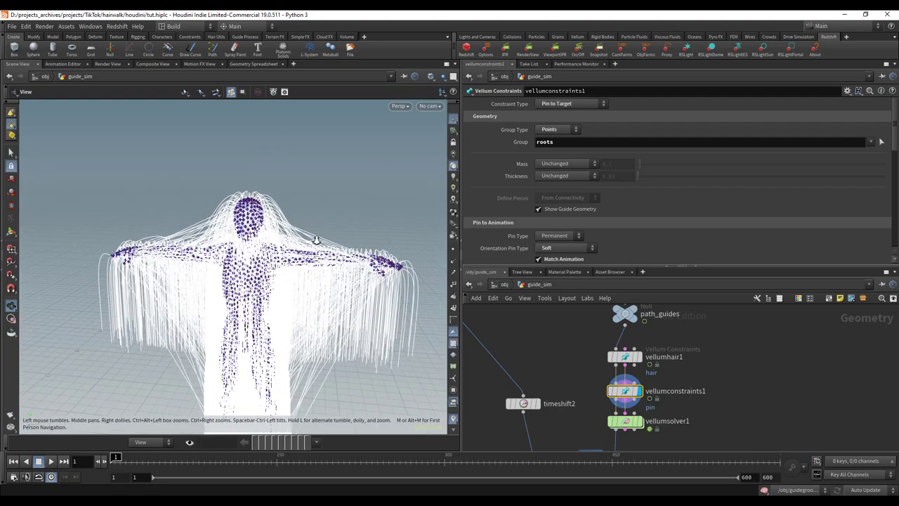
scroll(316, 241, up, 5)
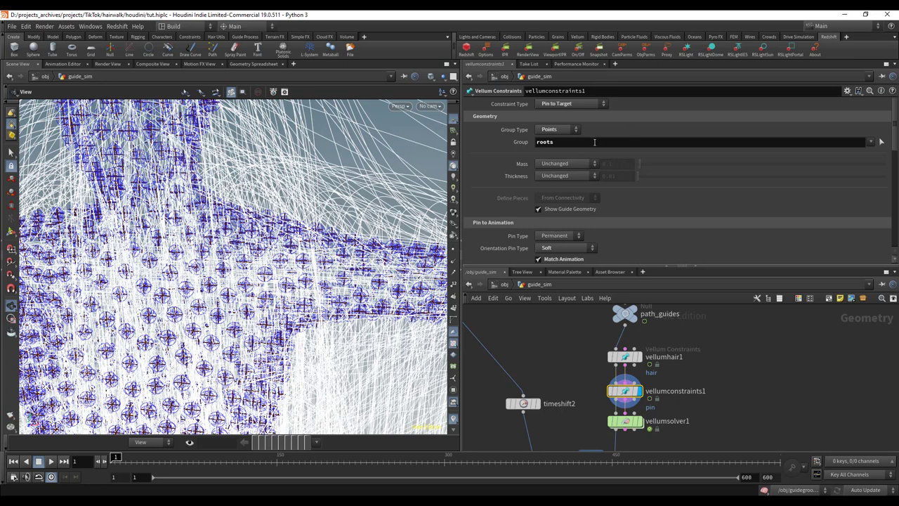
Step: Examine the Pin to Animation settings of vellumconstraints1, including the available pin types
scroll(596, 145, down, 1)
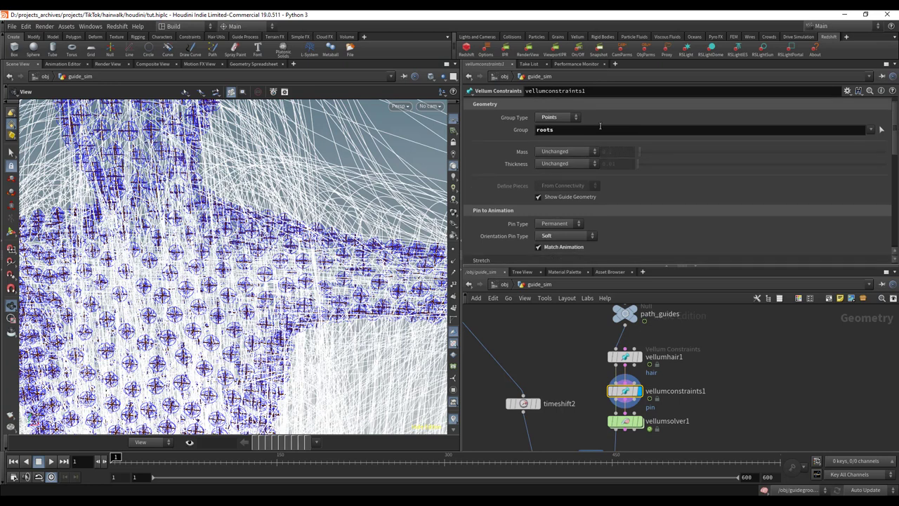
click(576, 223)
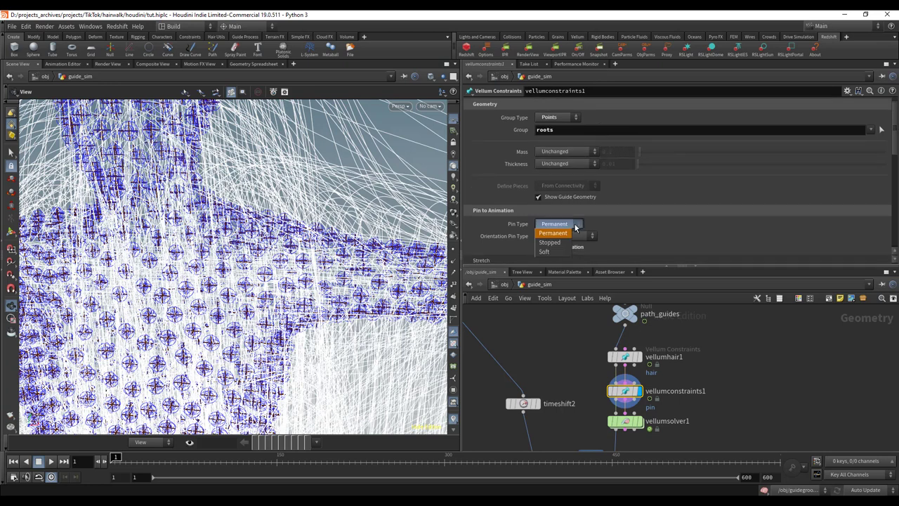
click(597, 256)
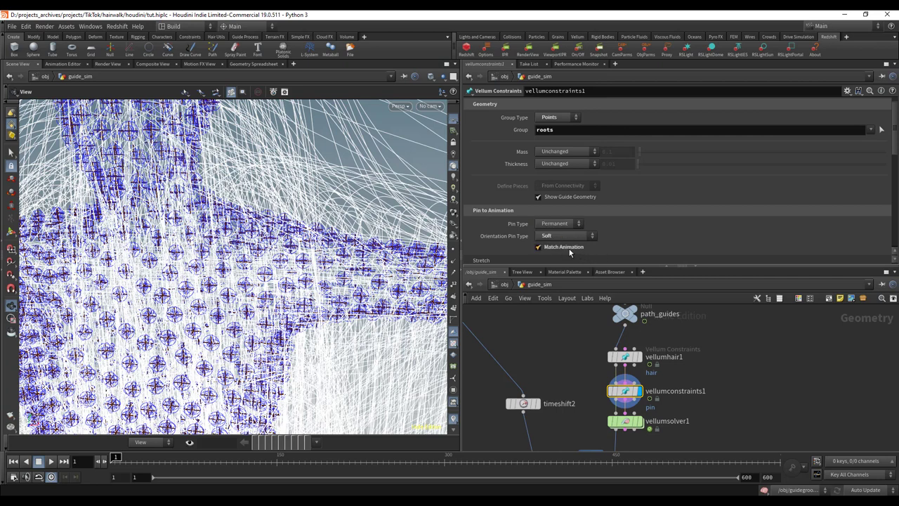
scroll(716, 433, down, 2)
scroll(701, 442, up, 1)
Step: Display the bake_sim file cache, frame it, check the cached hair around frame 119, and return to frame 1
middle_drag(697, 444, 671, 360)
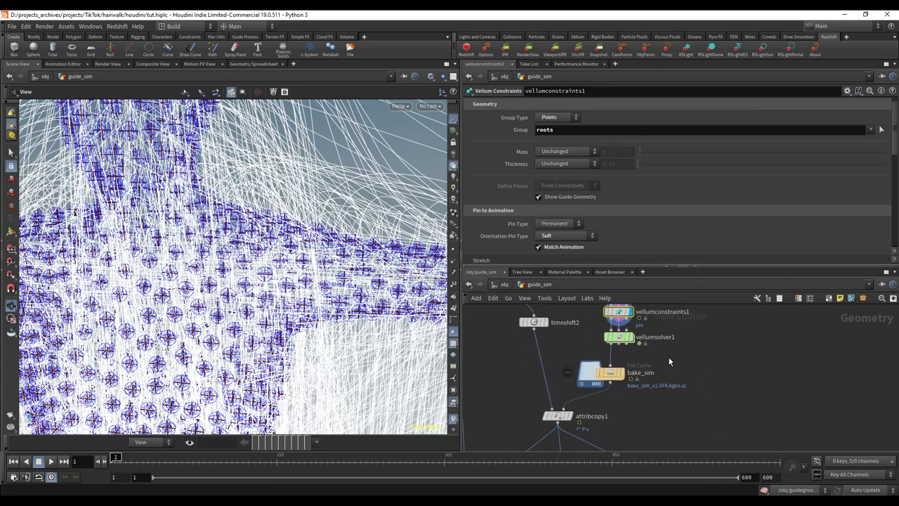
click(636, 321)
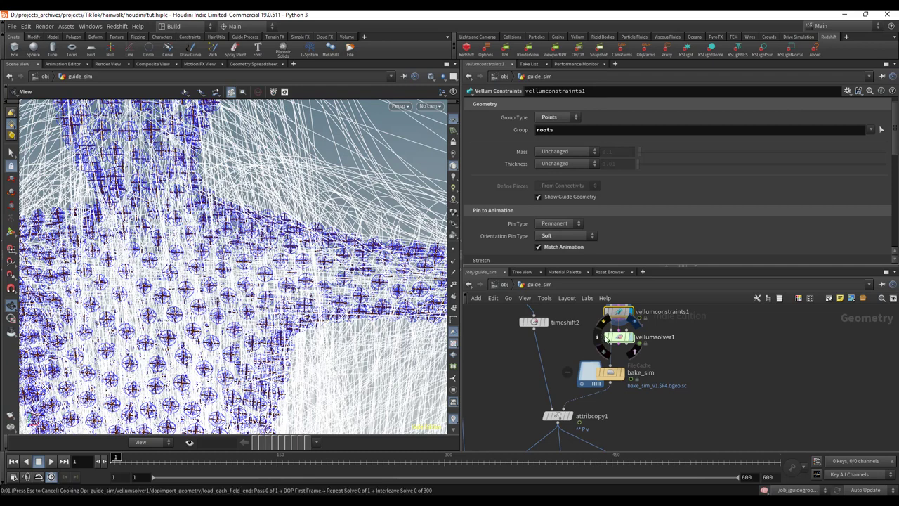
click(623, 375)
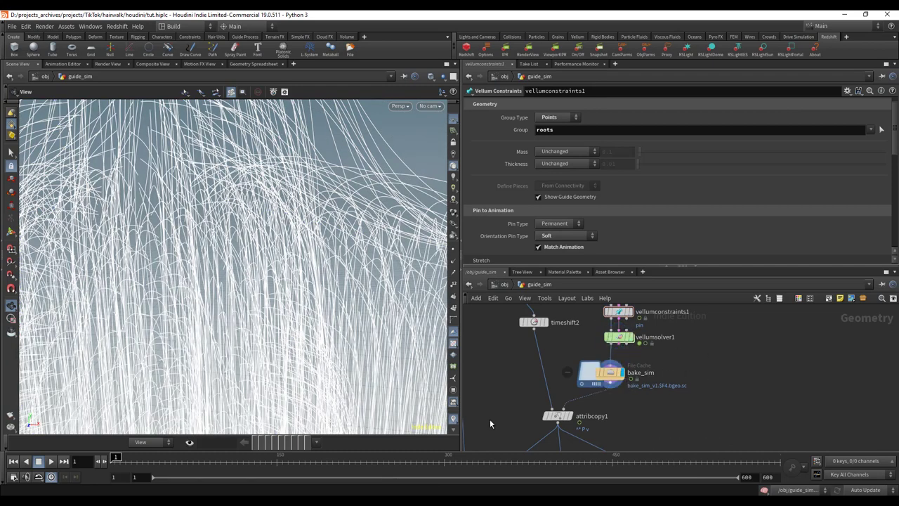
drag(147, 461, 242, 459)
key(space+f)
scroll(262, 260, down, 5)
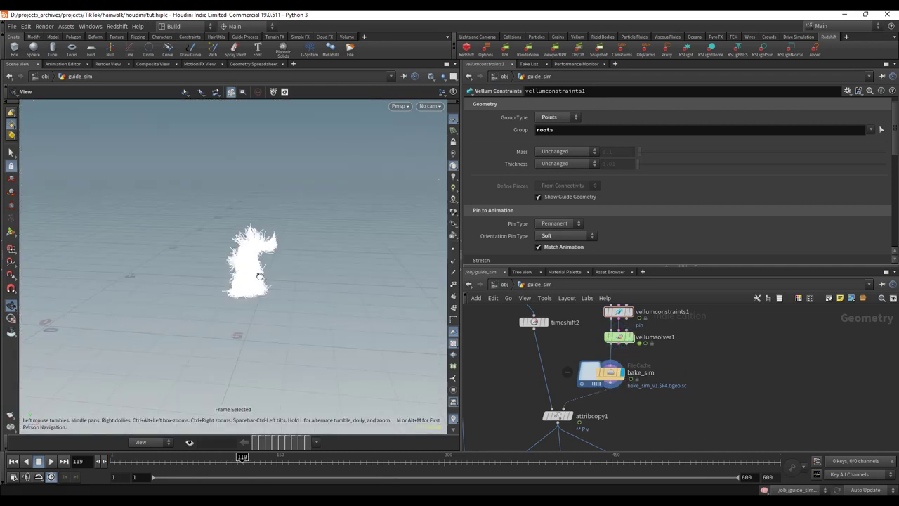
scroll(290, 269, up, 5)
key(Up)
drag(245, 465, 94, 454)
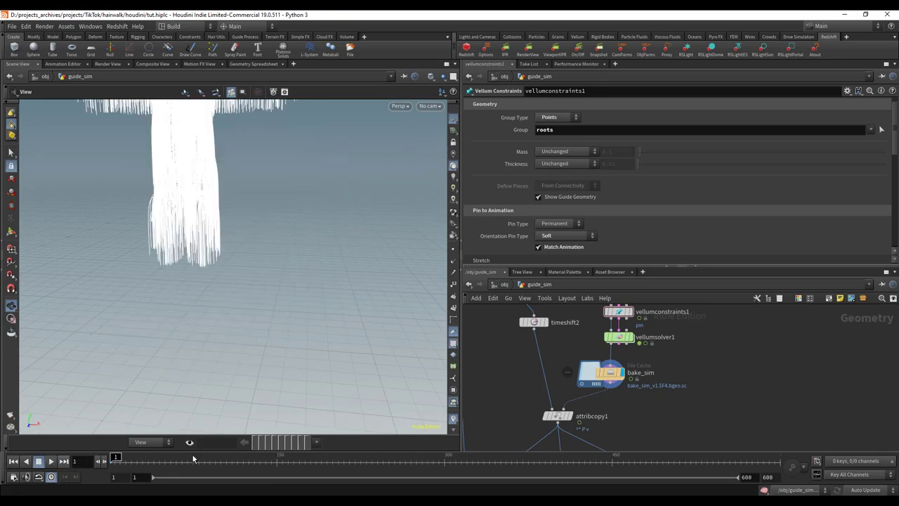
Step: Select bake_sim and show its File Cache settings, including the caching and sequence options
scroll(621, 351, down, 5)
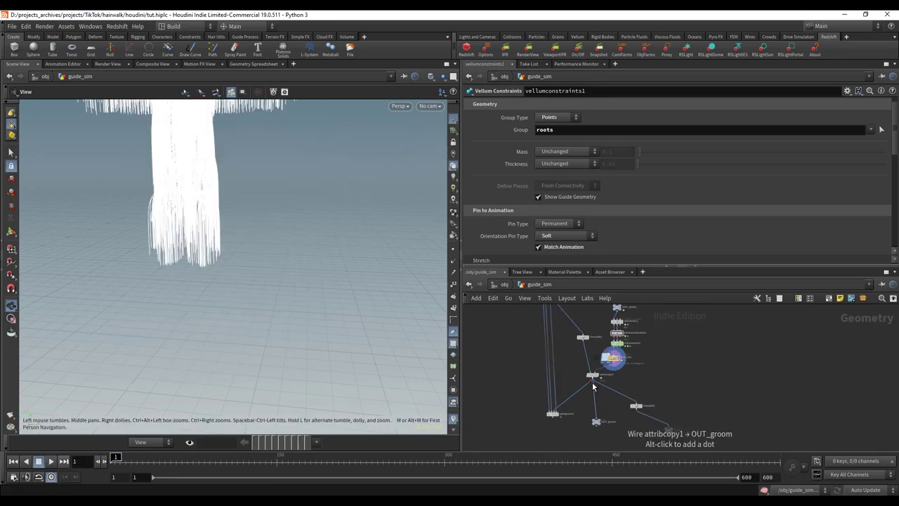
scroll(615, 347, up, 2)
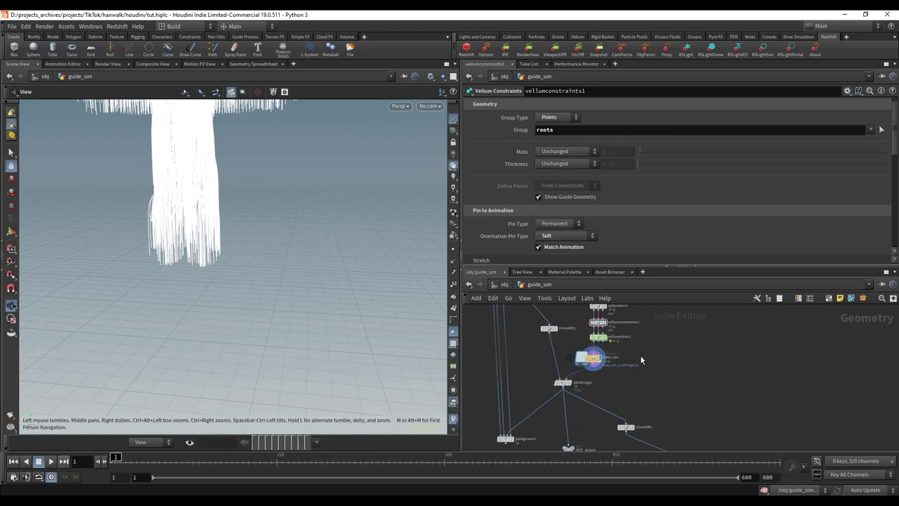
scroll(641, 360, up, 3)
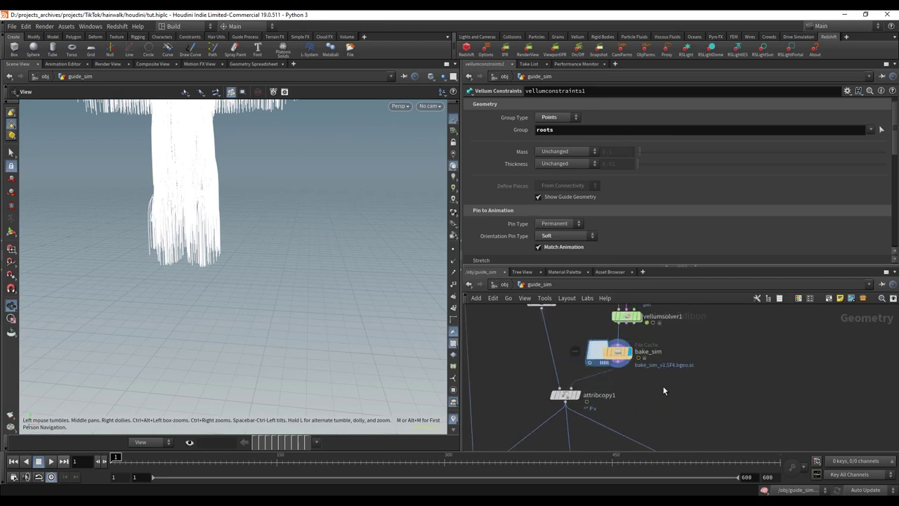
click(611, 352)
scroll(635, 386, down, 2)
scroll(639, 385, up, 2)
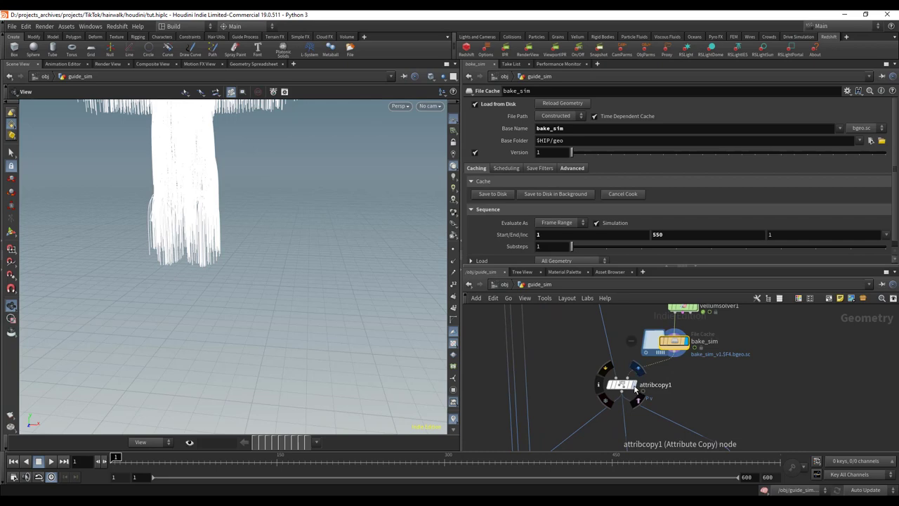
Step: Select and display attribcopy1, and do the same for its timeshift2 input to check that node along the timeline
click(636, 388)
scroll(655, 377, down, 3)
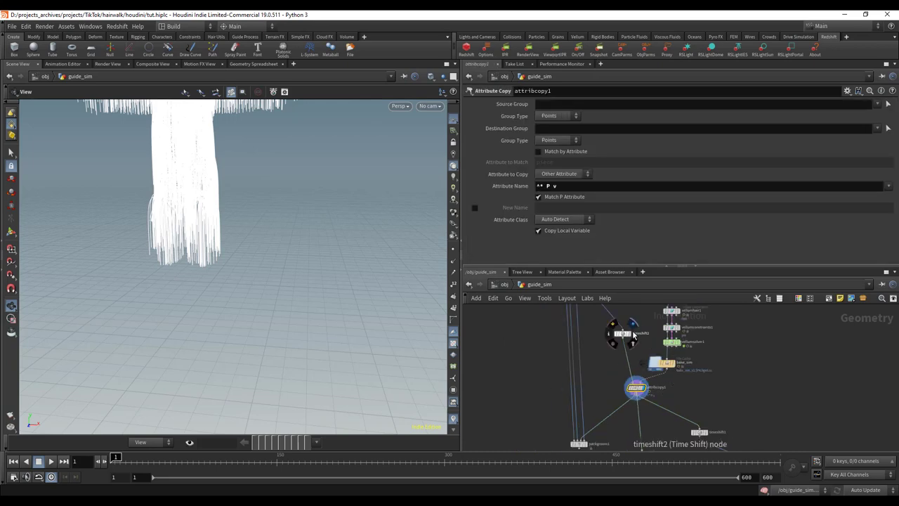
scroll(633, 334, up, 3)
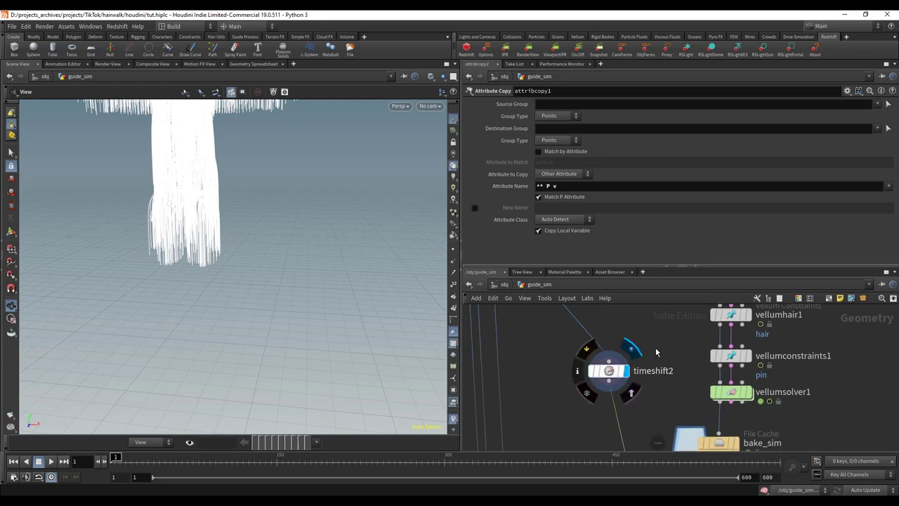
click(608, 370)
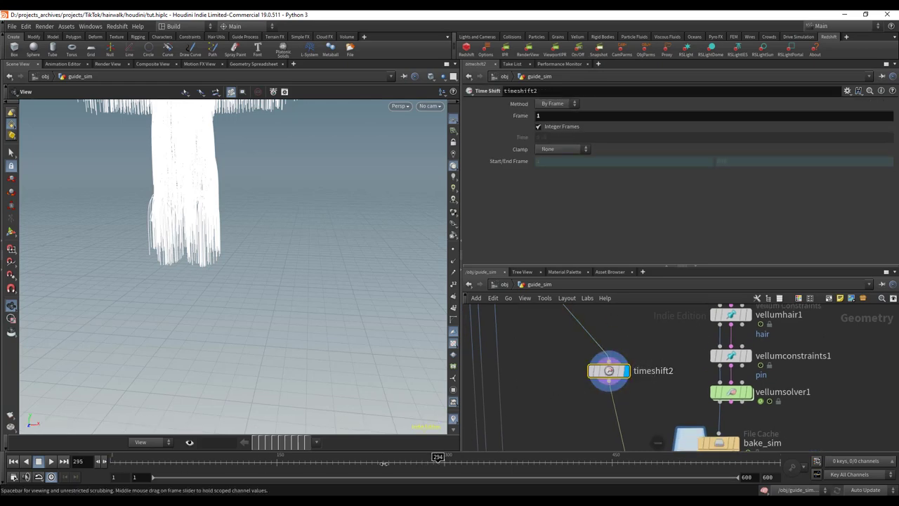
scroll(594, 347, down, 3)
middle_drag(610, 397, 584, 382)
scroll(594, 407, up, 2)
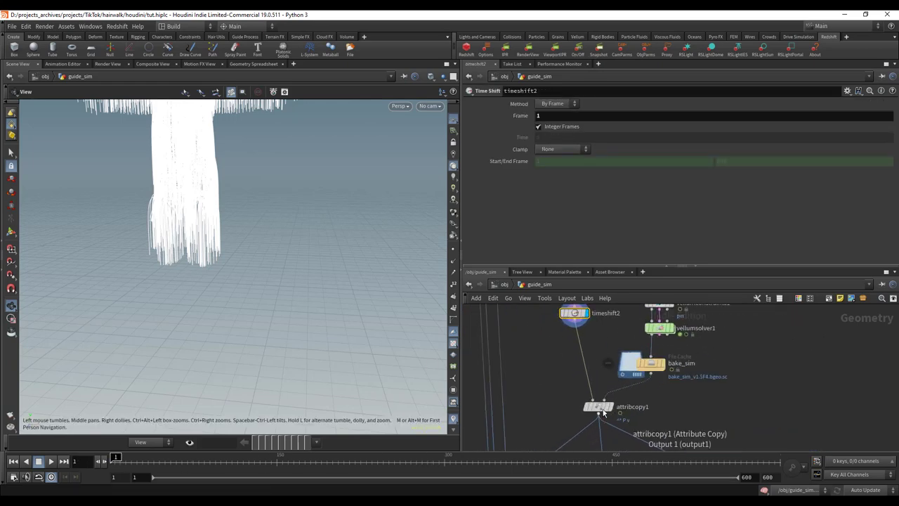
Step: Display attribcopy1 again and check the simulated hair it outputs at frame 126
click(595, 407)
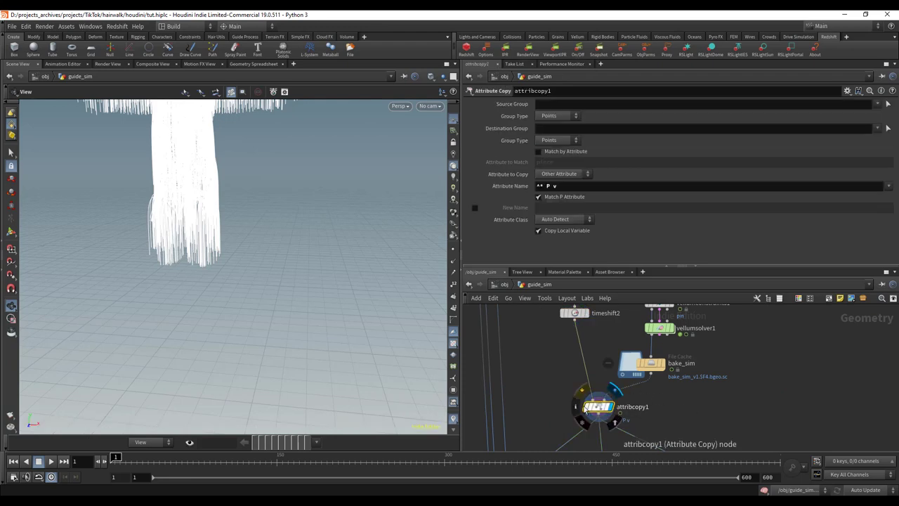
click(563, 199)
drag(116, 459, 250, 459)
scroll(330, 337, down, 3)
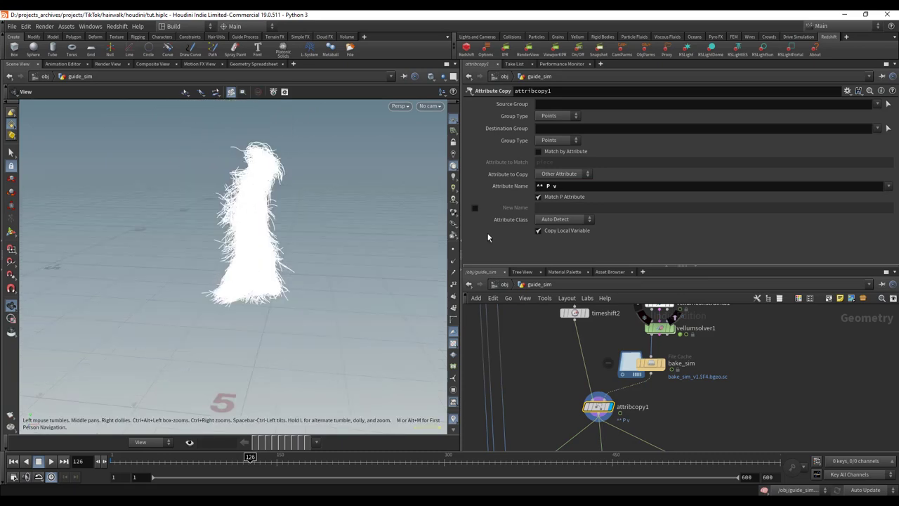
Step: Turn Match P Attribute off and back on for attribcopy1, and check its output up to frame 295
click(561, 199)
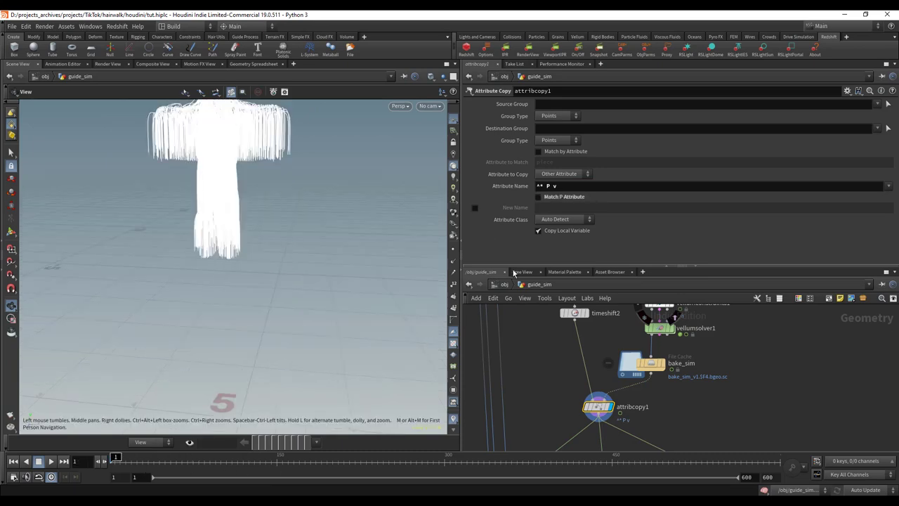
click(556, 201)
drag(141, 460, 390, 462)
mouse_move(420, 431)
mouse_down()
mouse_move(569, 430)
mouse_move(95, 425)
mouse_move(430, 440)
mouse_up()
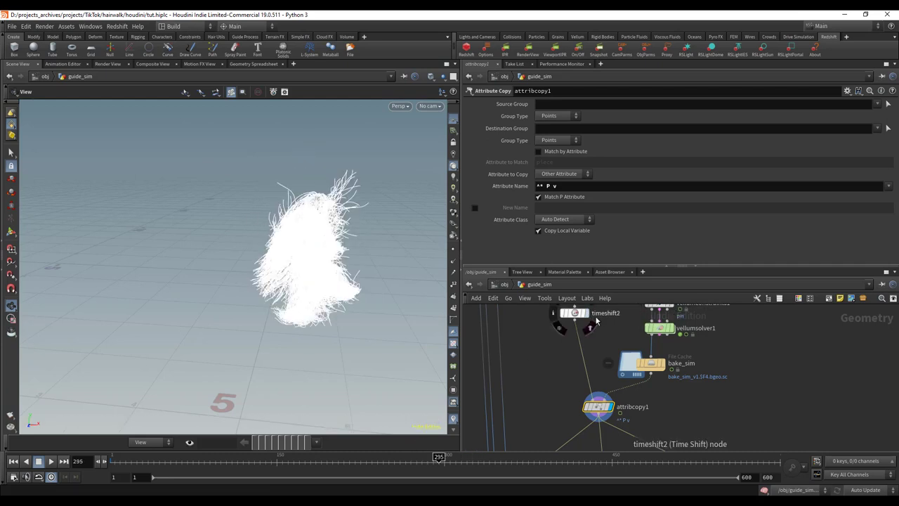
scroll(598, 334, down, 1)
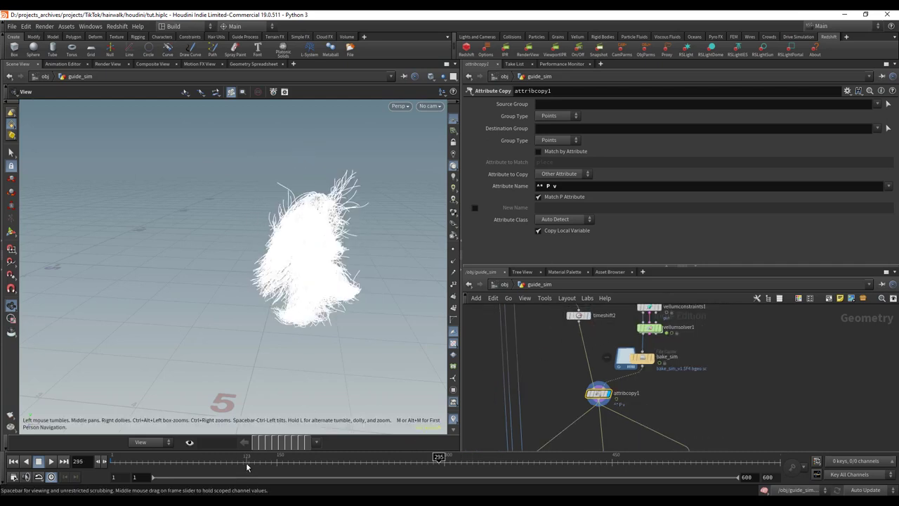
Step: Return to frame 1, then display and select the OUT_groom null below attribcopy1
drag(247, 466, 111, 465)
scroll(696, 416, down, 2)
middle_drag(696, 416, 658, 384)
scroll(653, 431, up, 2)
click(623, 400)
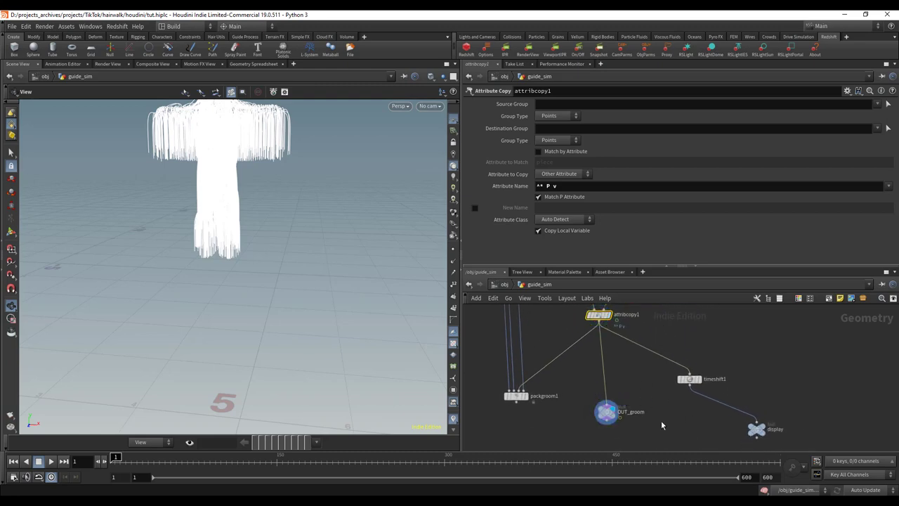
click(598, 420)
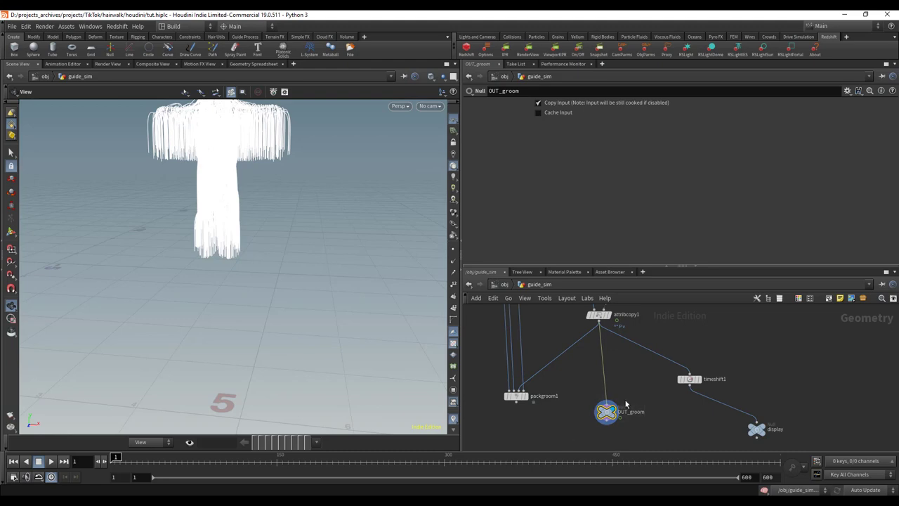
Step: Go up to the object level, select and display guidesim1, and highlight OUT_groom in its external simulation SOP Node path
click(503, 283)
scroll(665, 393, up, 3)
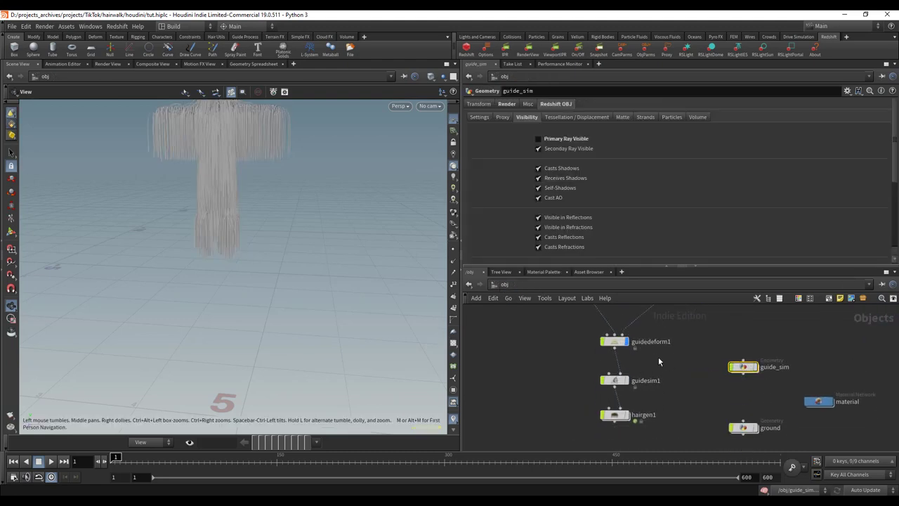
click(614, 380)
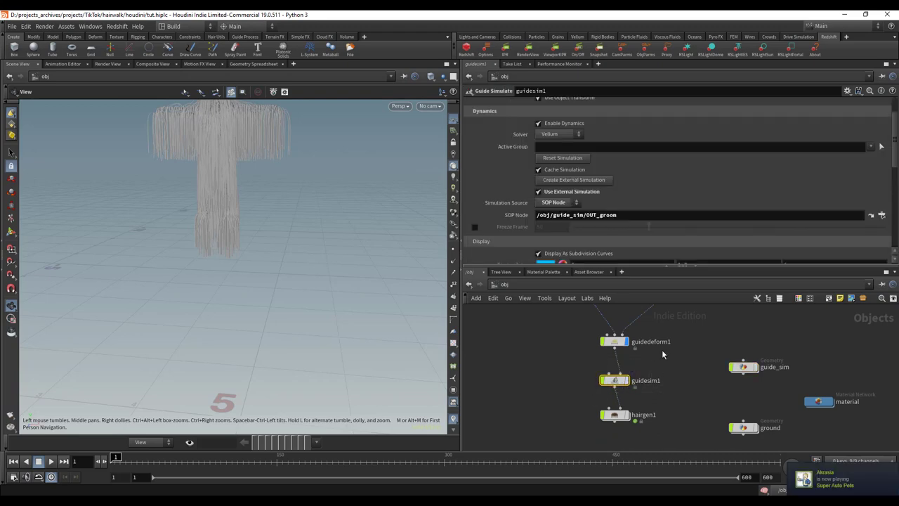
drag(657, 361, 596, 387)
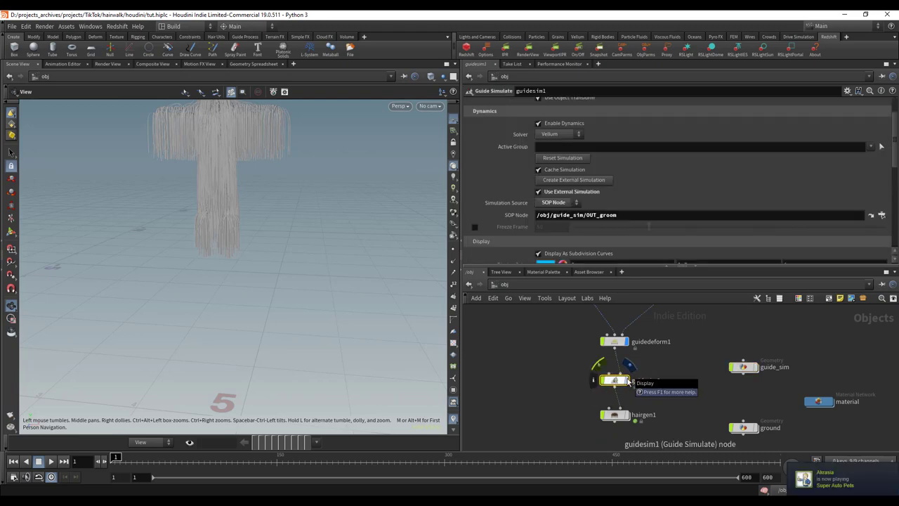
click(626, 380)
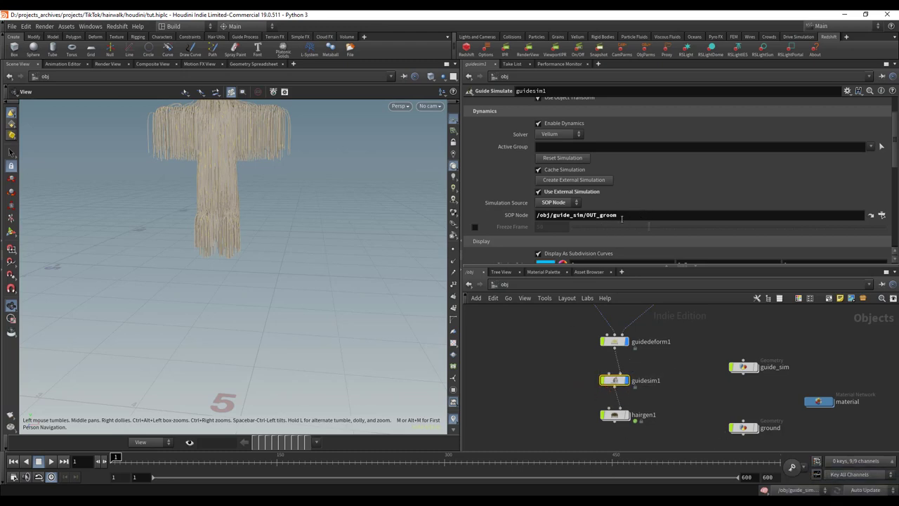
drag(621, 218, 592, 224)
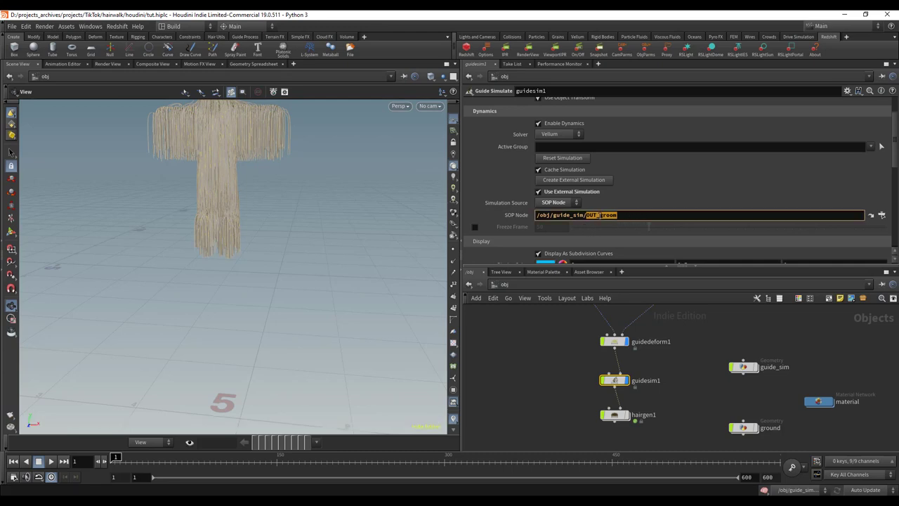
Step: Bring the whole guide groom into view, and hide both guidesim1 and guidedeform1
middle_drag(282, 207, 294, 287)
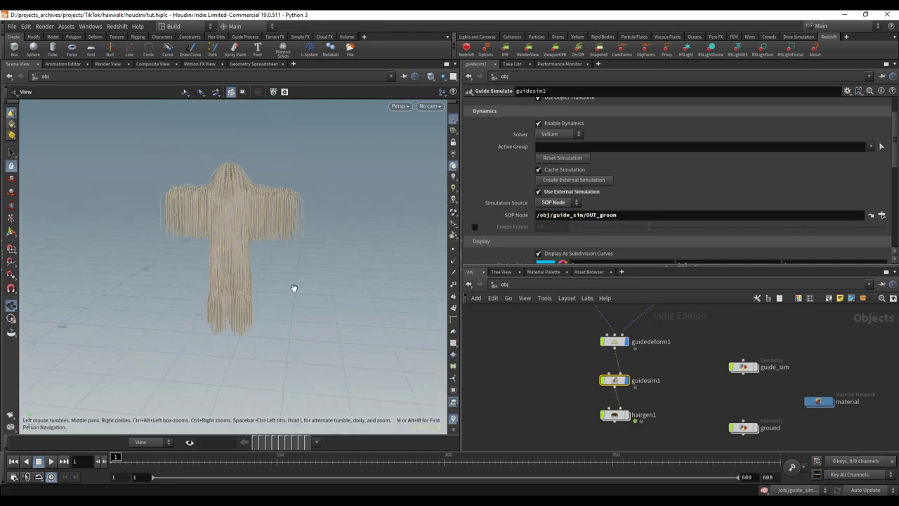
click(628, 379)
click(627, 342)
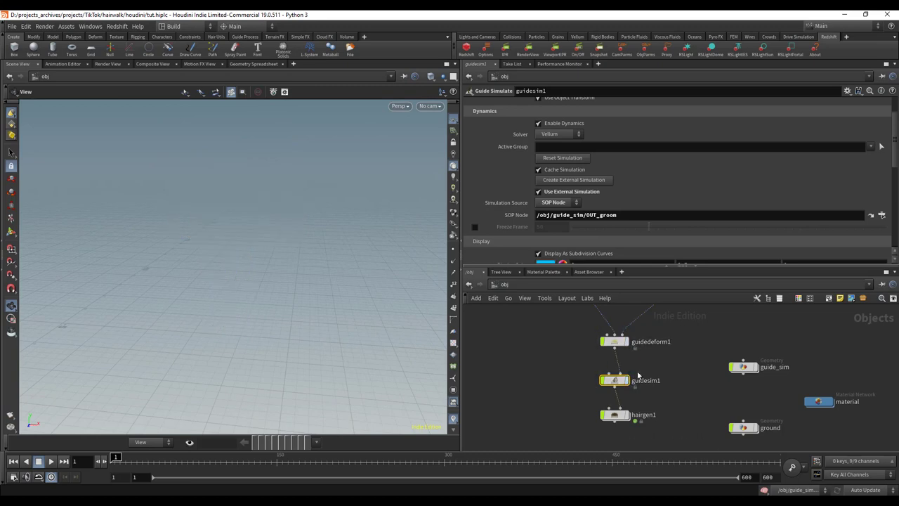
Step: Display and select hairgen1, and review its material, Skin VDB source and Redshift visibility settings
click(627, 417)
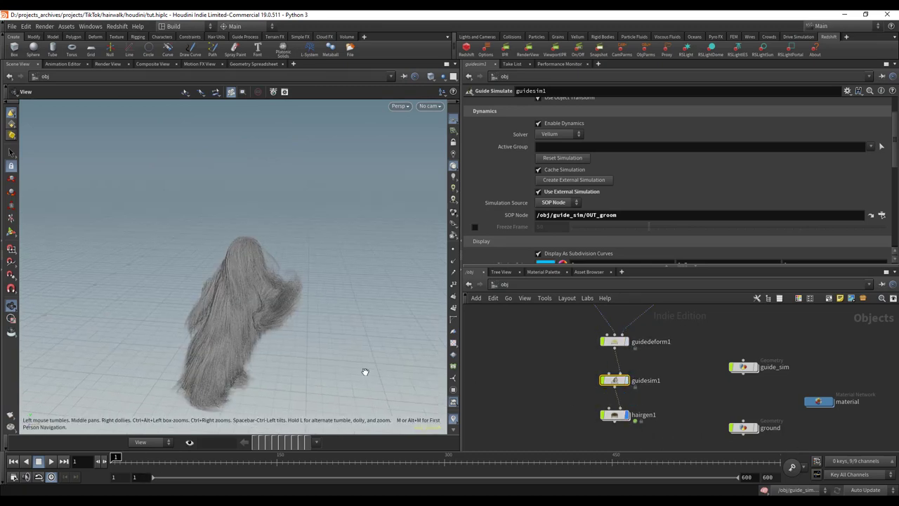
drag(679, 391, 582, 431)
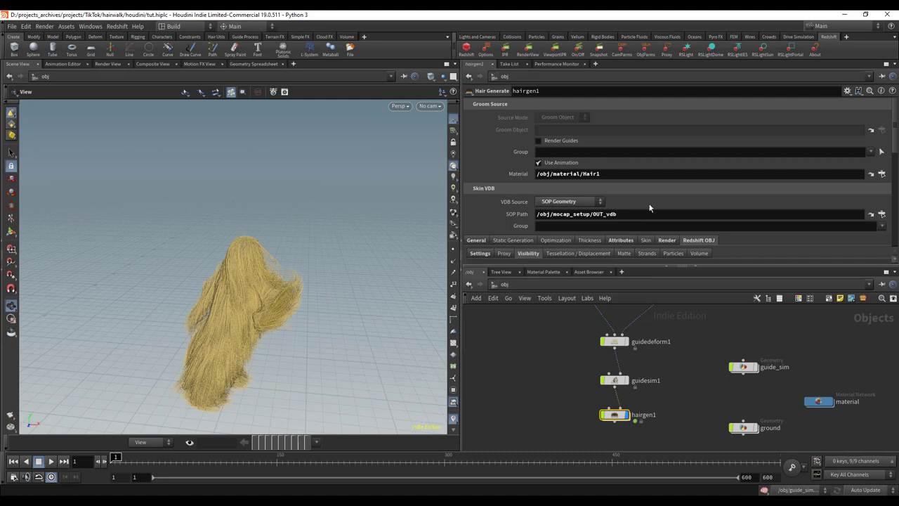
scroll(646, 196, down, 1)
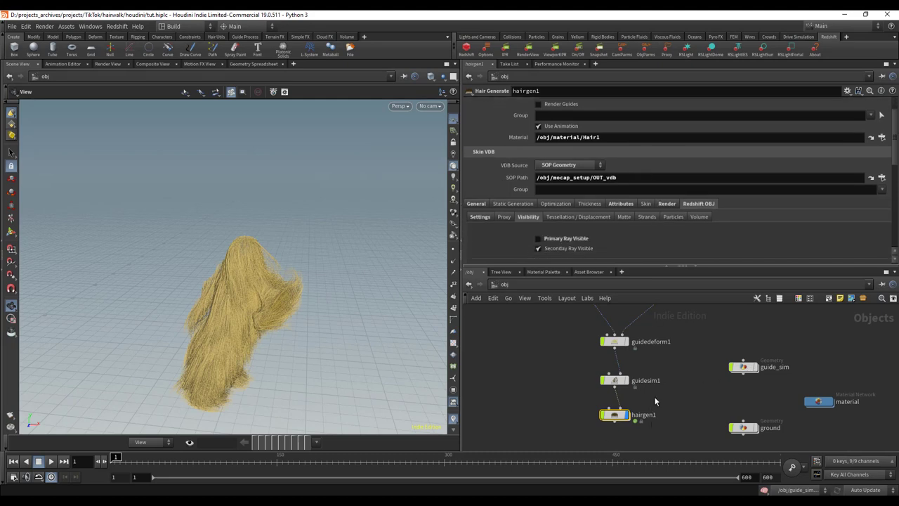
scroll(619, 254, down, 1)
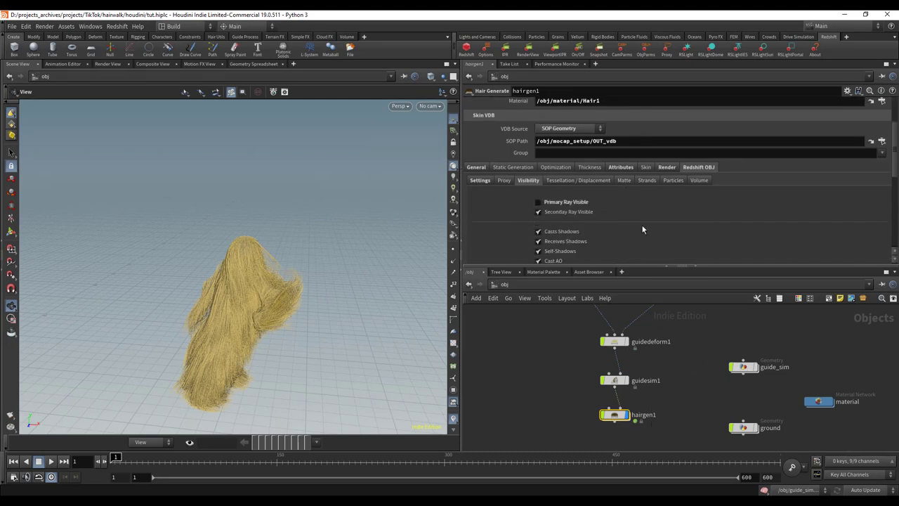
scroll(577, 202, down, 2)
scroll(580, 211, up, 2)
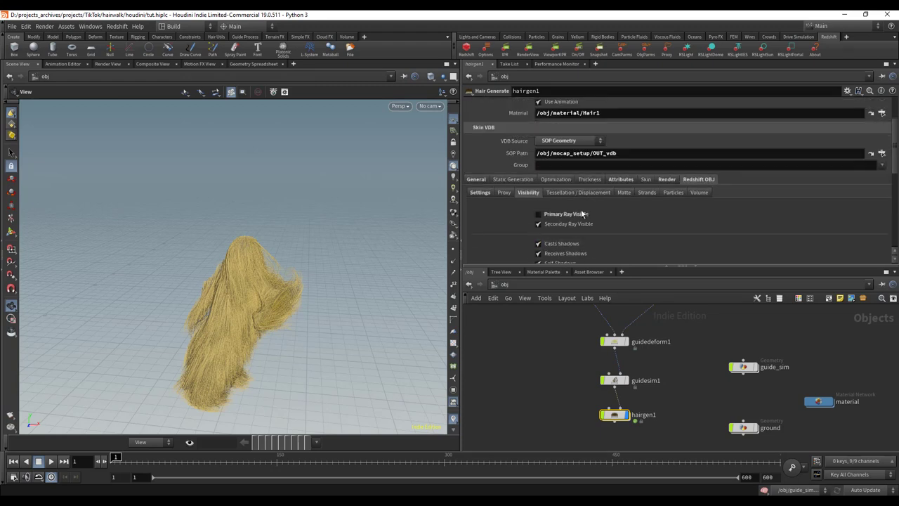
Step: Review hairgen1's general distribution and guide interpolation settings, and highlight /obj/mocap_setup/OUT_vdb in its Skin VDB SOP Path
click(476, 180)
scroll(618, 221, down, 6)
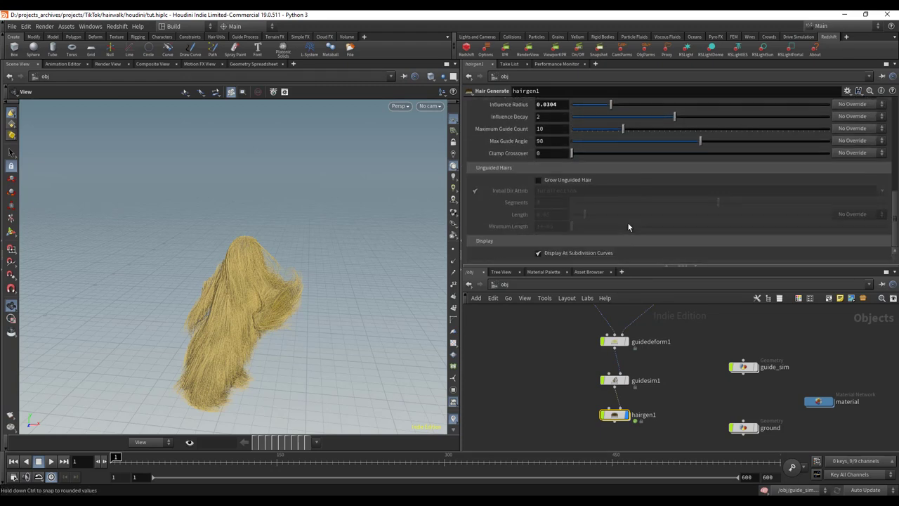
scroll(627, 227, up, 6)
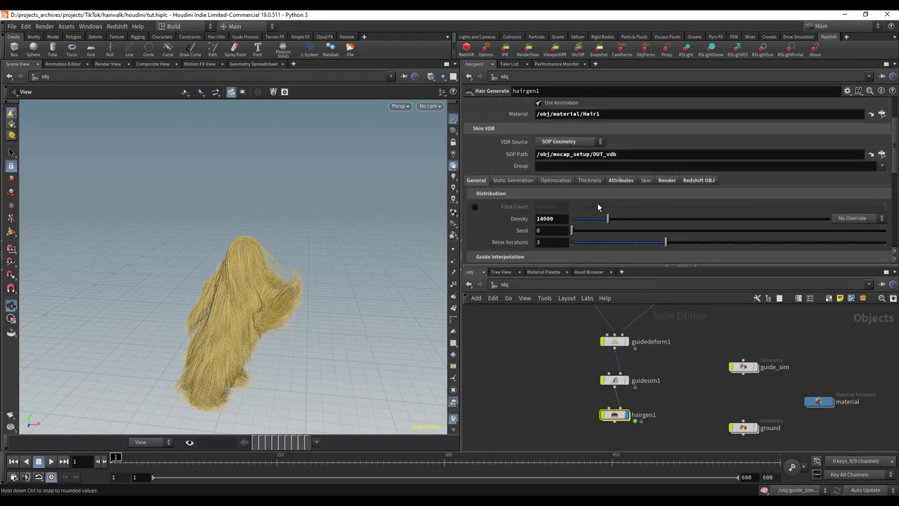
scroll(598, 206, up, 2)
drag(636, 180, 545, 175)
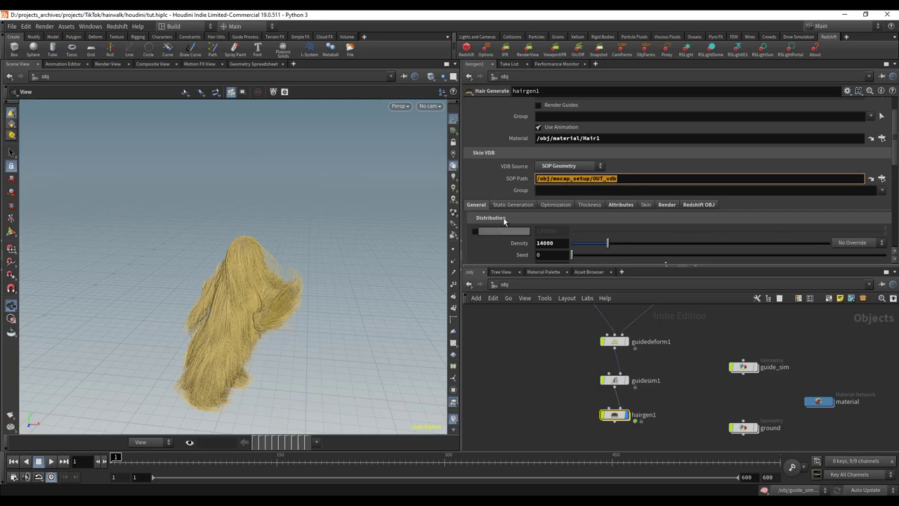
Step: Enter hairgen1, inspect the frame expression of timeshift1, and return to the object level
double_click(614, 415)
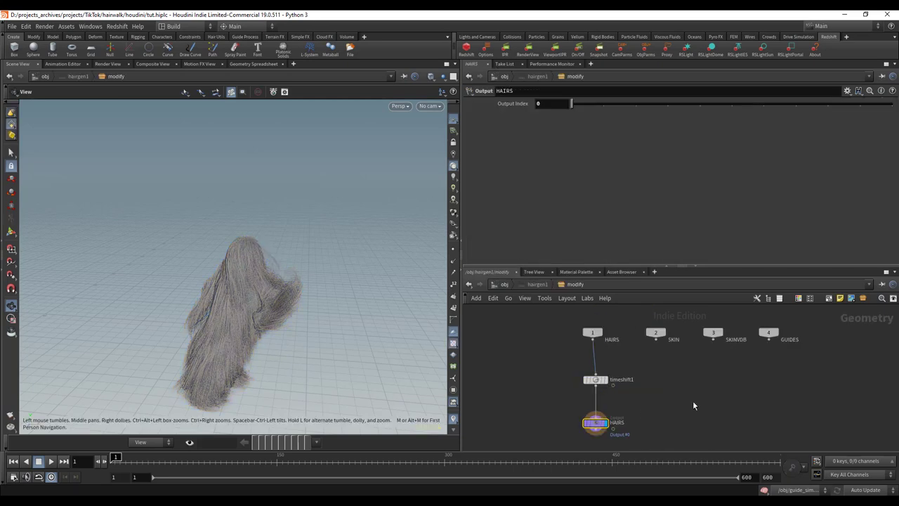
click(596, 380)
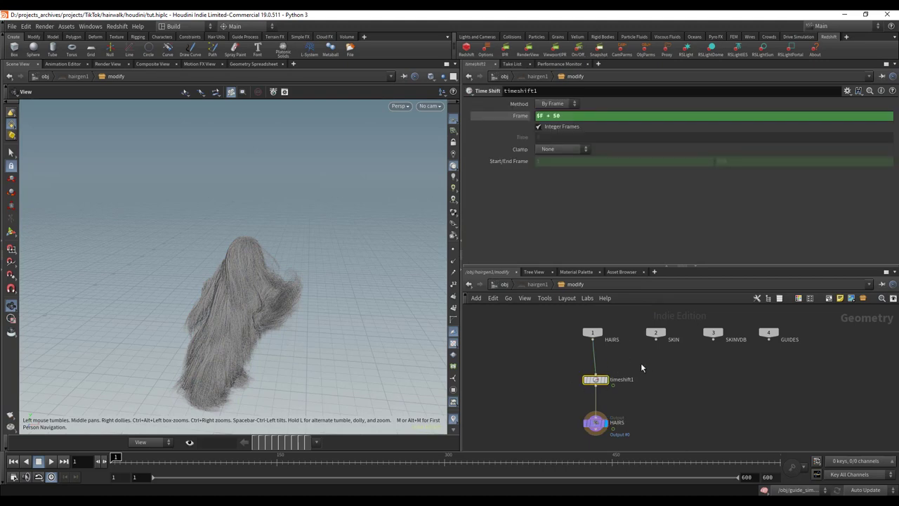
click(504, 284)
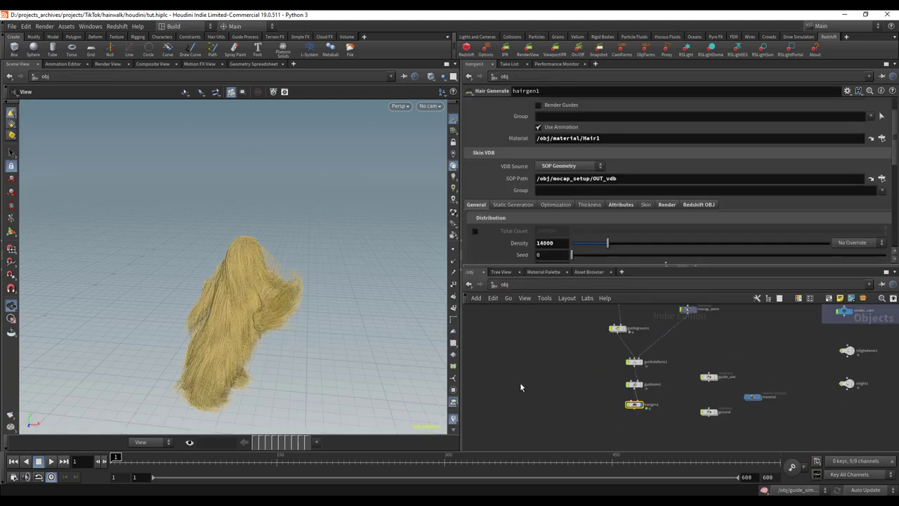
Step: Scrub the timeline to frame 136 to check the generated hair in motion, and view the whole figure
scroll(521, 387, up, 1)
drag(147, 458, 304, 445)
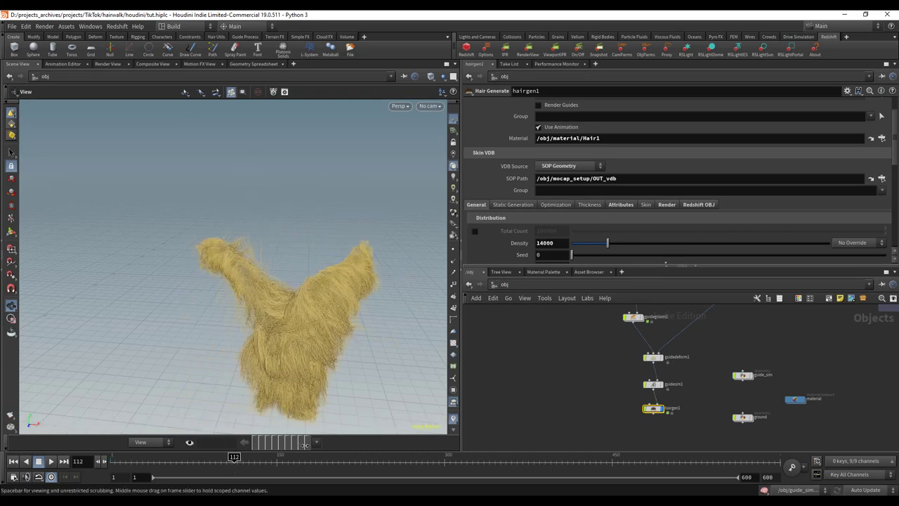
click(357, 329)
drag(356, 330, 349, 307)
middle_drag(349, 307, 327, 170)
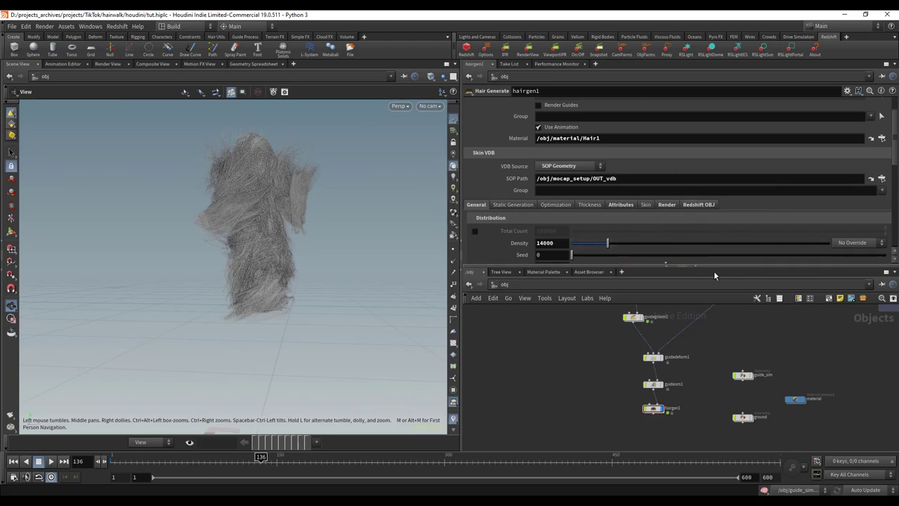
Step: Enlarge the parameter area and go through hairgen1's general, static generation, optimization, thickness, attribute and render settings
drag(720, 266, 721, 328)
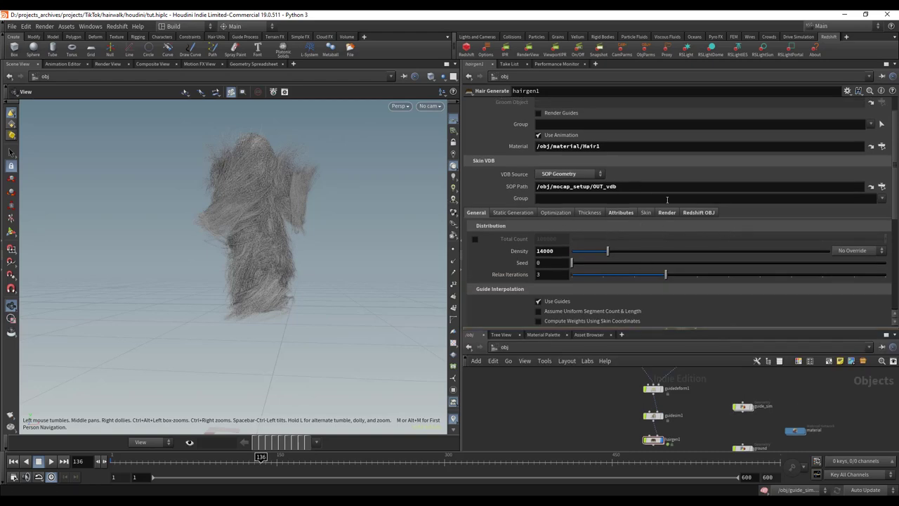
scroll(527, 223, down, 3)
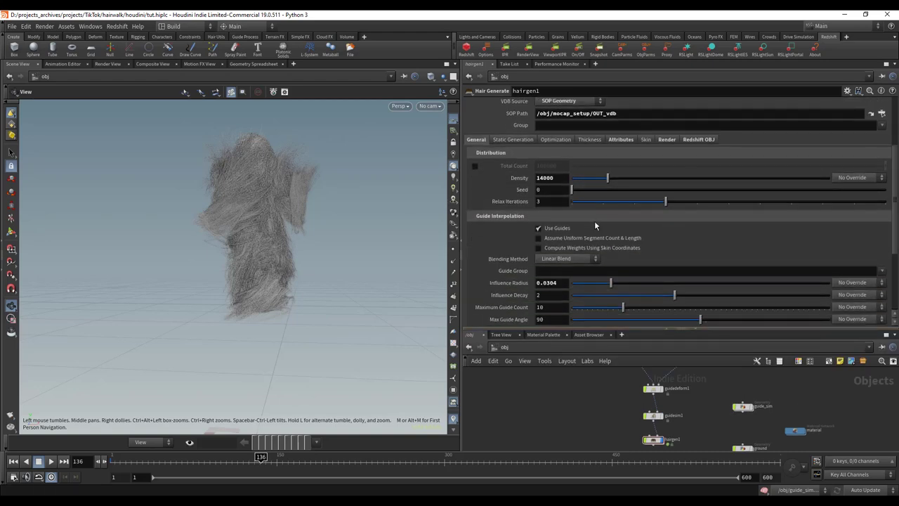
click(518, 153)
click(552, 153)
click(592, 152)
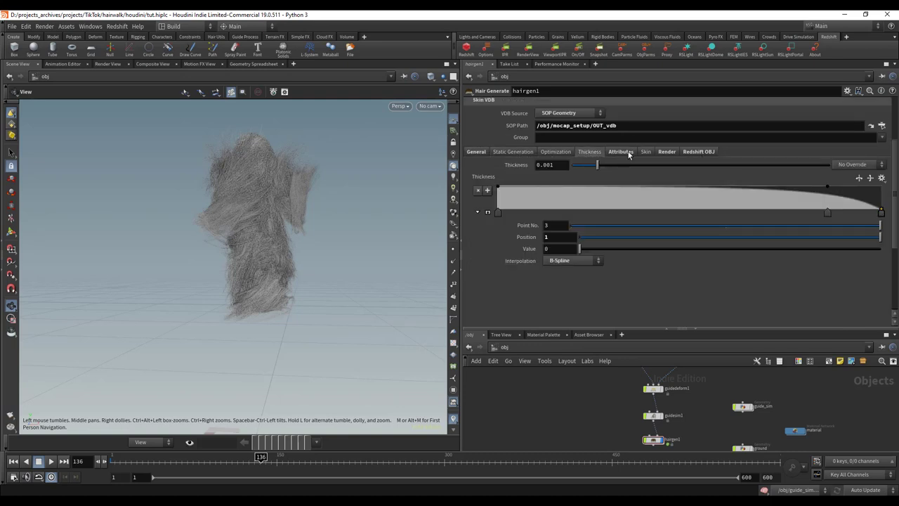
click(622, 152)
click(685, 153)
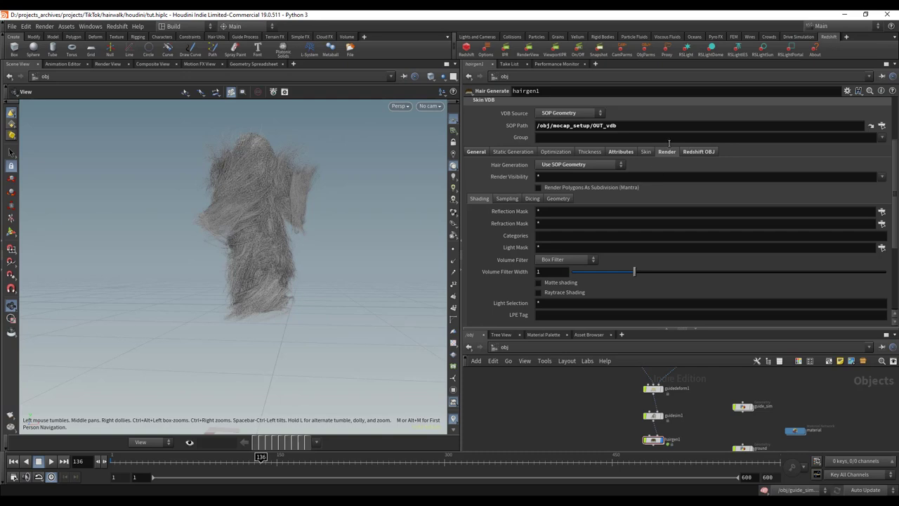
Step: Check the Hair Generation options in hairgen1's render settings, keeping Use SOP Geometry
click(583, 166)
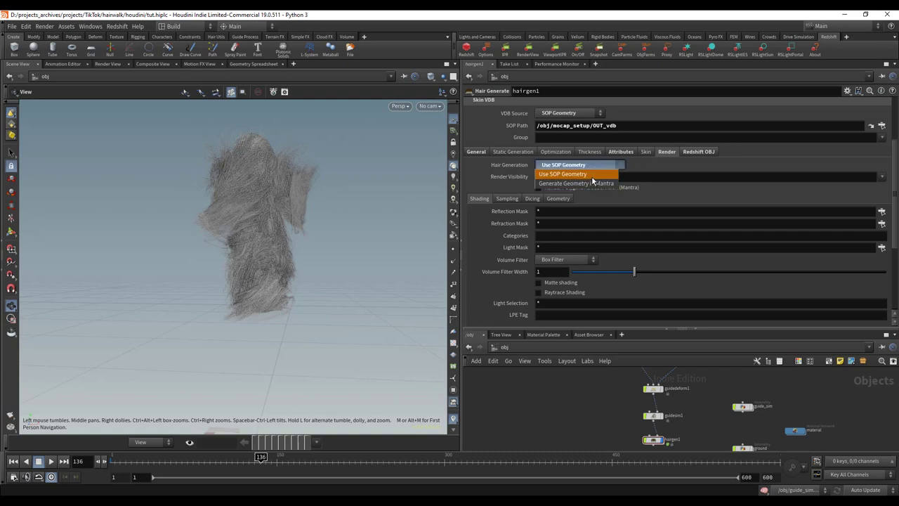
click(608, 172)
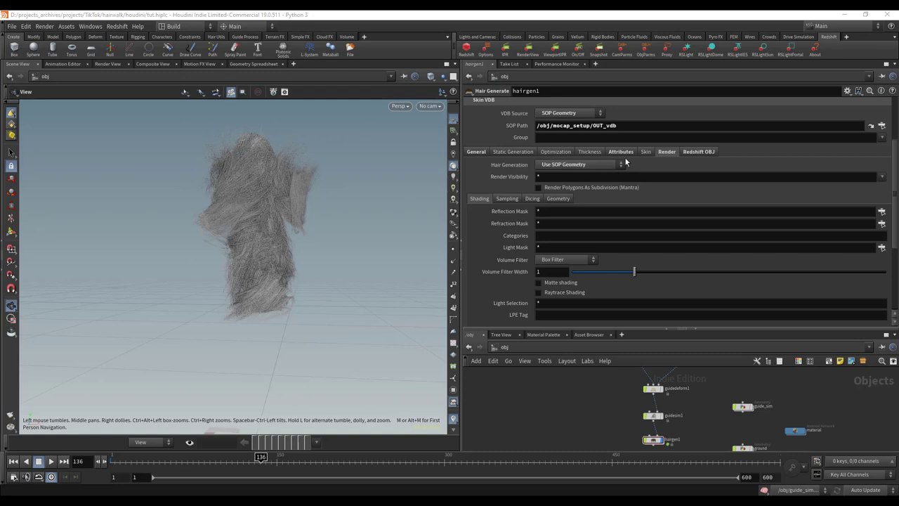
click(599, 167)
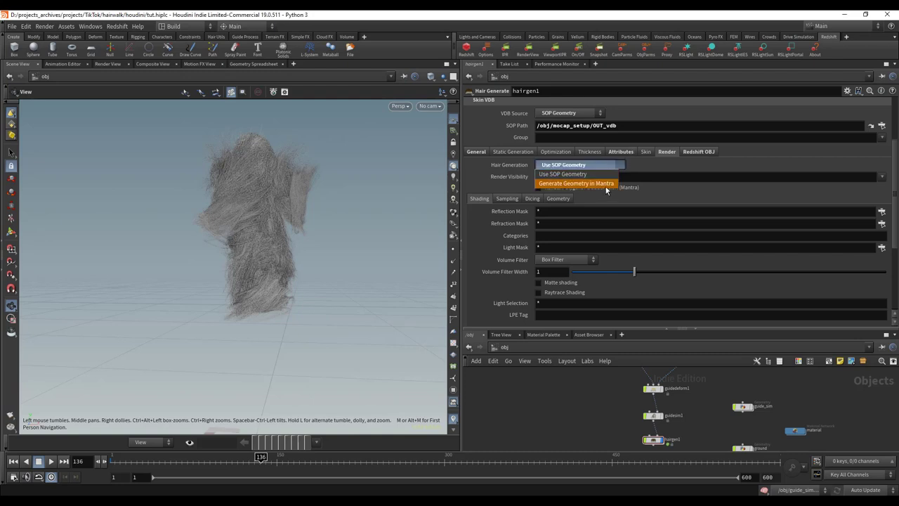
click(635, 171)
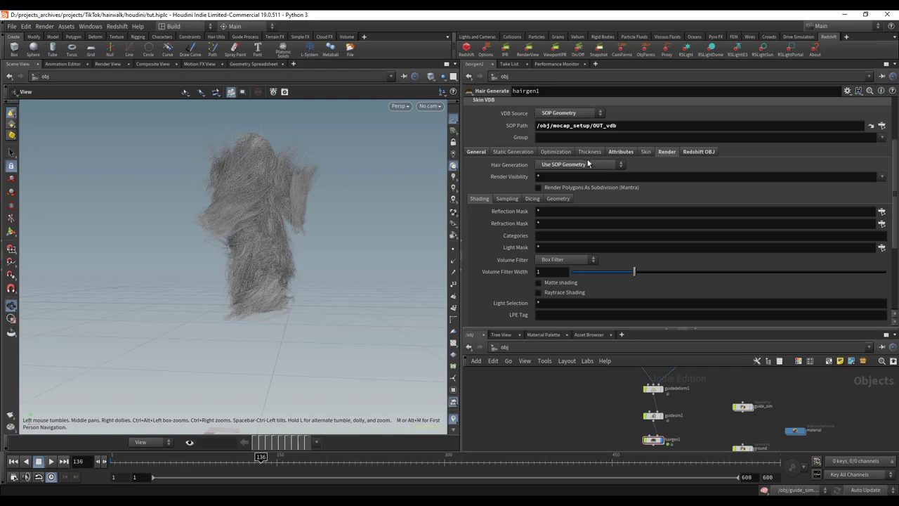
click(594, 164)
click(594, 172)
Step: Examine the object network around hairgen1, the material network and the lights, and give the network view more height
scroll(705, 397, up, 2)
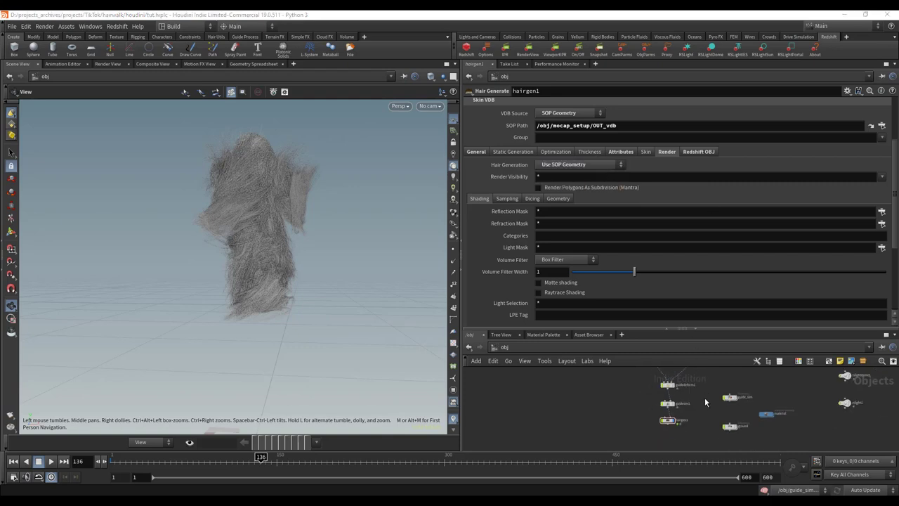
middle_drag(677, 416, 674, 395)
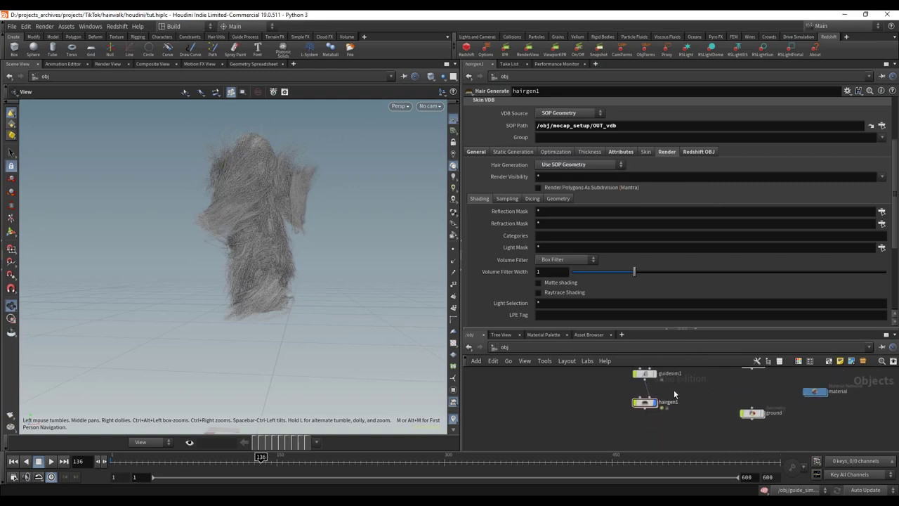
scroll(736, 417, down, 4)
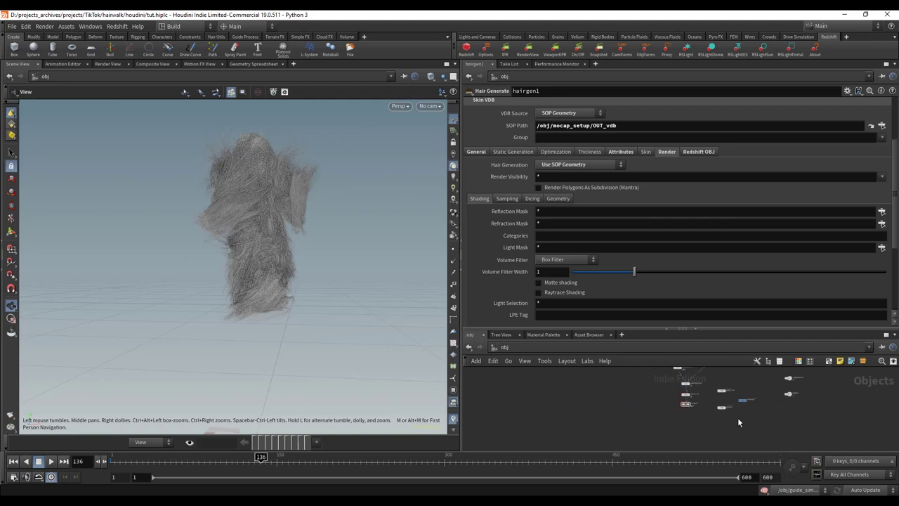
scroll(735, 421, up, 5)
middle_drag(716, 423, 683, 398)
scroll(670, 411, down, 3)
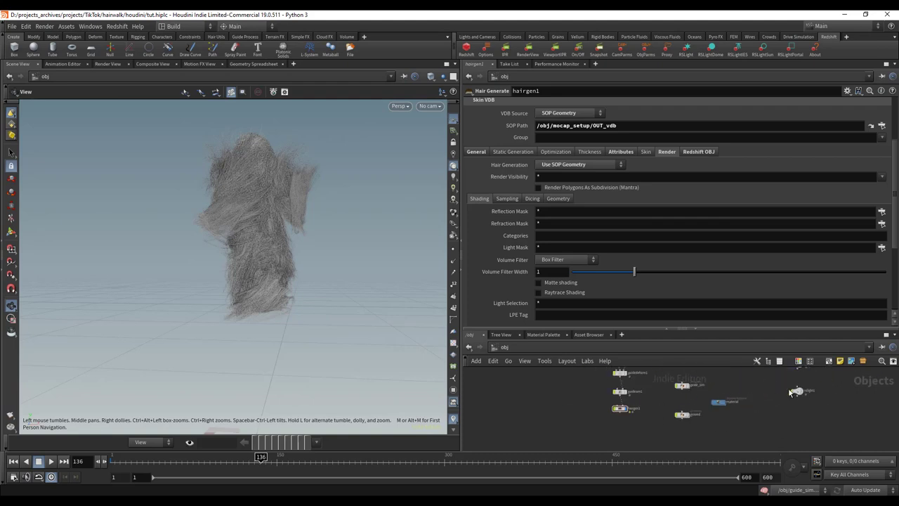
scroll(772, 401, up, 3)
middle_drag(772, 401, 762, 417)
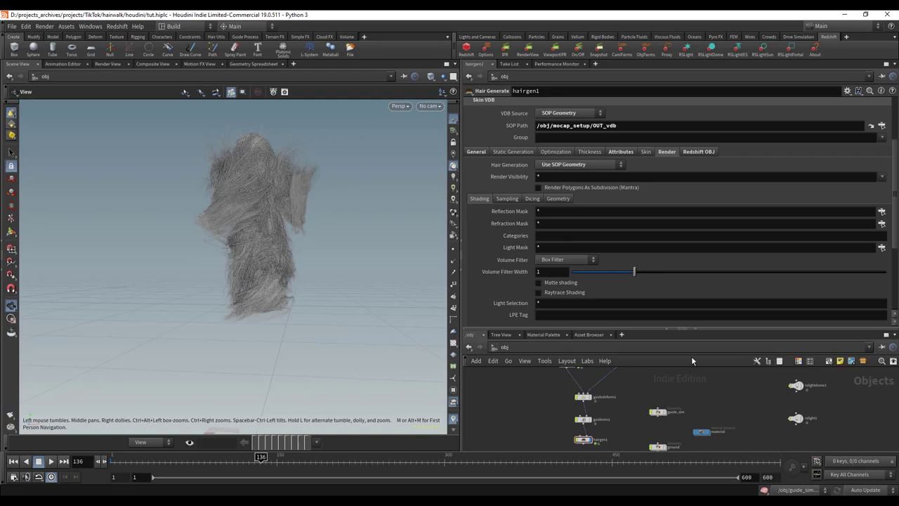
drag(730, 329, 729, 284)
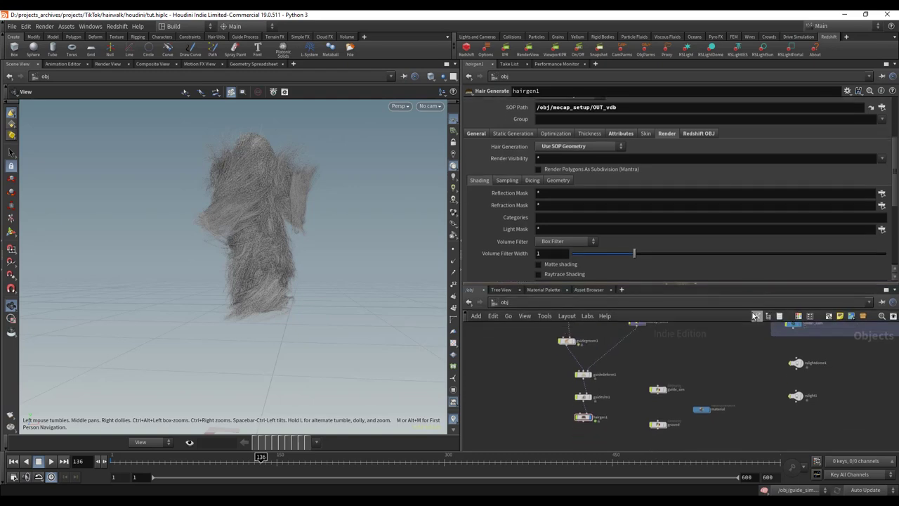